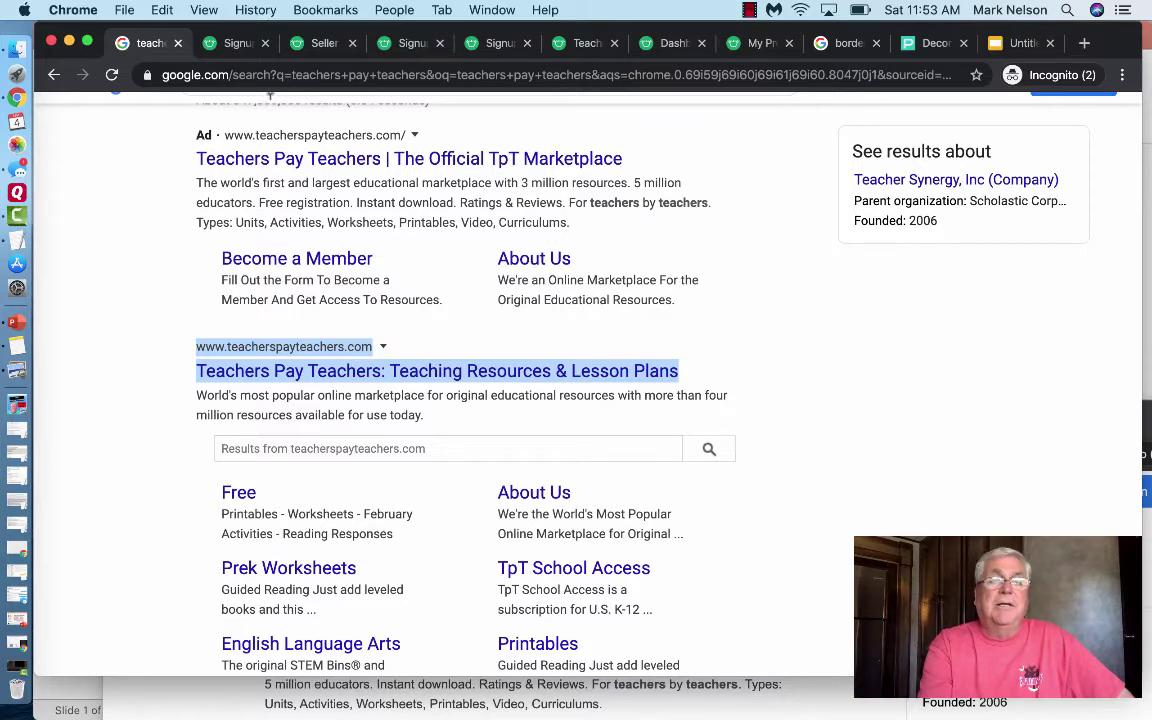
- Switch to the Teachers Pay Teachers signup tab comparing membership and seller account options
left_click(237, 44)
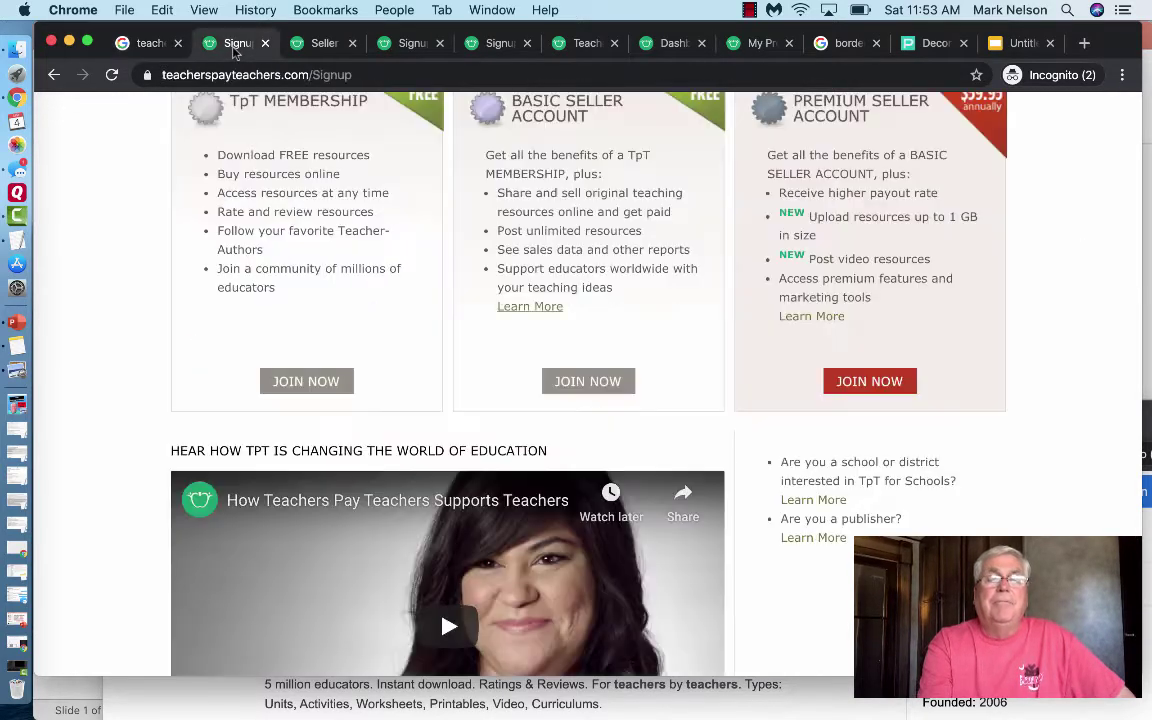
- Go back to the TpT home page and scroll through the featured resource sections
left_click(54, 76)
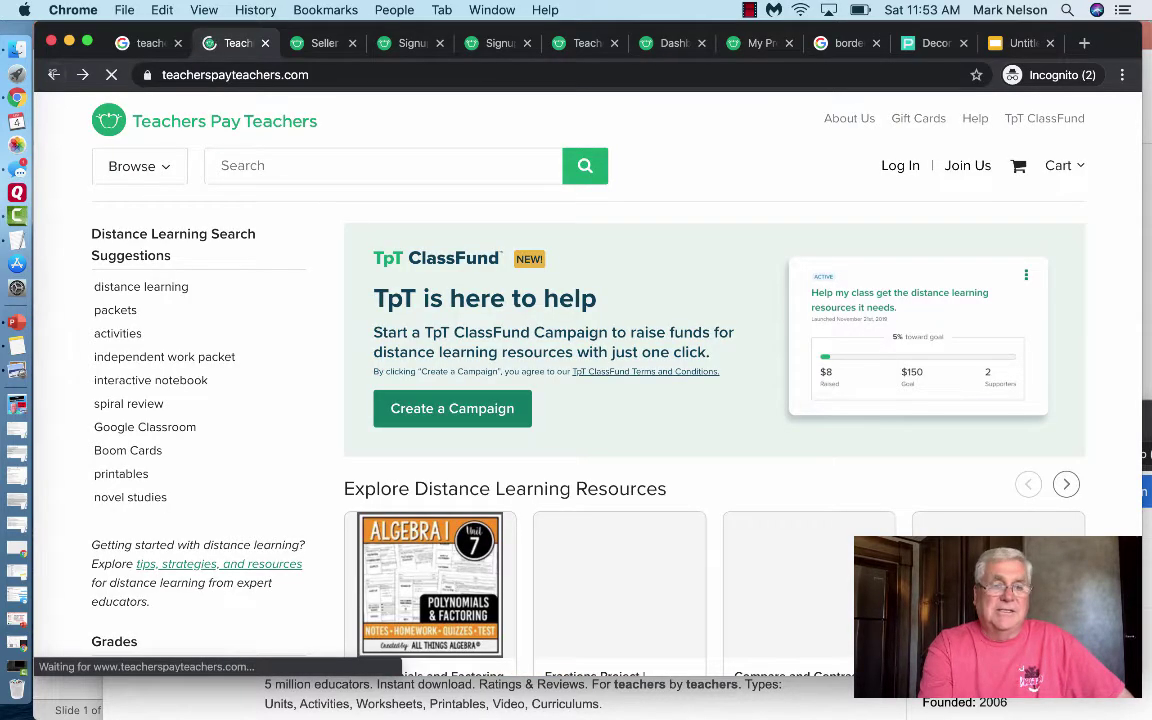
scroll(278, 270, "down", 2)
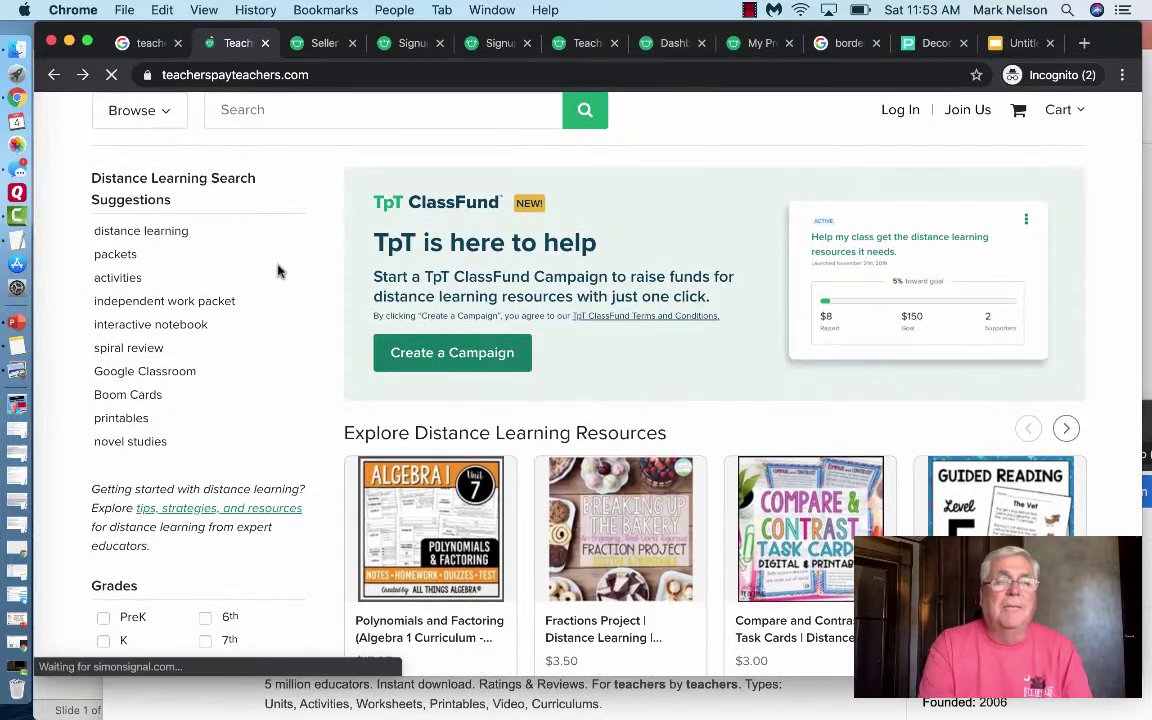
left_click(280, 273)
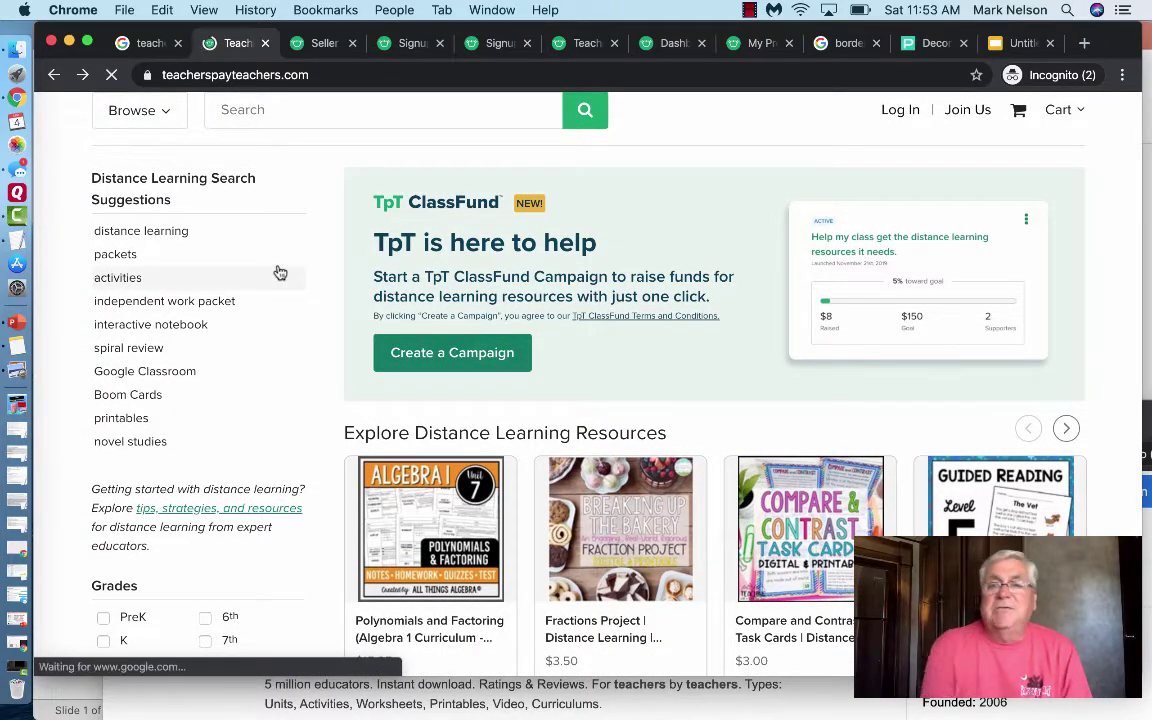
scroll(278, 270, "down", 3)
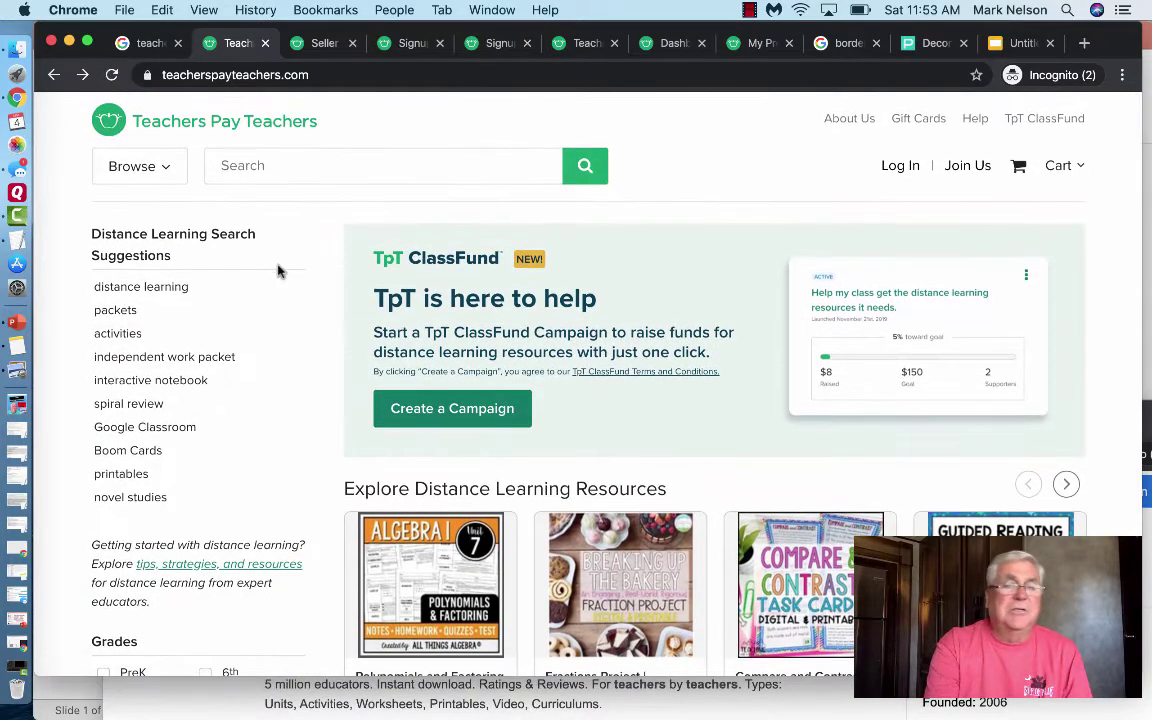
scroll(278, 270, "up", 3)
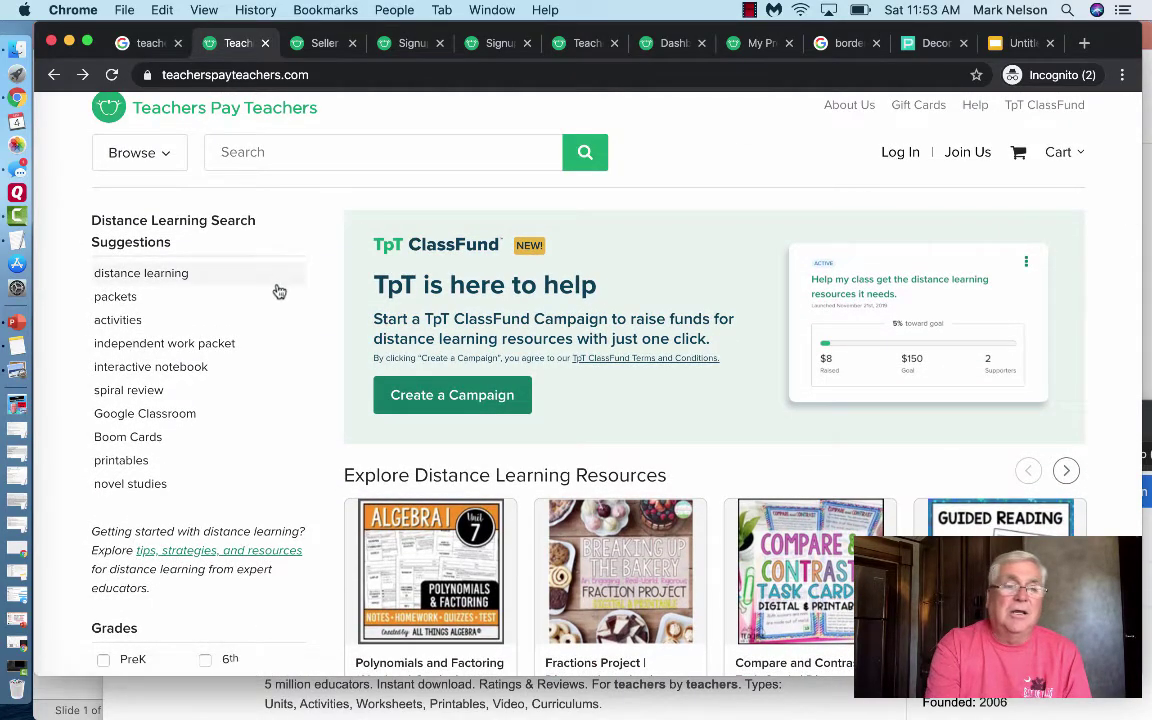
scroll(278, 300, "down", 7)
scroll(280, 302, "down", 8)
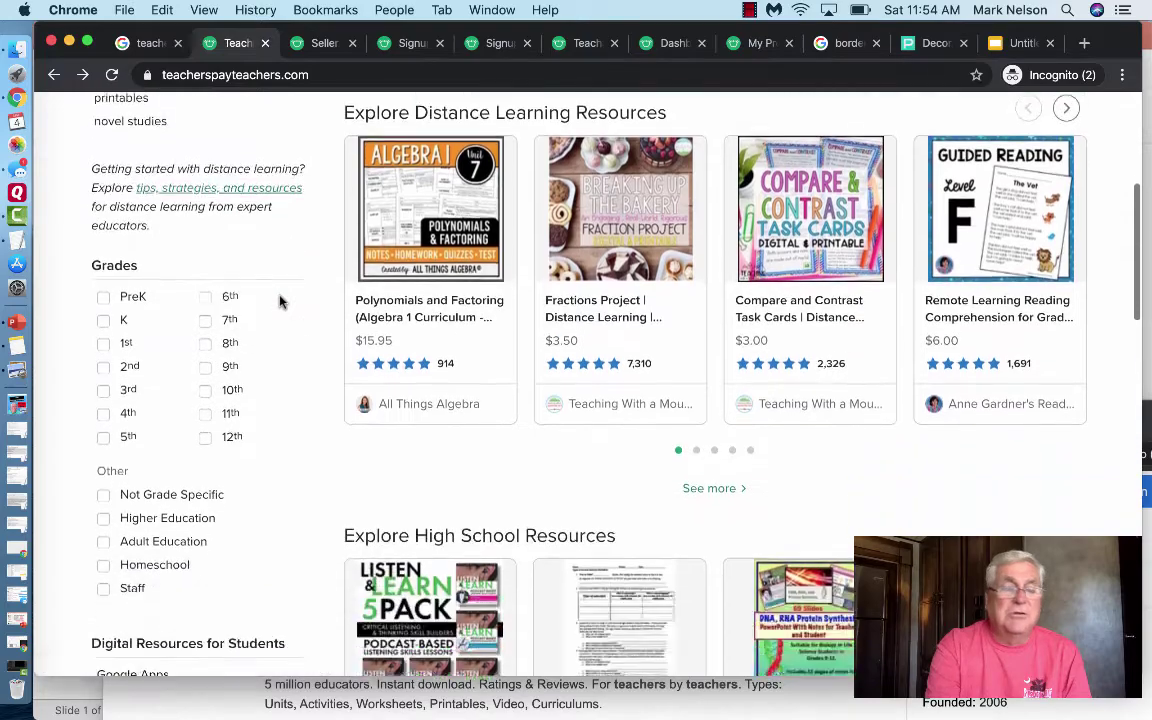
scroll(280, 302, "down", 10)
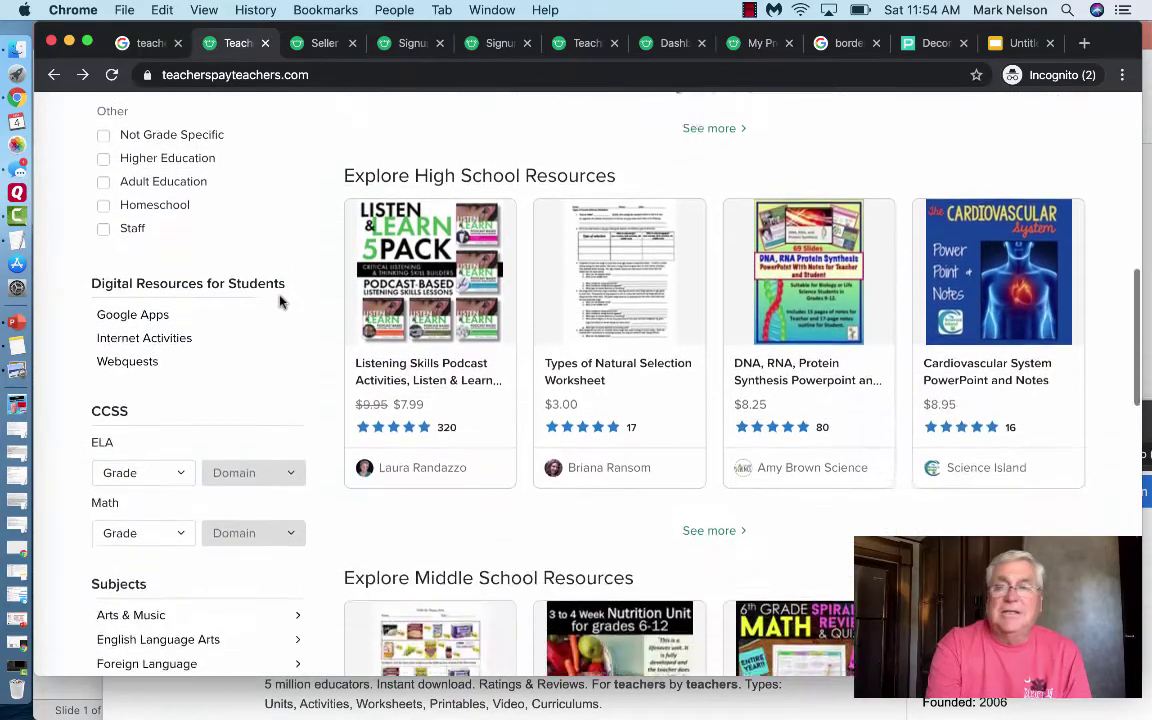
scroll(282, 303, "down", 3)
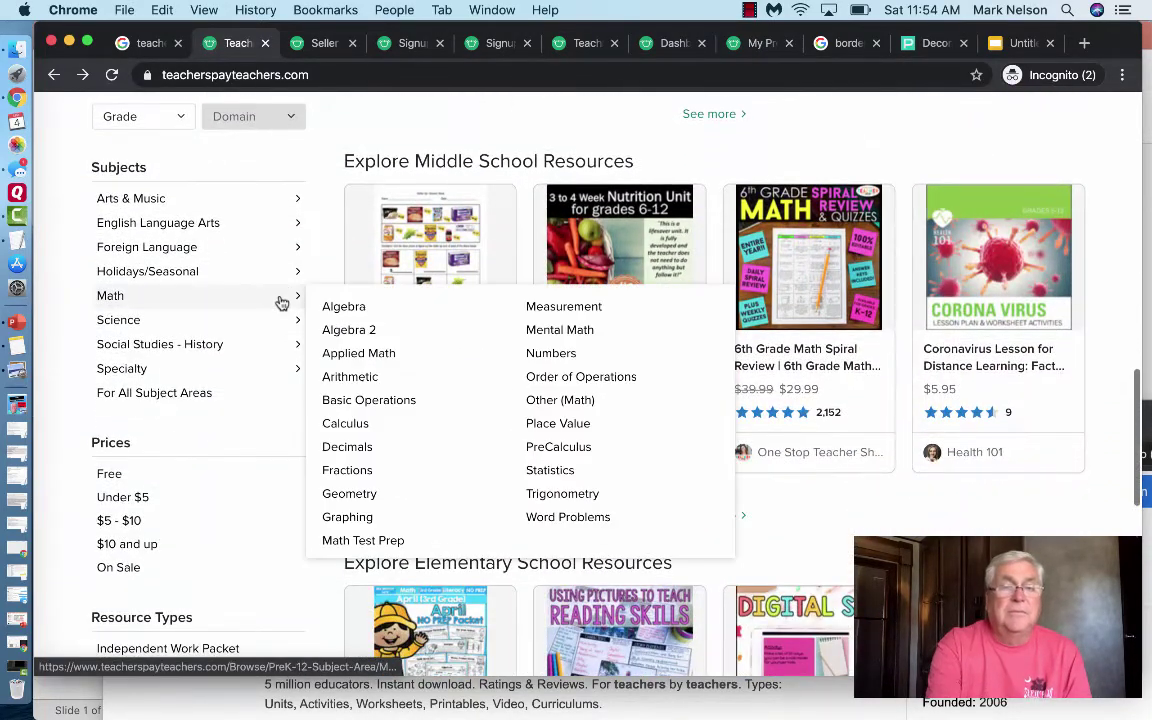
- Browse the categories further down the home page, then scroll back to the top
mouse_move(285, 230)
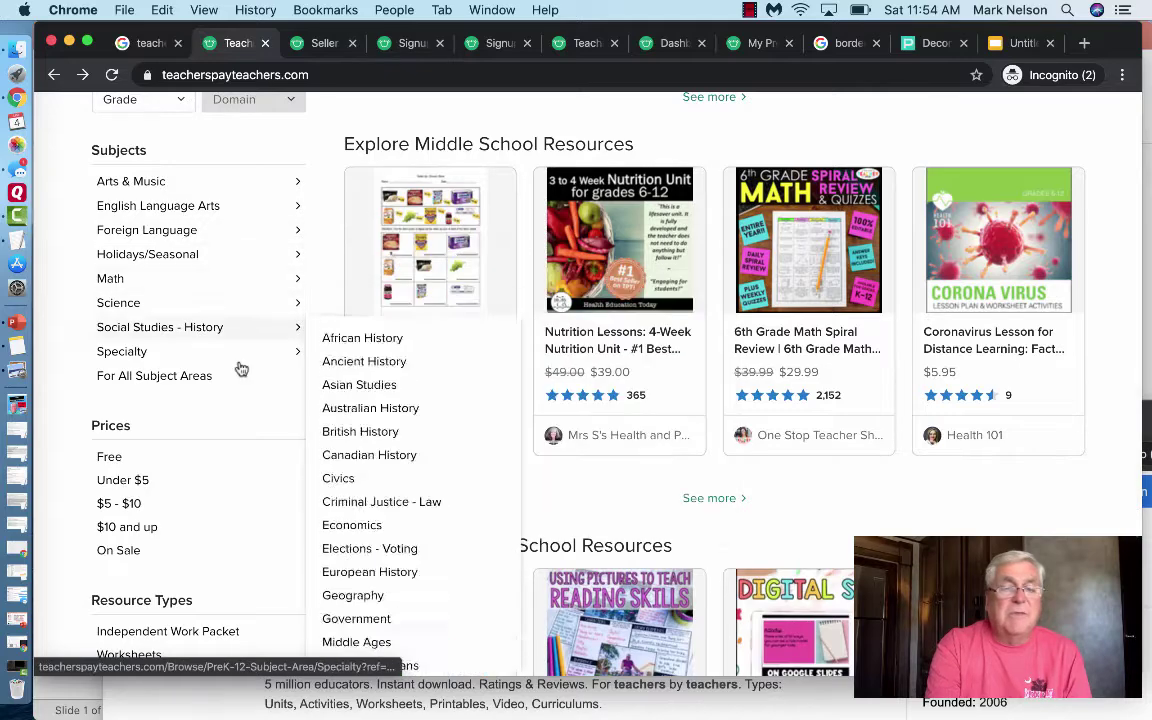
scroll(239, 368, "down", 4)
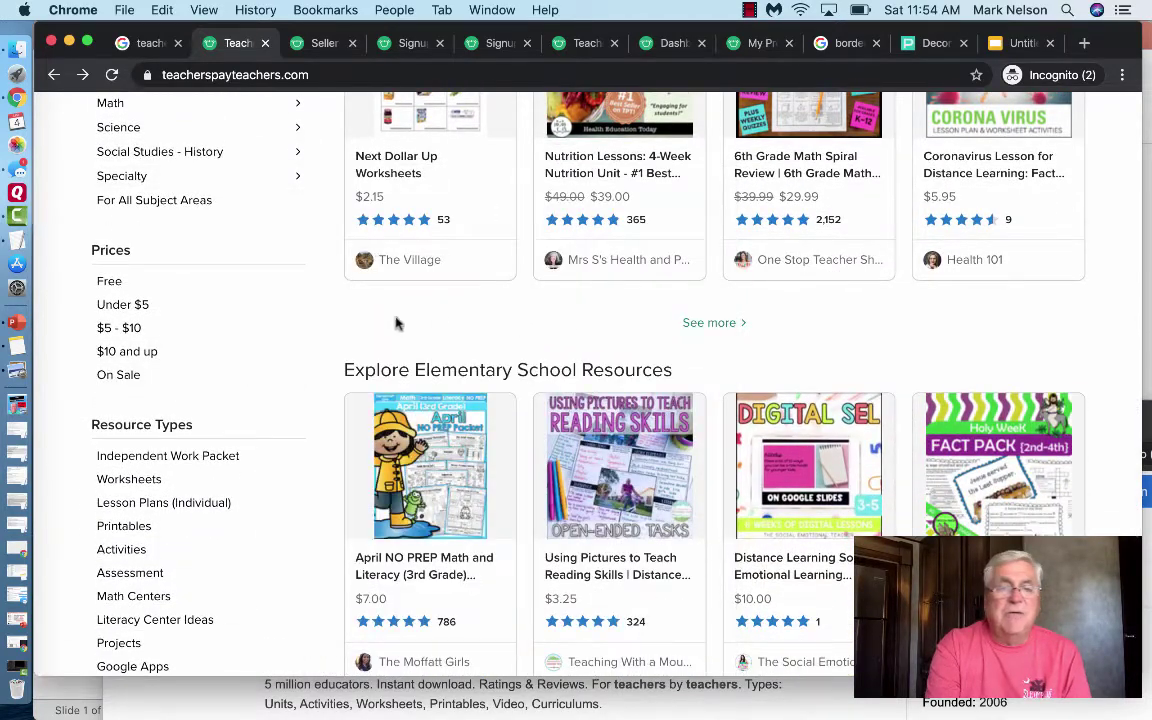
scroll(314, 411, "down", 8)
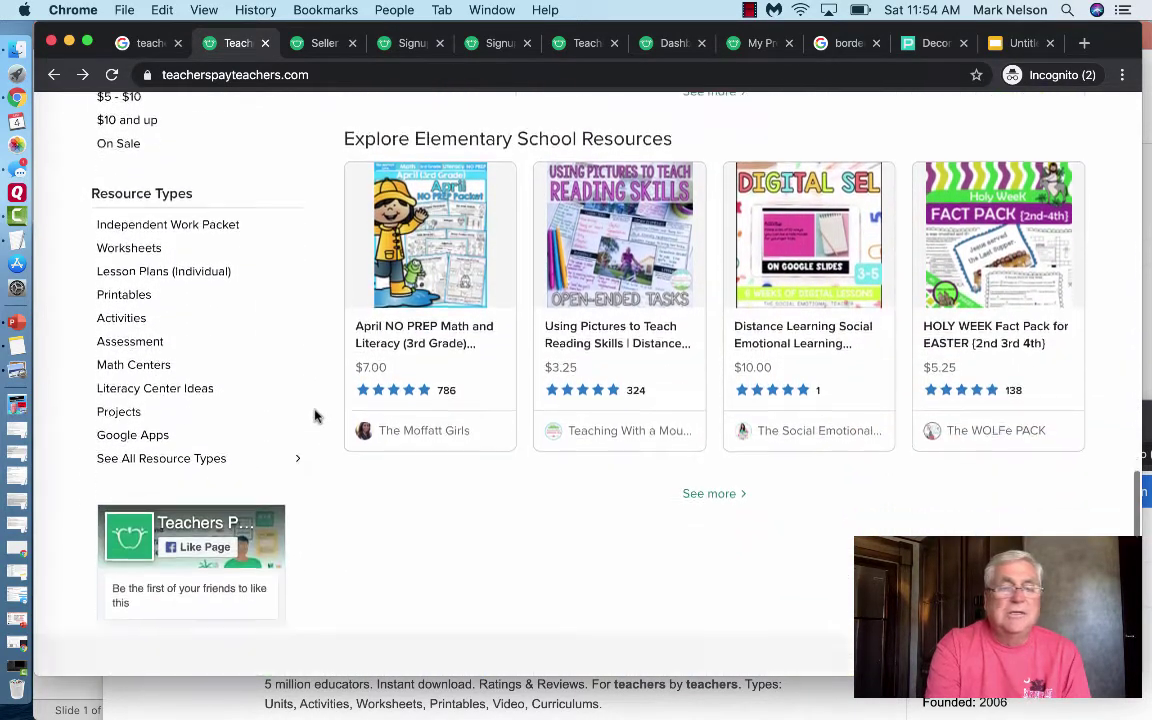
scroll(314, 416, "up", 14)
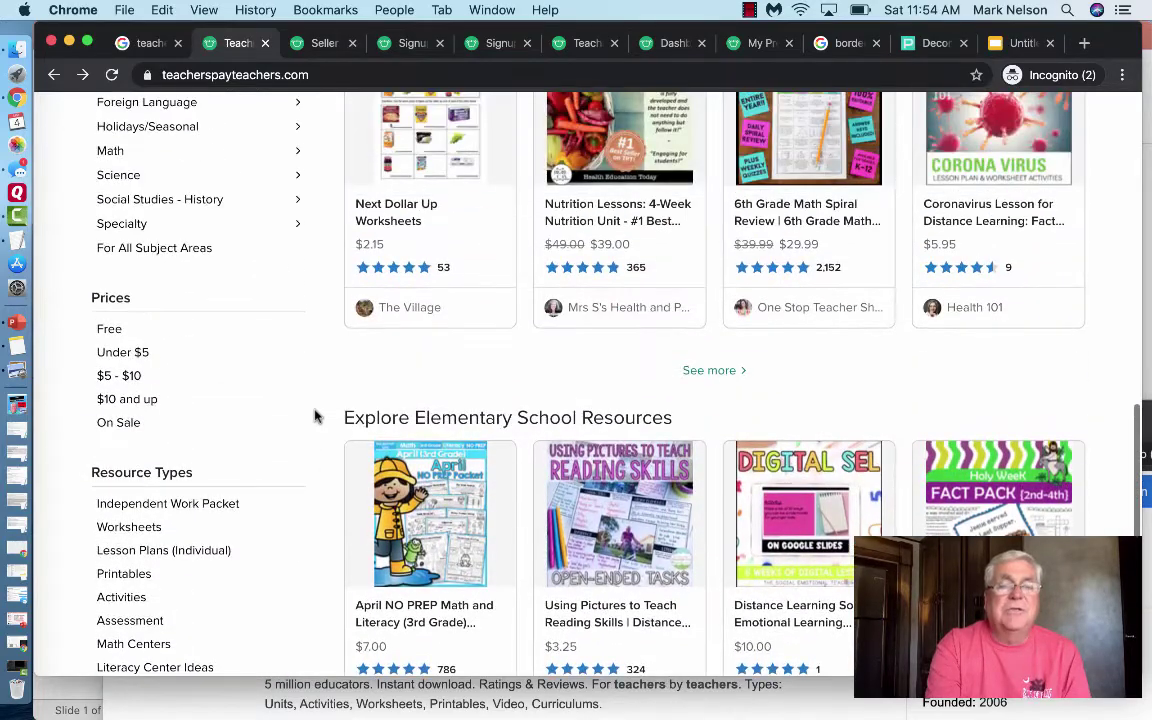
scroll(314, 416, "up", 9)
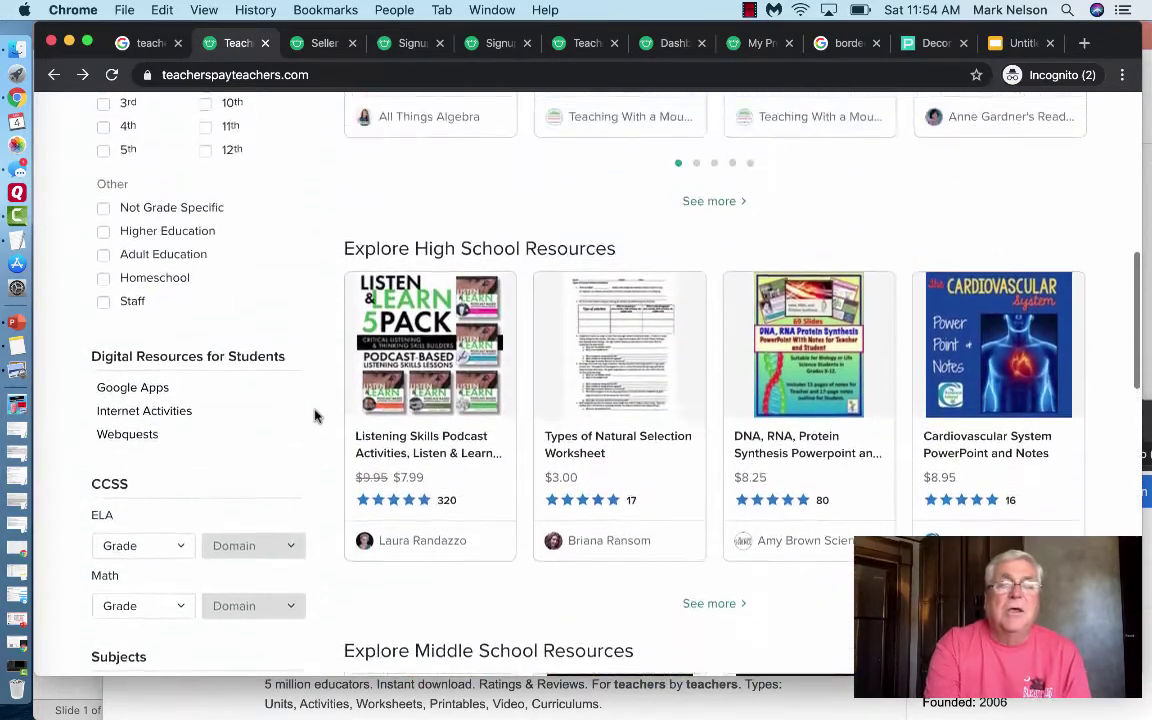
scroll(314, 416, "up", 3)
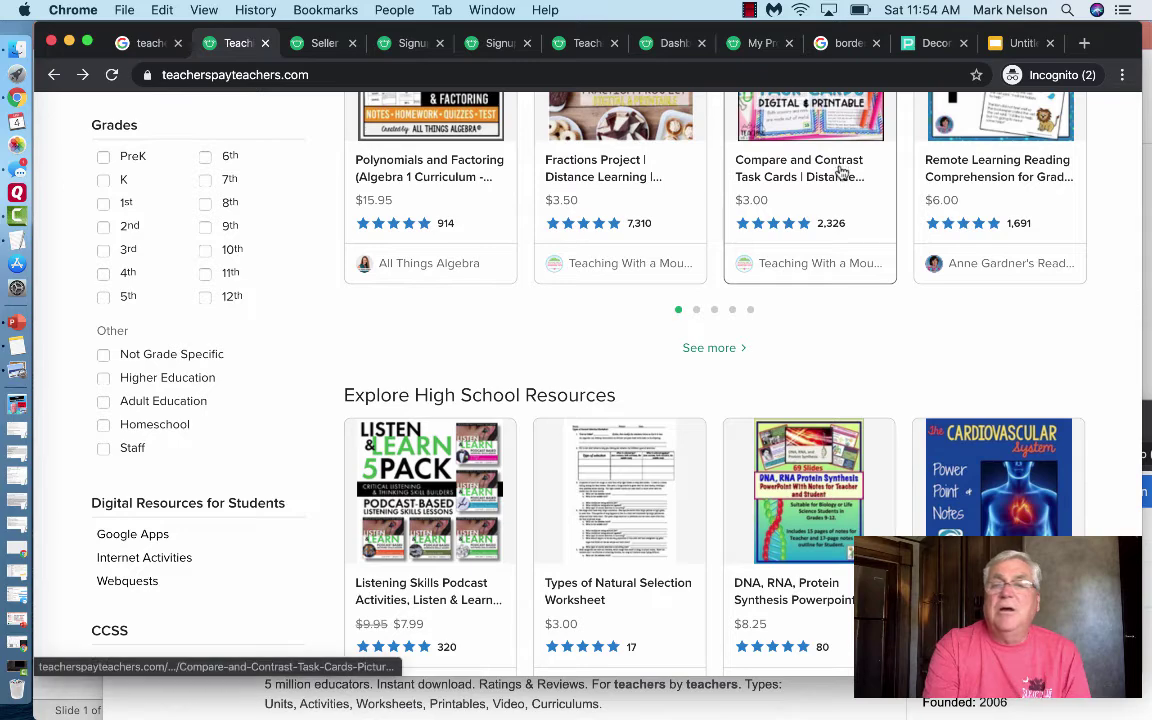
scroll(841, 172, "up", 8)
scroll(840, 172, "up", 3)
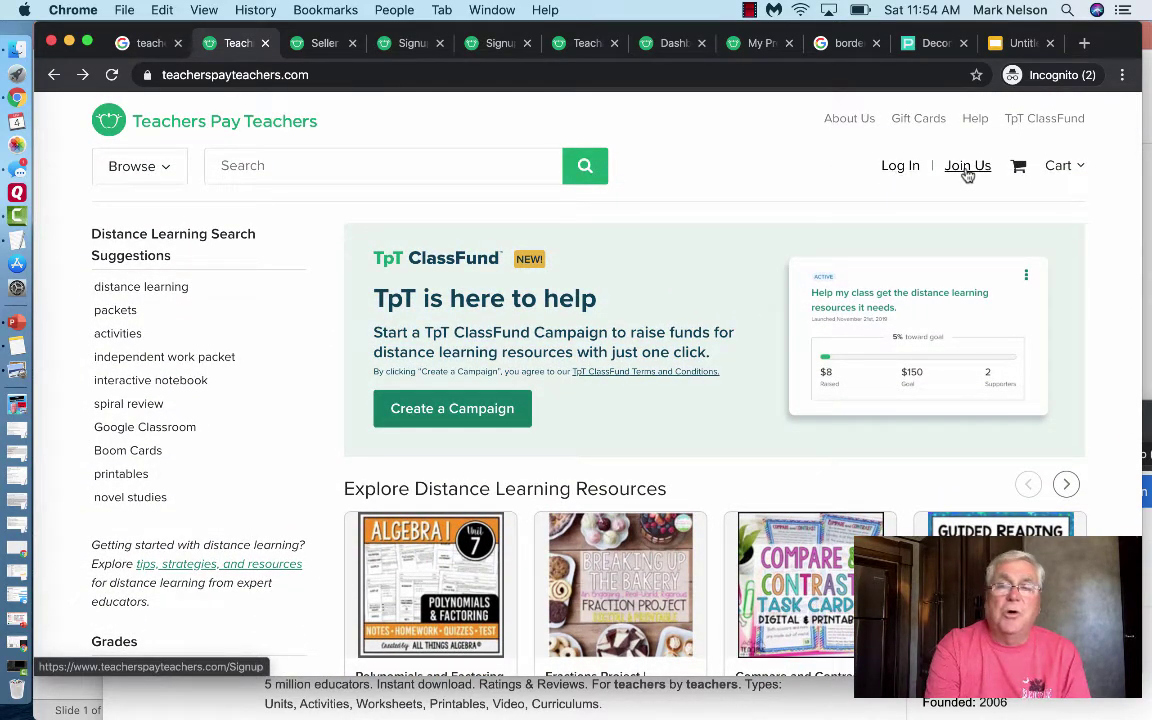
- Compare the membership, Basic Seller and Premium Seller cards under Join Us, then view seller fees
left_click(967, 170)
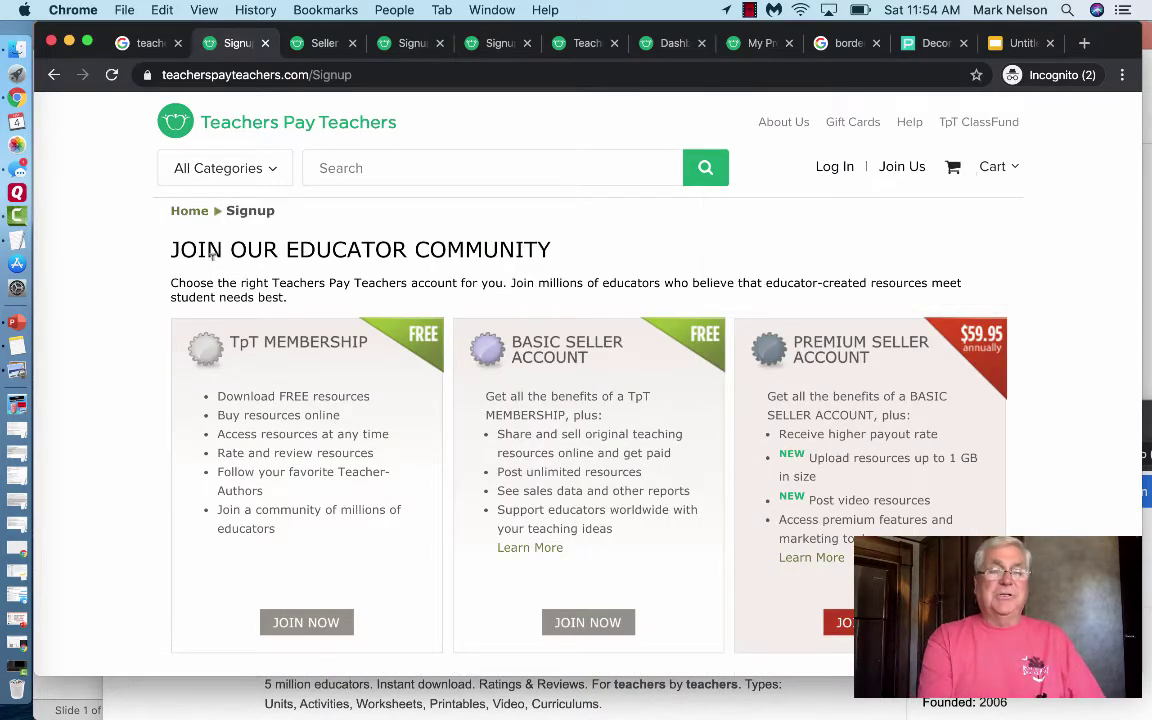
scroll(133, 358, "down", 3)
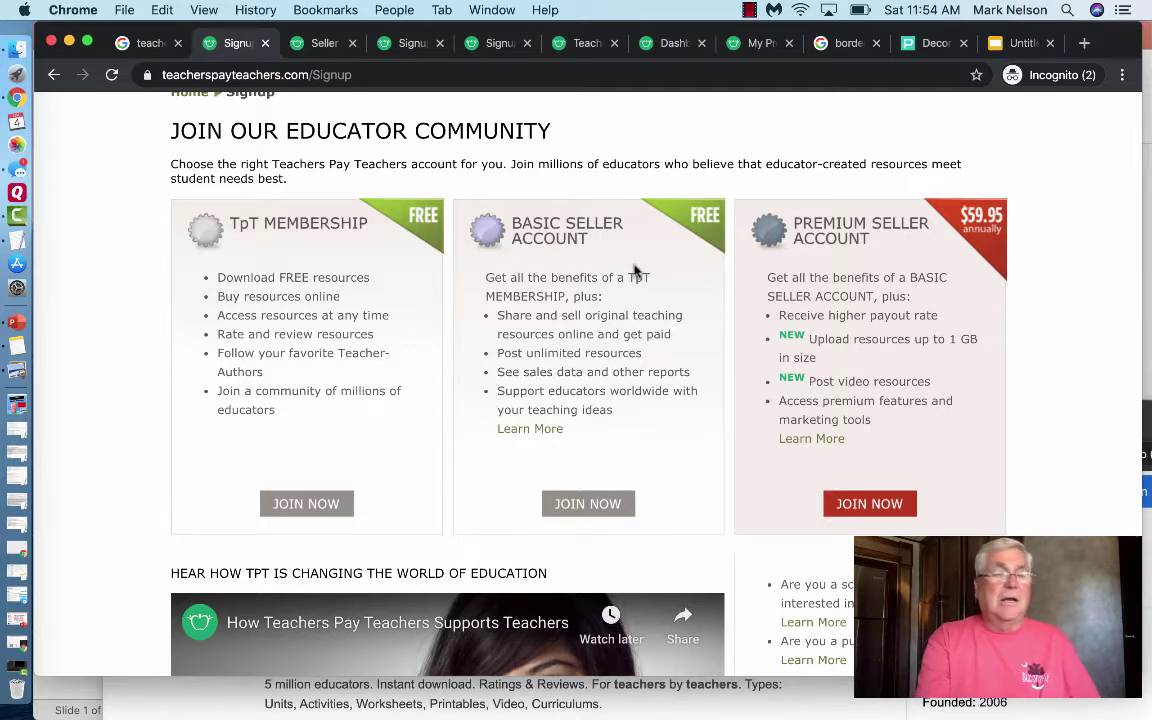
scroll(633, 270, "down", 2)
scroll(633, 270, "up", 1)
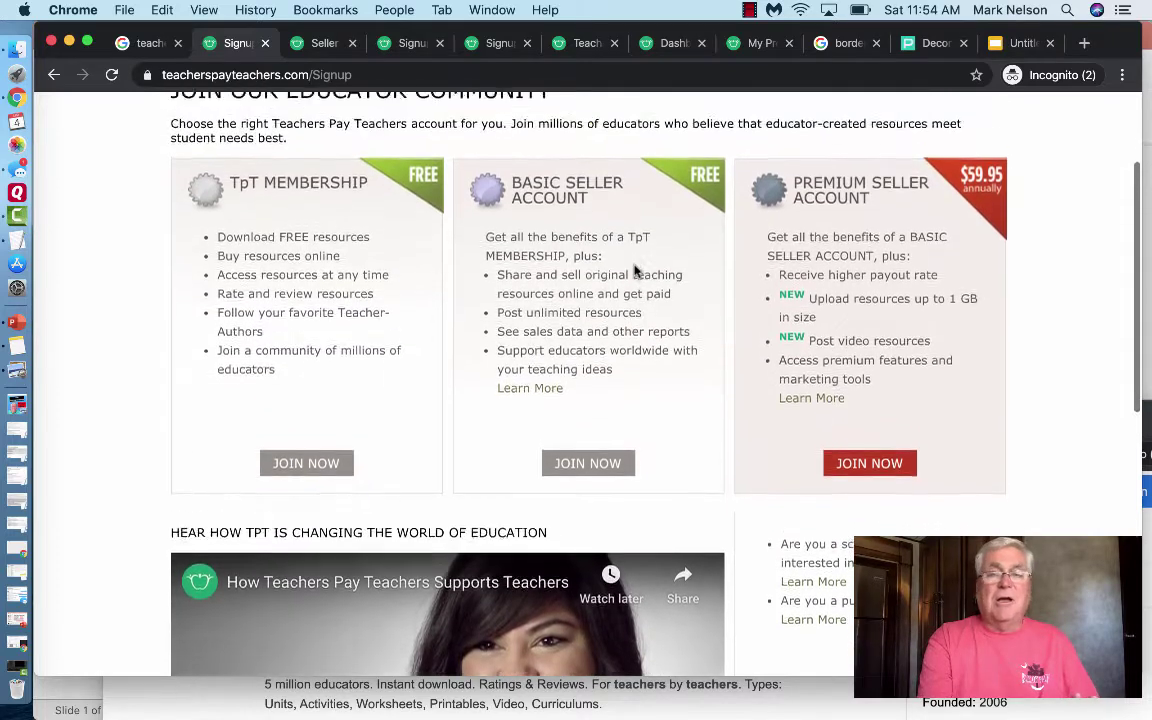
scroll(634, 265, "down", 1)
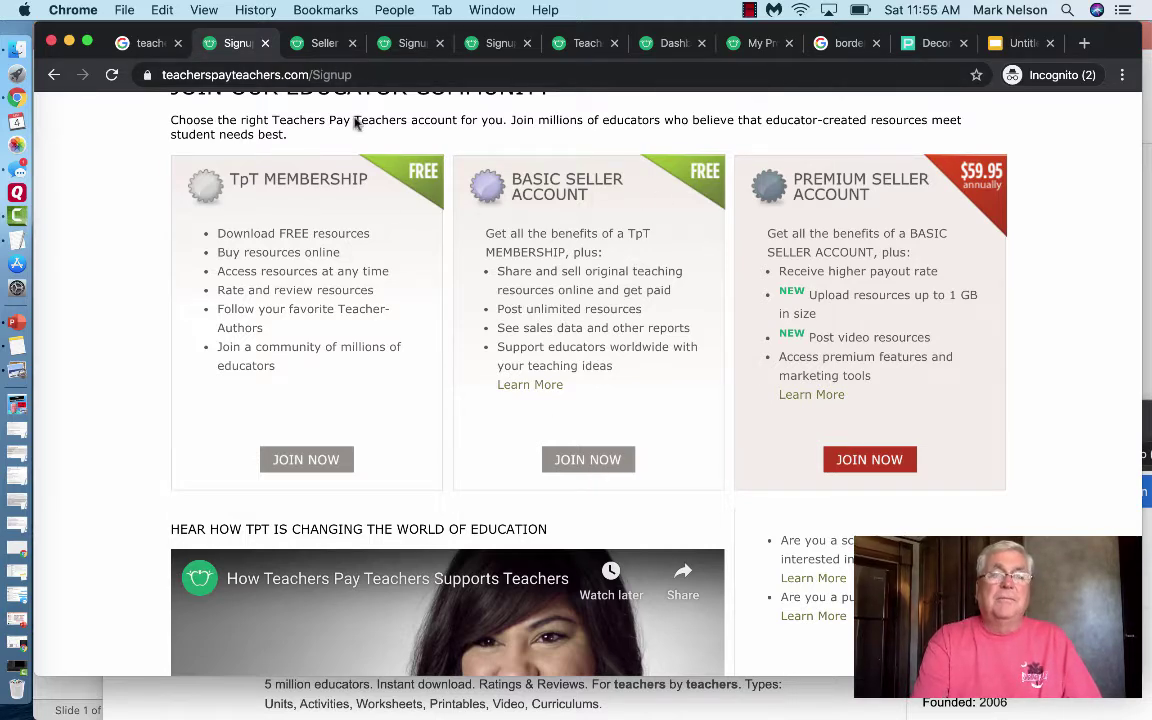
left_click(334, 48)
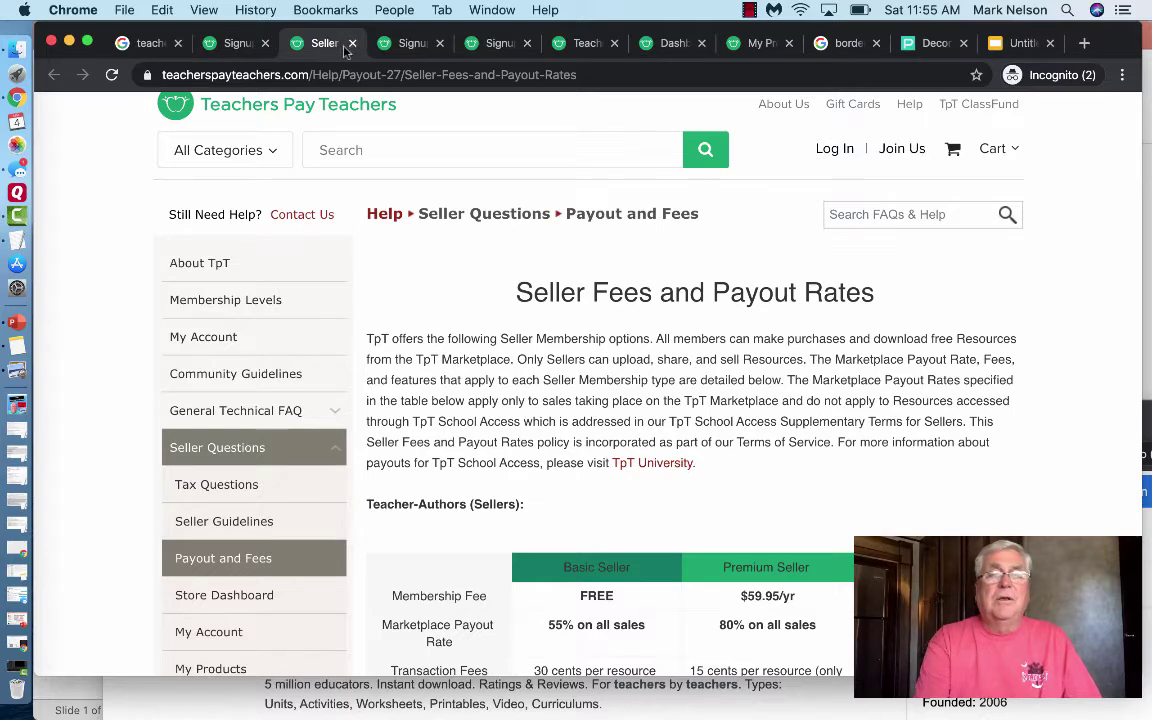
scroll(131, 286, "down", 3)
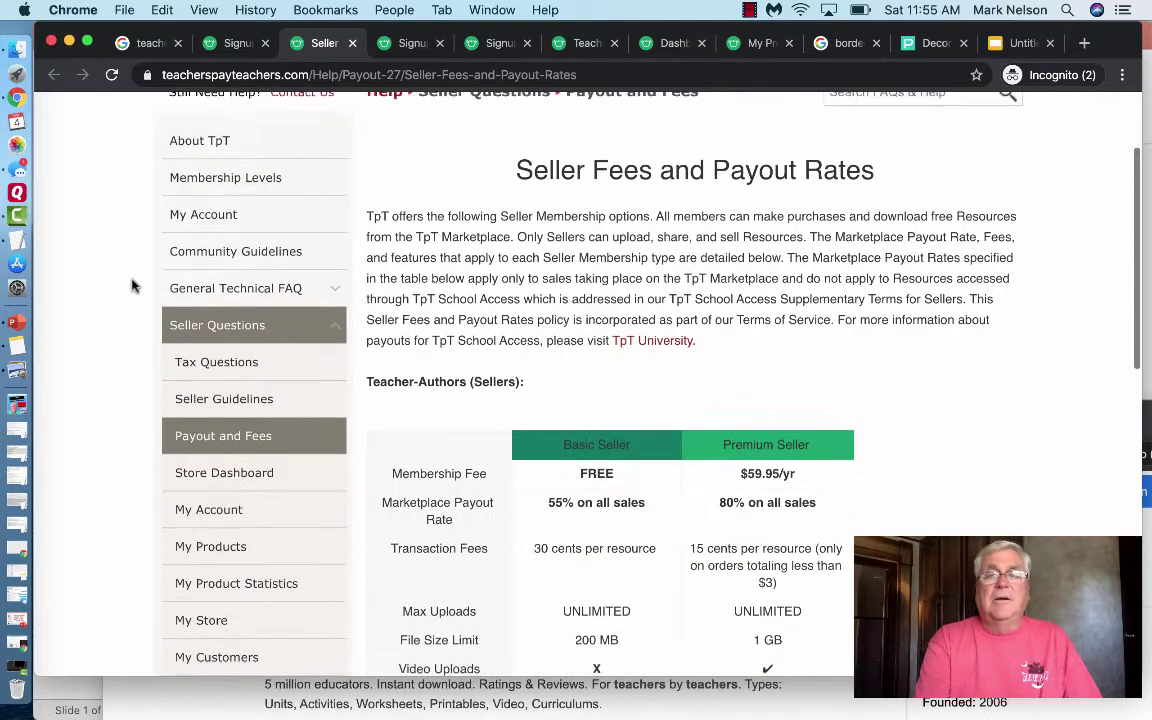
scroll(131, 286, "down", 5)
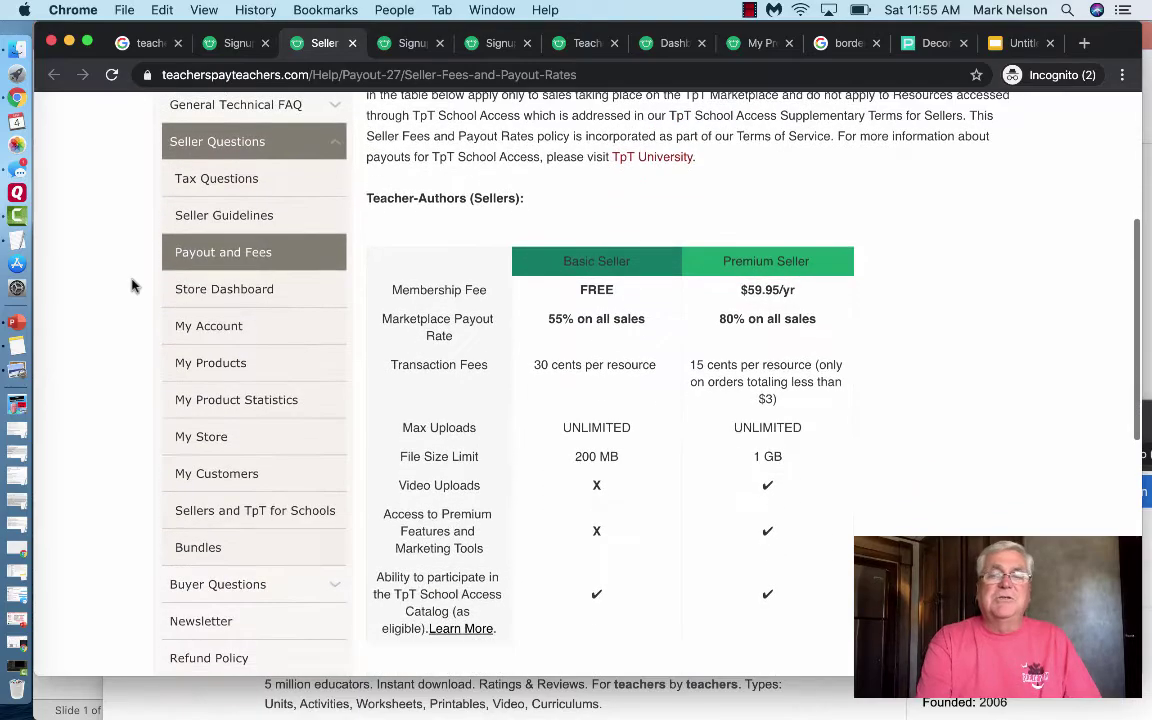
scroll(131, 286, "down", 3)
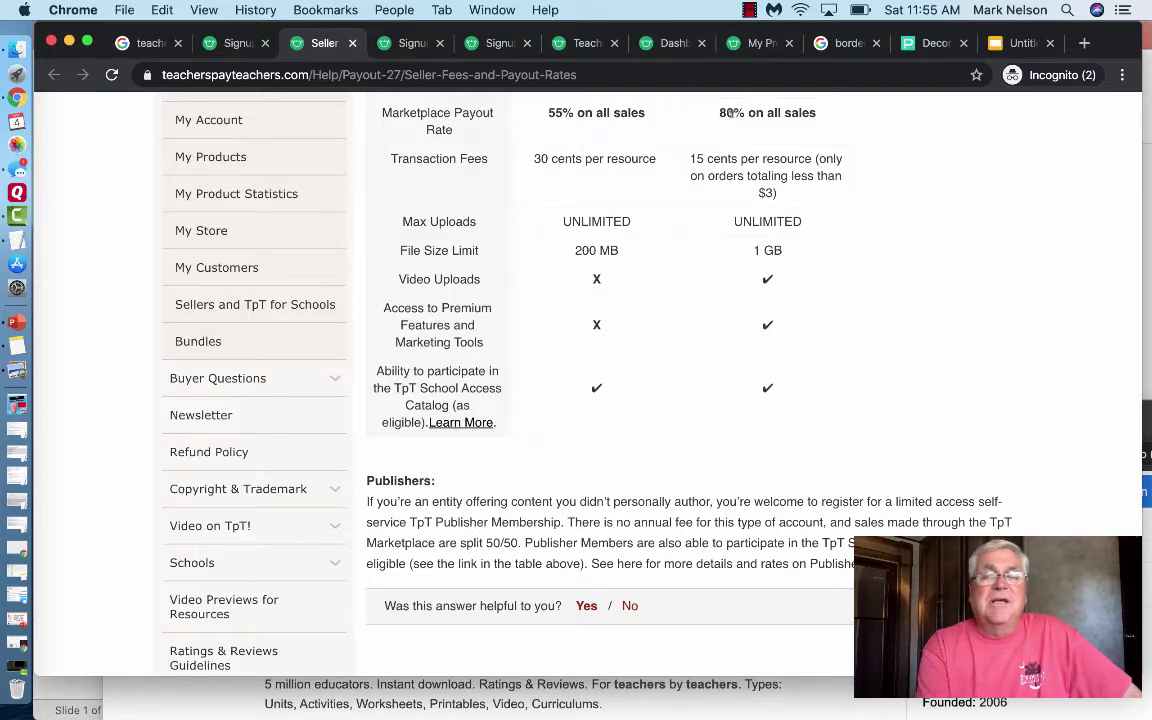
scroll(733, 127, "up", 2)
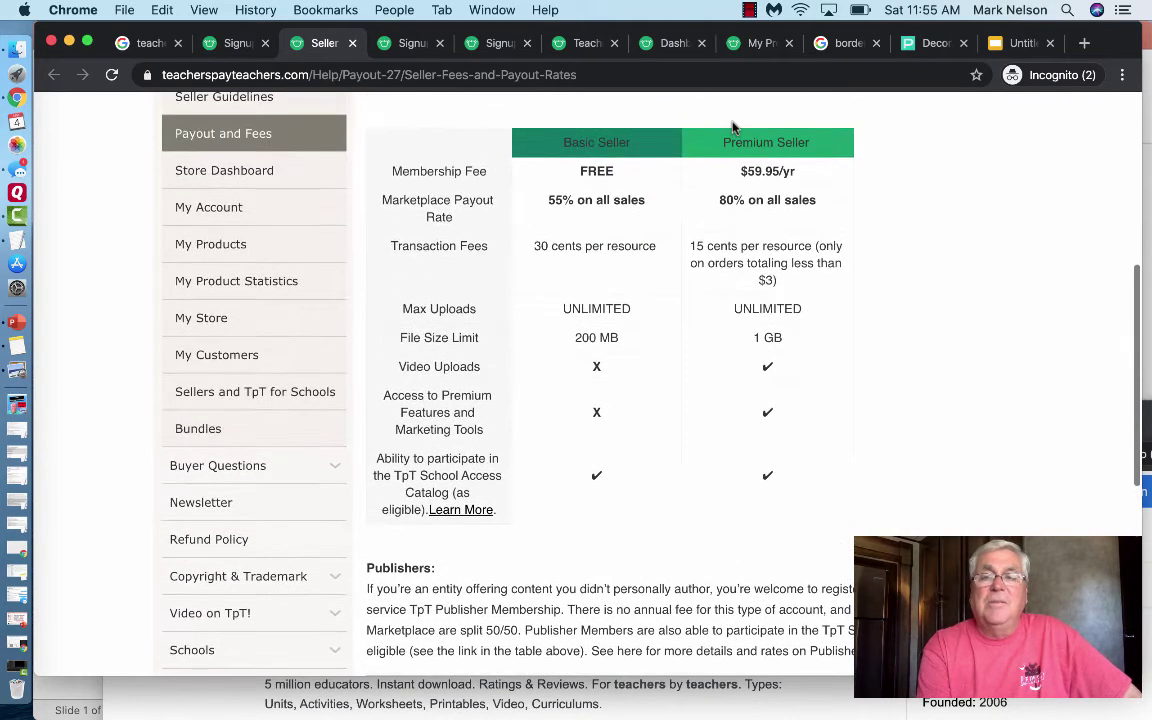
scroll(757, 272, "down", 1)
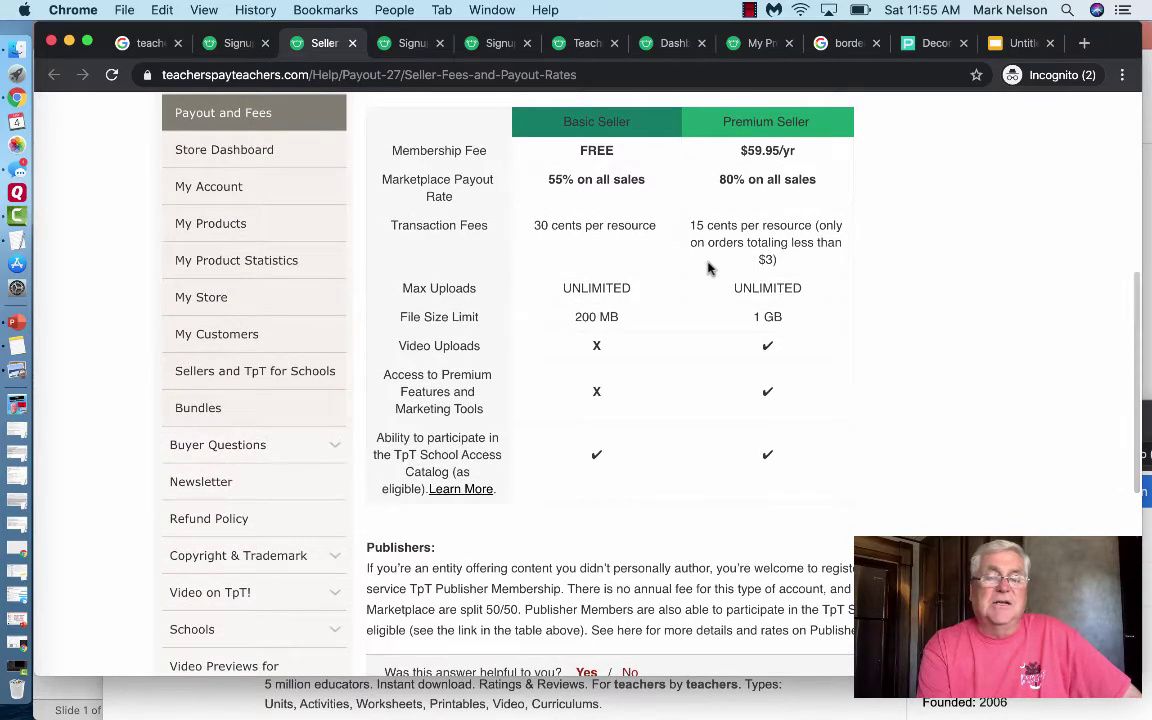
scroll(684, 275, "down", 1)
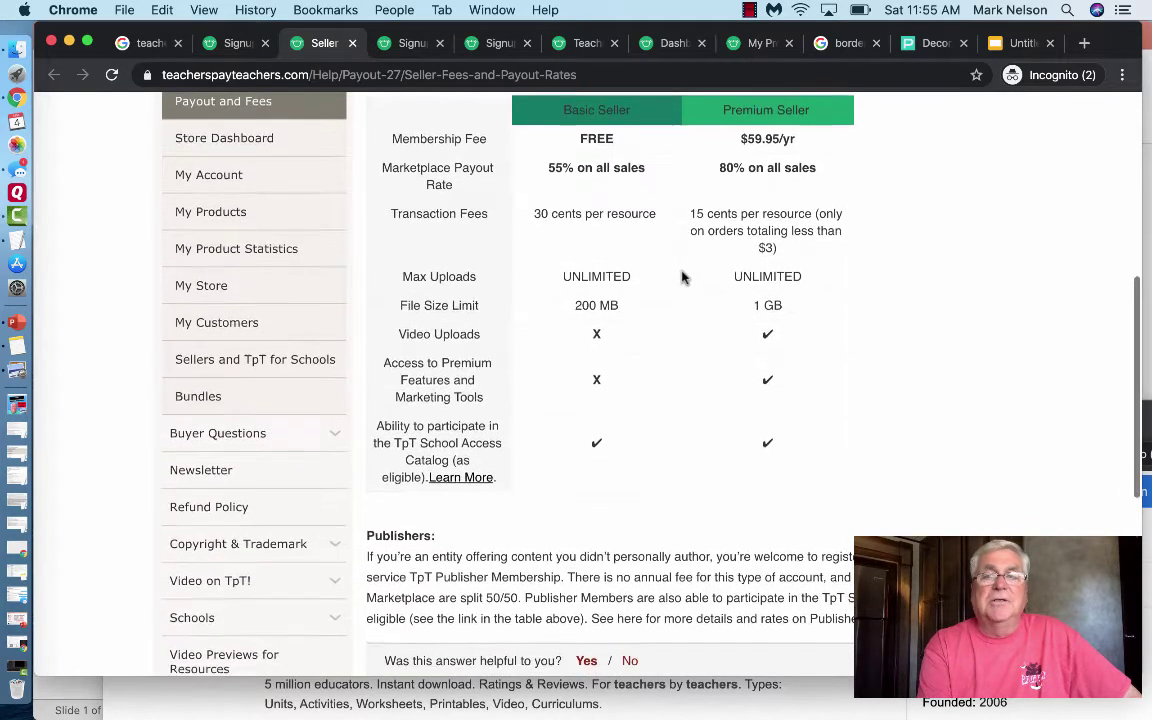
scroll(683, 277, "up", 2)
scroll(683, 277, "up", 1)
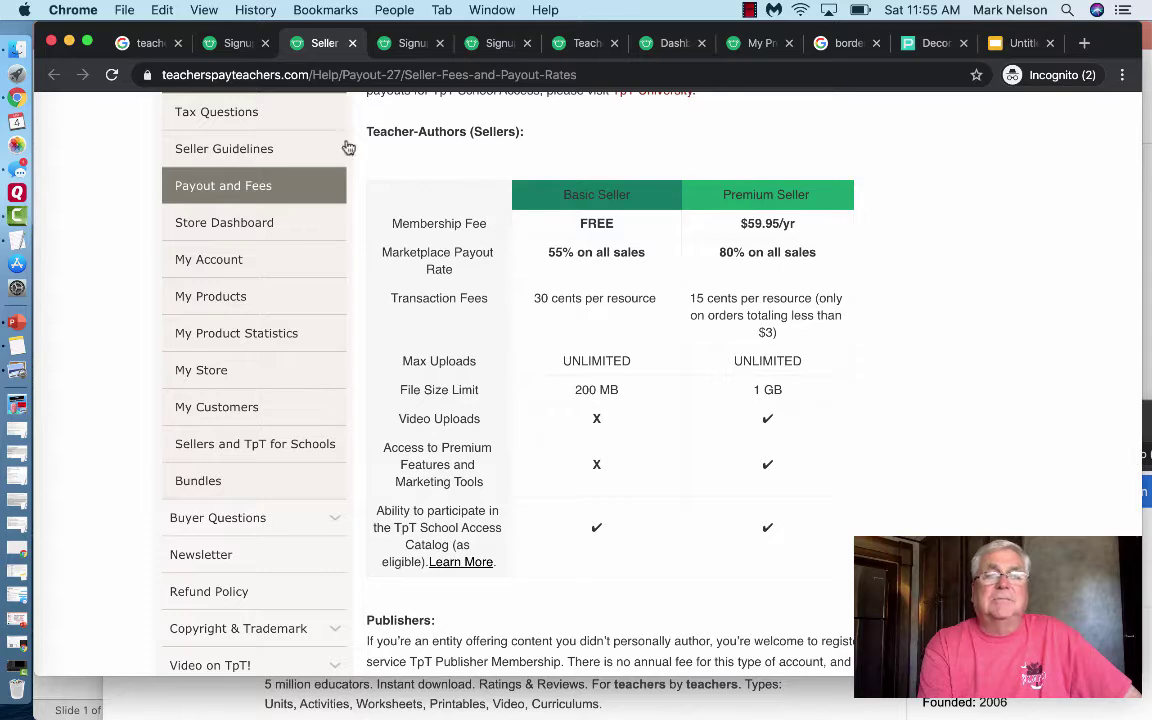
- Close the seller fees help tab and the extra signup tab
left_click(353, 44)
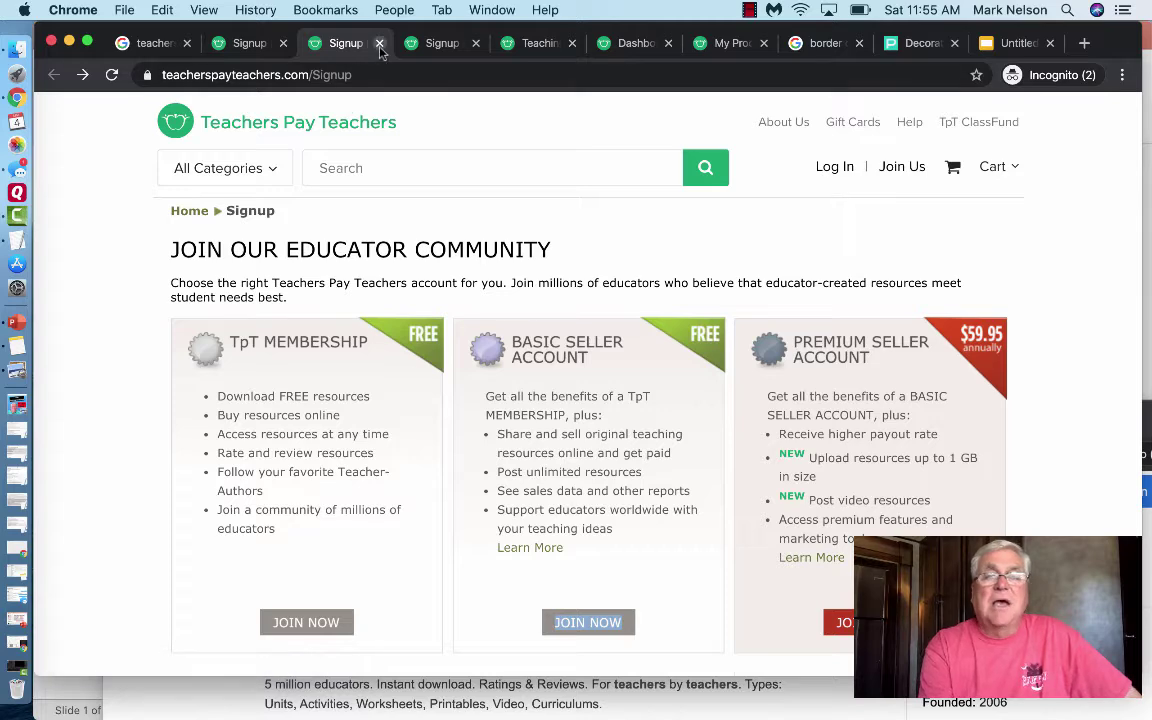
left_click(379, 44)
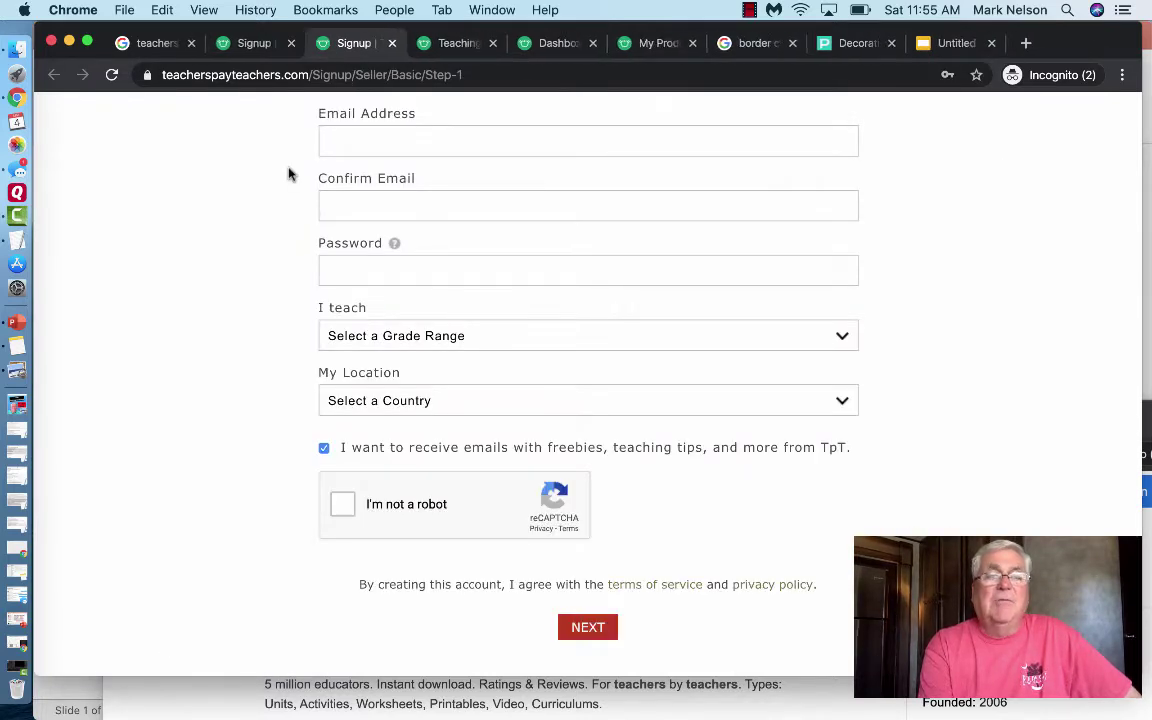
scroll(237, 206, "up", 4)
scroll(237, 206, "up", 3)
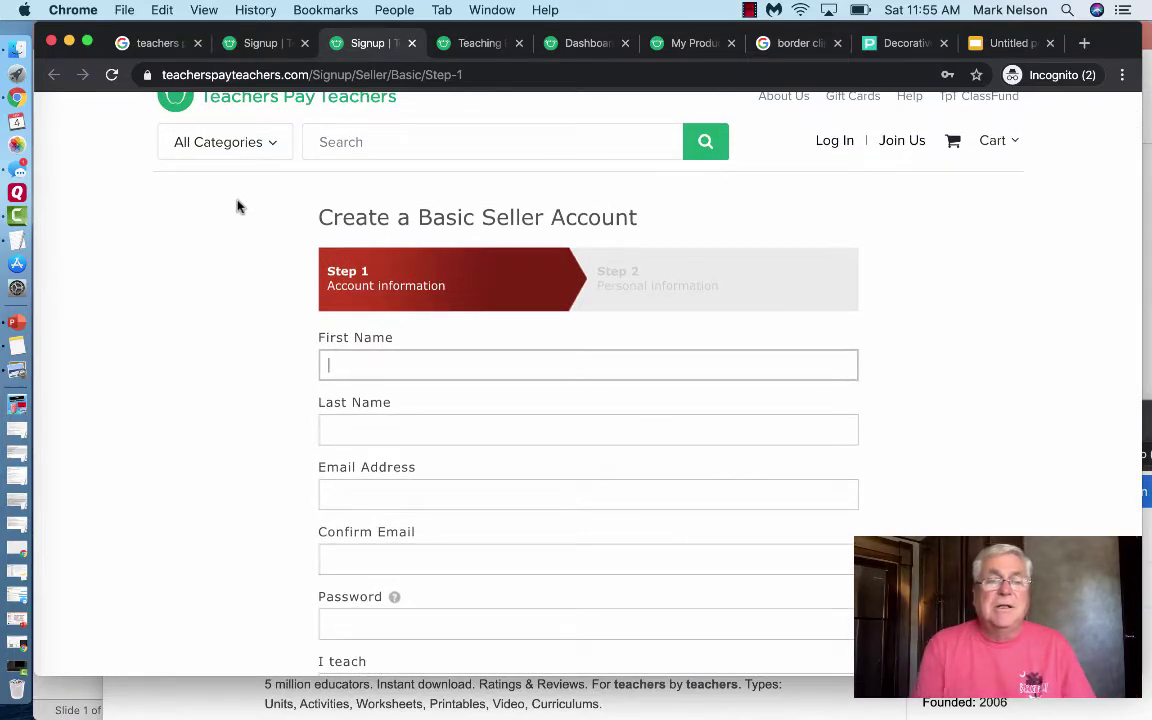
scroll(237, 206, "down", 4)
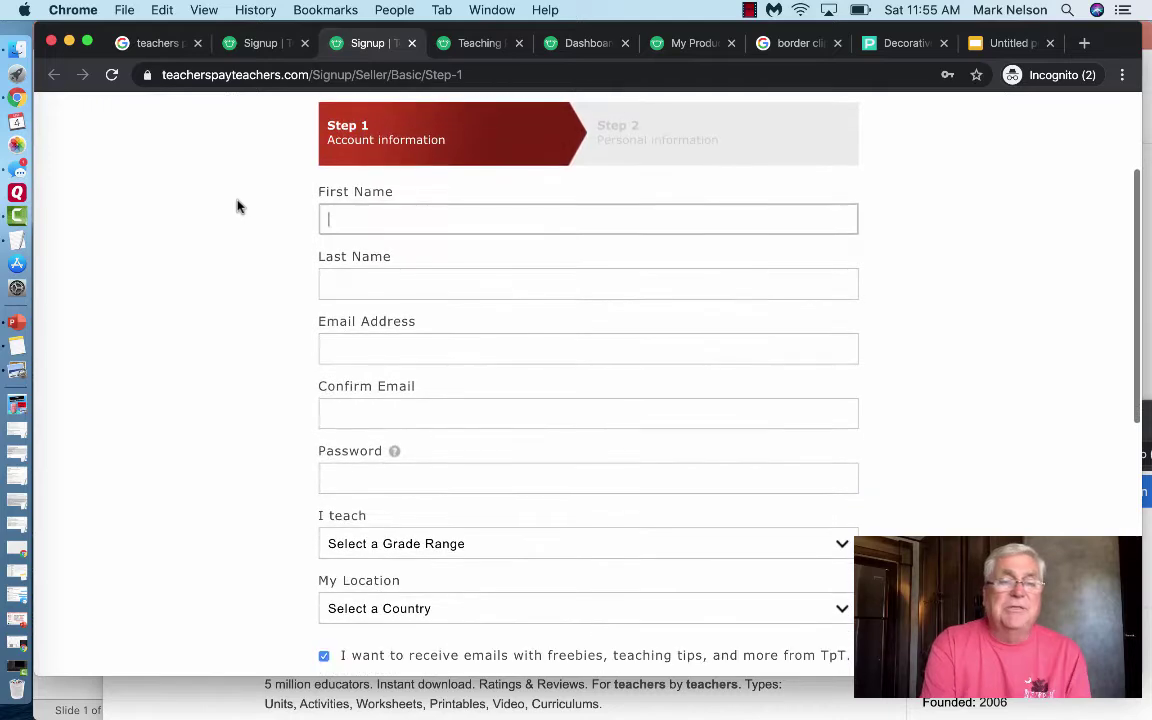
scroll(237, 206, "down", 3)
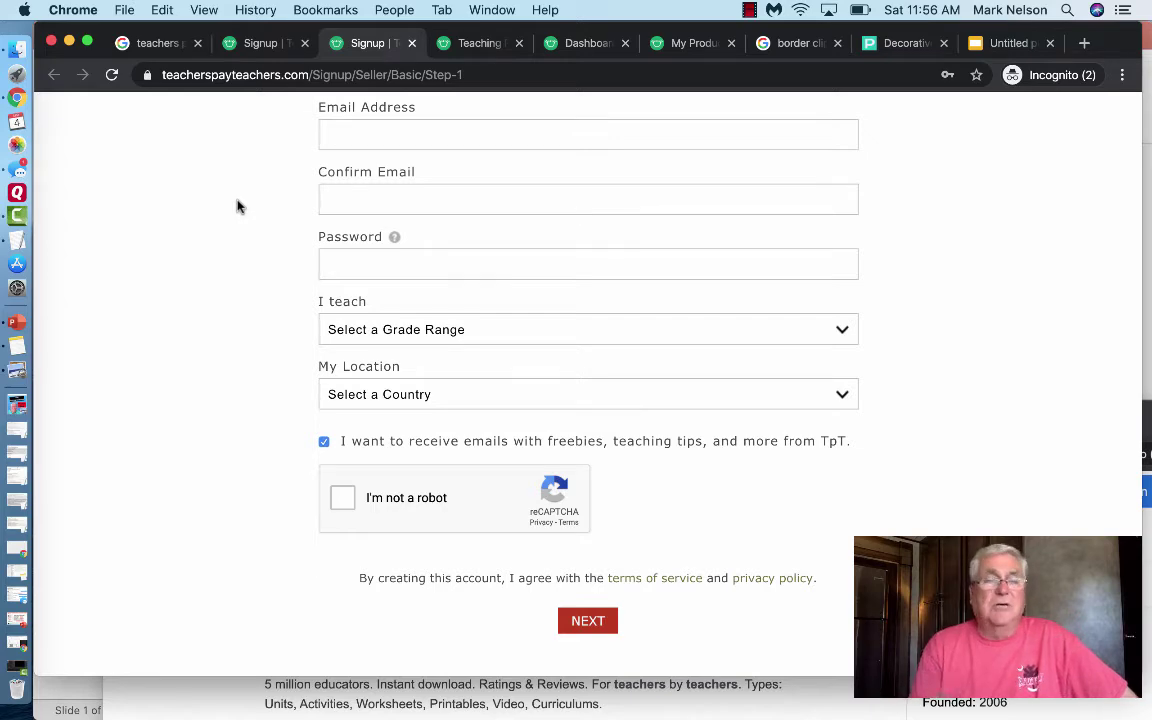
- Look over the blank Basic Seller signup form, then go to the TpT home page
scroll(267, 244, "down", 1)
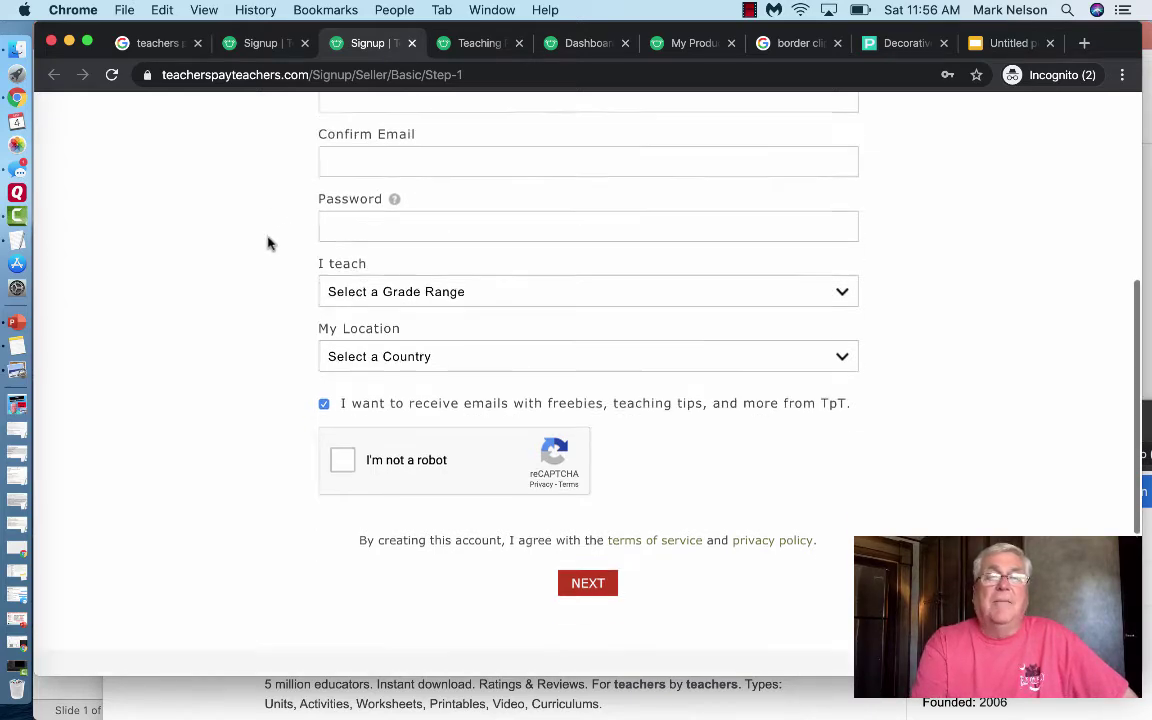
scroll(267, 244, "down", 1)
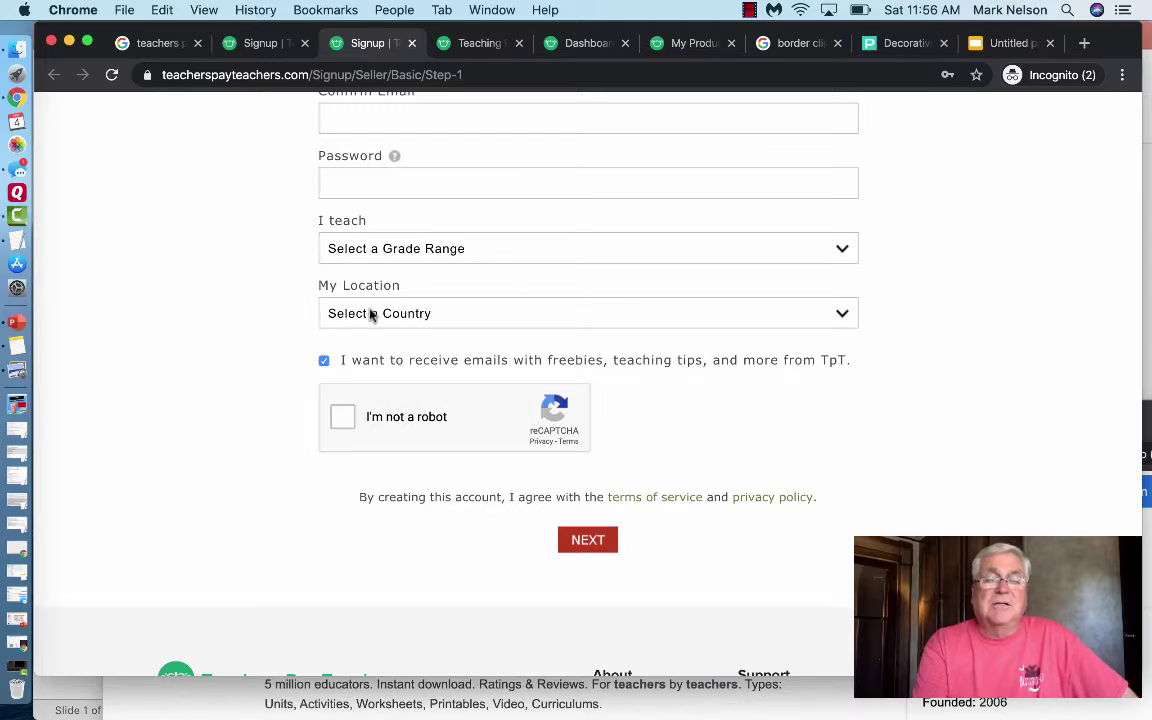
scroll(252, 420, "down", 3)
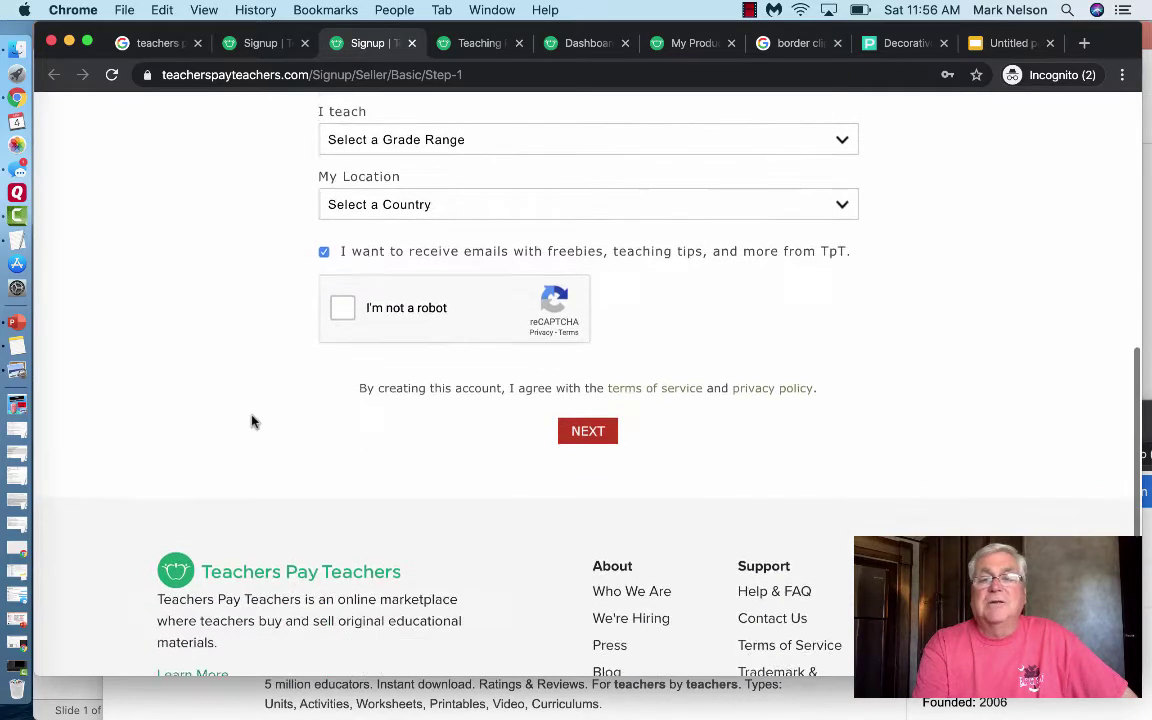
scroll(252, 420, "up", 5)
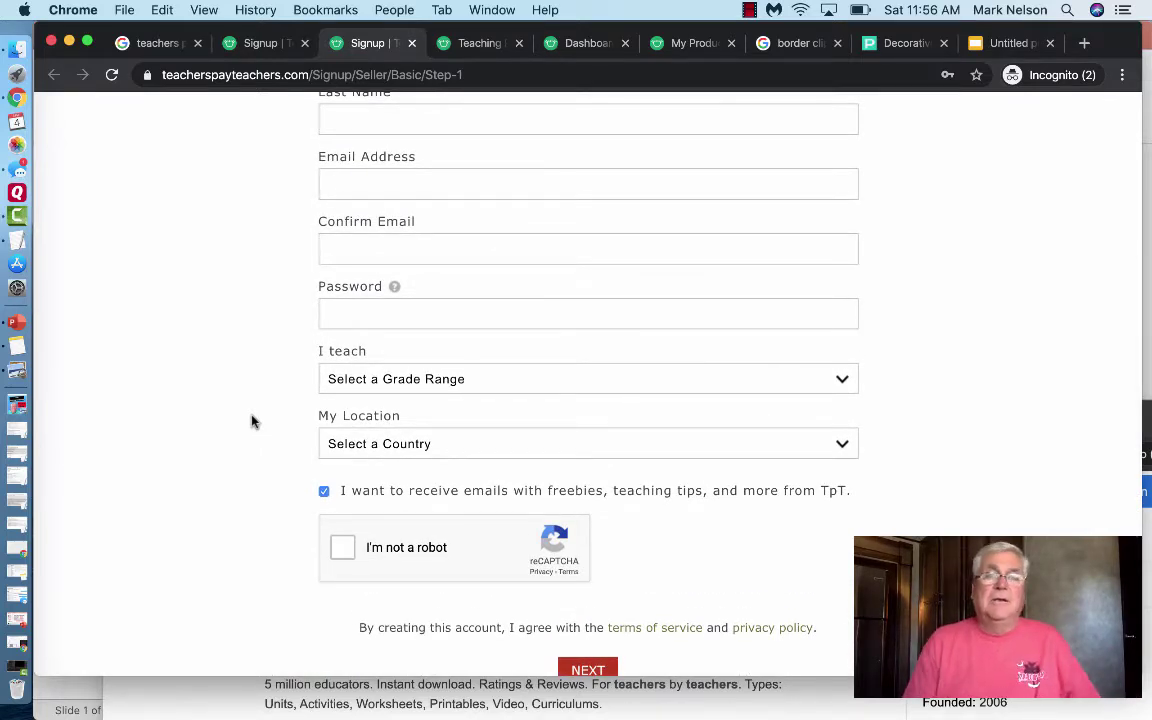
left_click(479, 42)
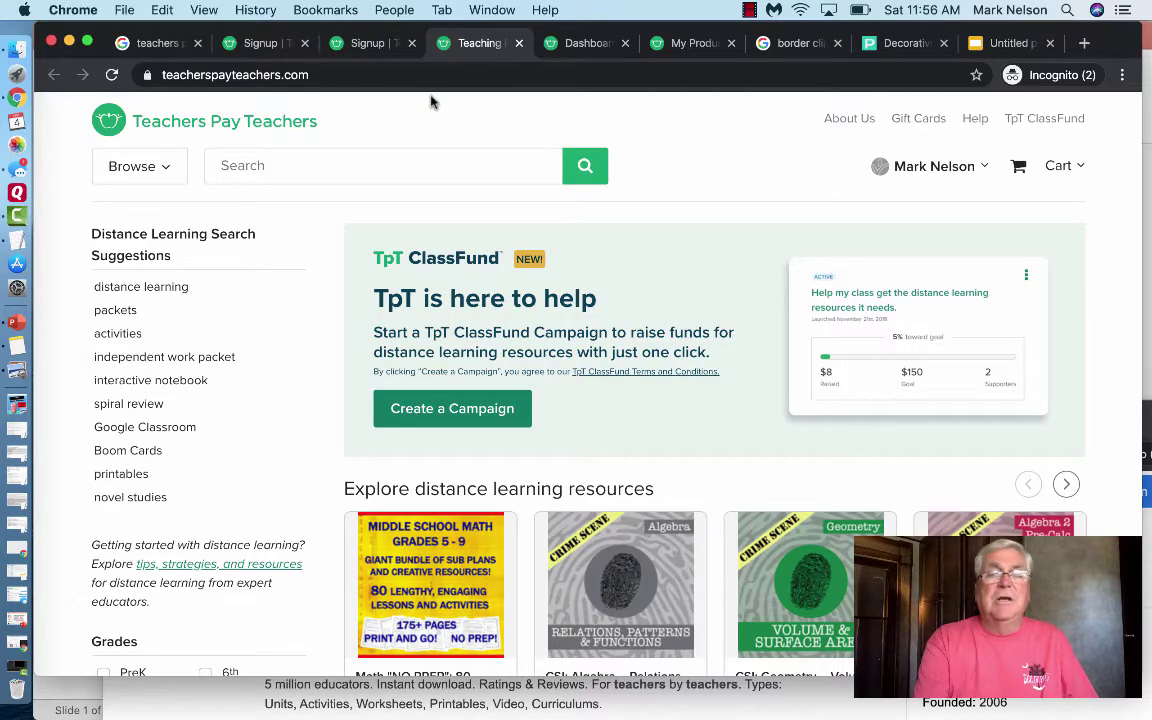
- Scroll up and down the logged-in TpT home page
scroll(428, 113, "down", 1)
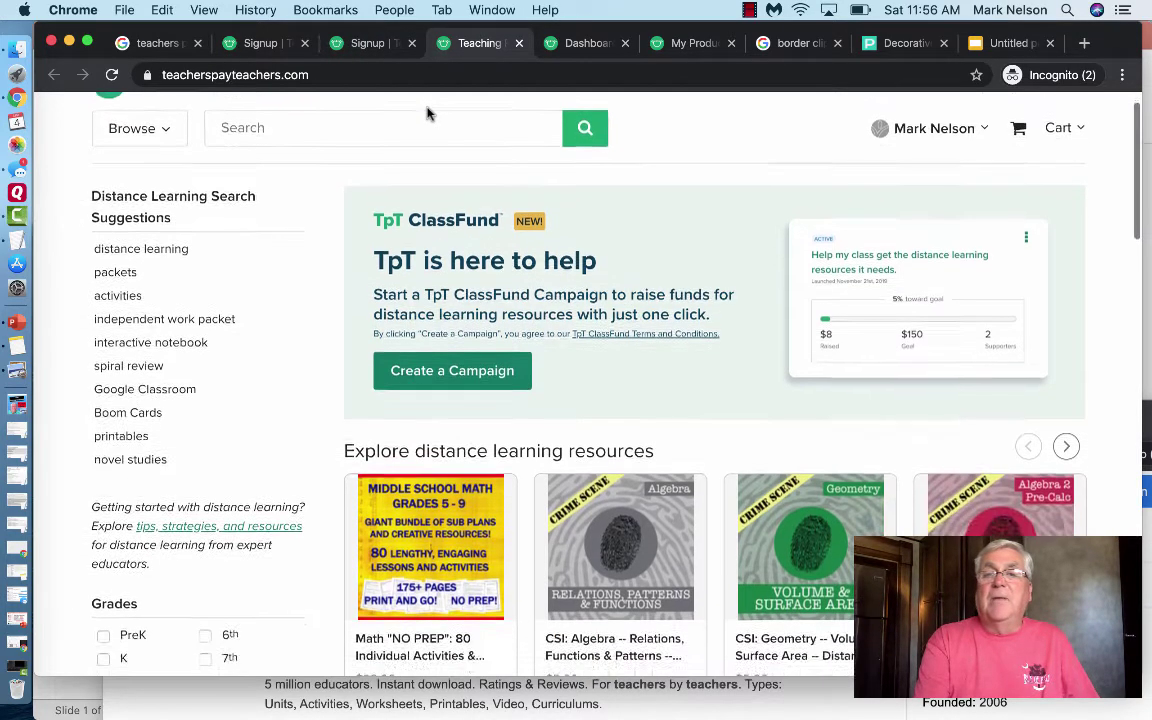
scroll(428, 113, "up", 1)
scroll(428, 113, "down", 2)
scroll(428, 113, "up", 1)
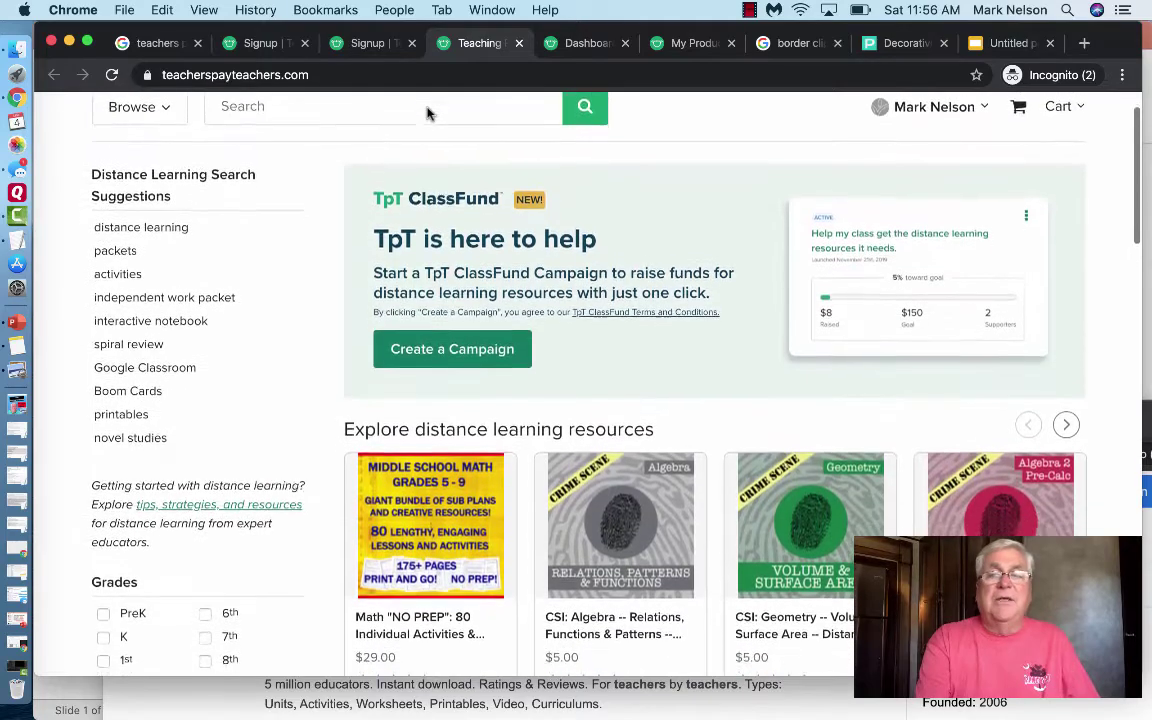
scroll(428, 113, "down", 3)
scroll(428, 113, "up", 4)
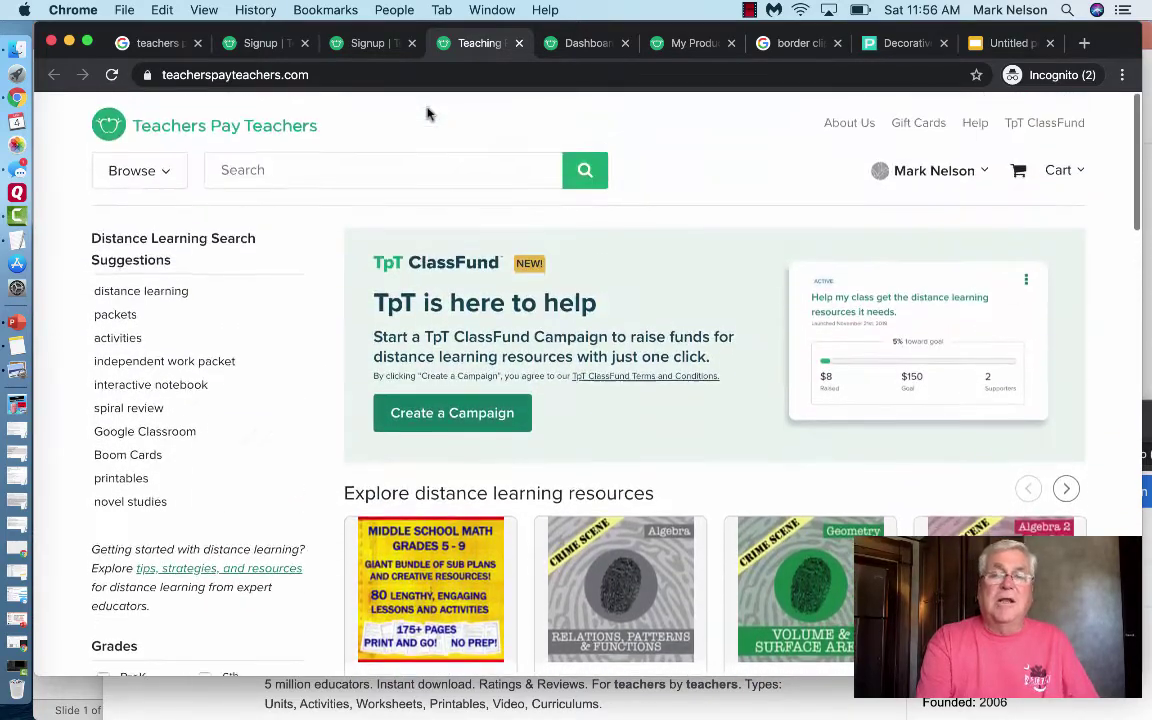
- Open the account-name dropdown and look through its account options
left_click(978, 168)
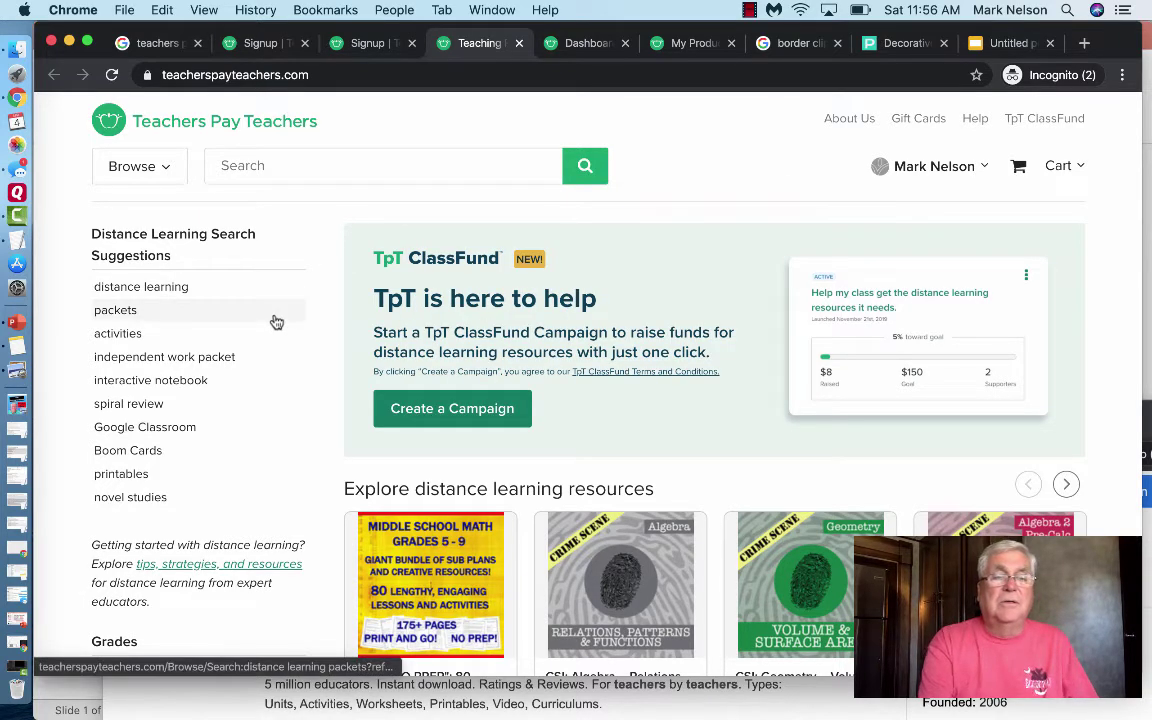
scroll(277, 322, "down", 1)
scroll(277, 322, "down", 5)
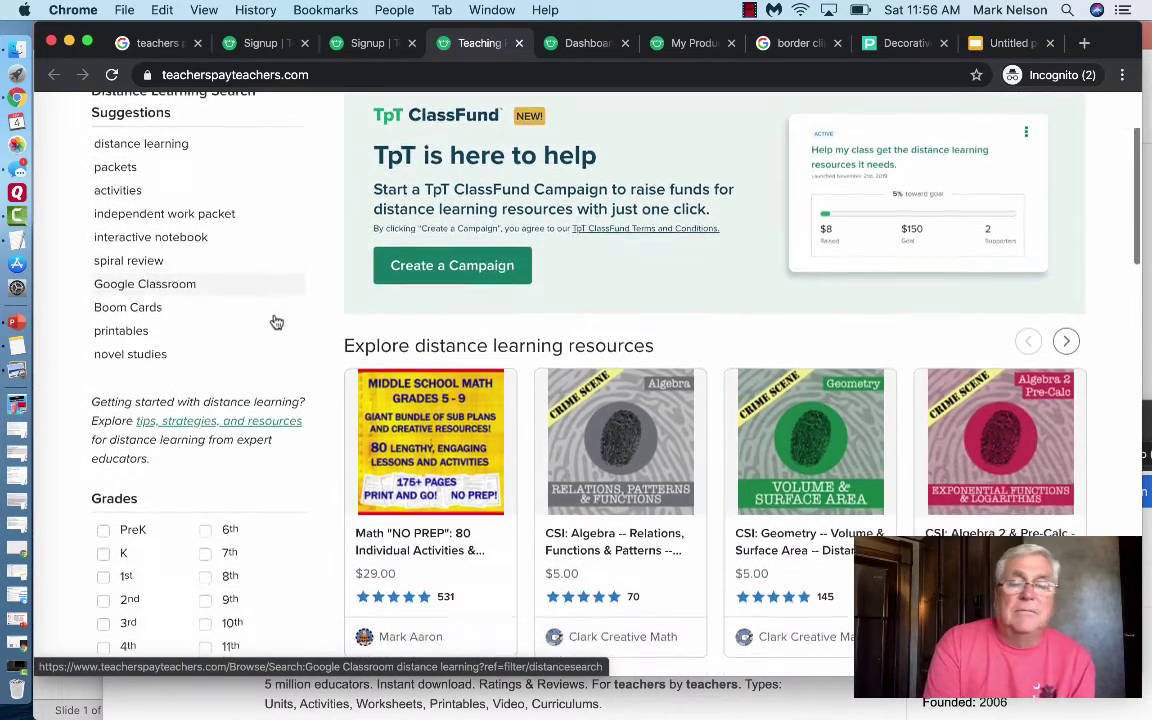
scroll(277, 322, "up", 5)
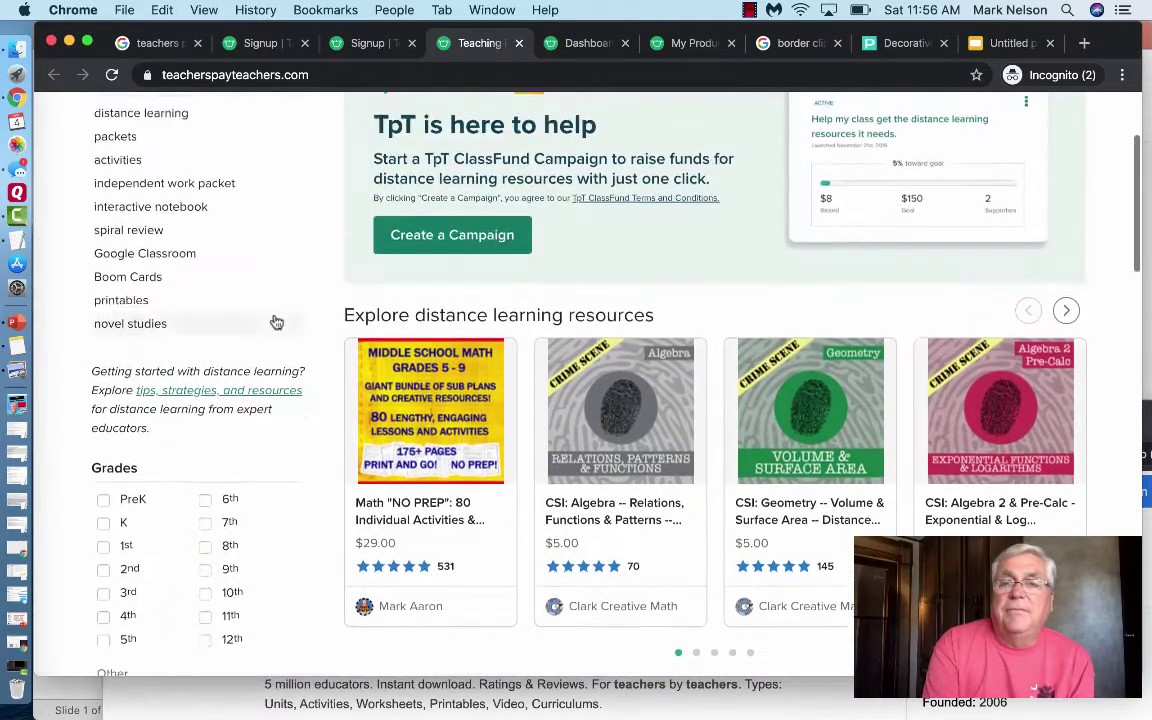
scroll(277, 322, "up", 2)
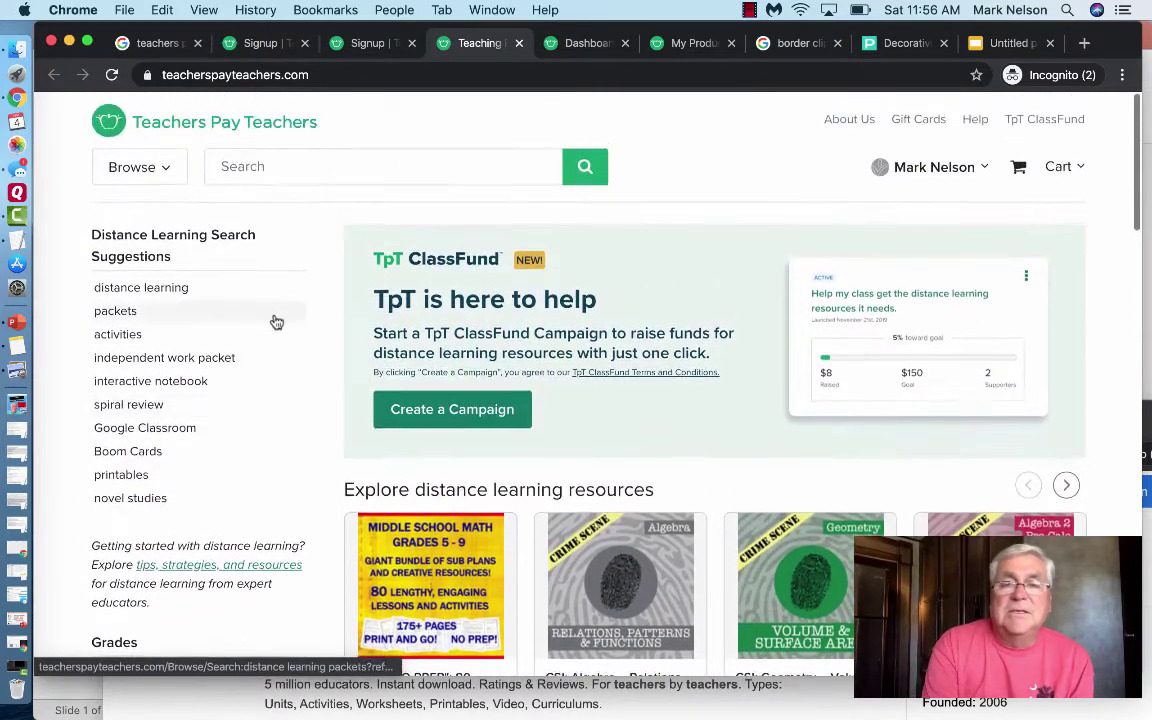
mouse_move(977, 180)
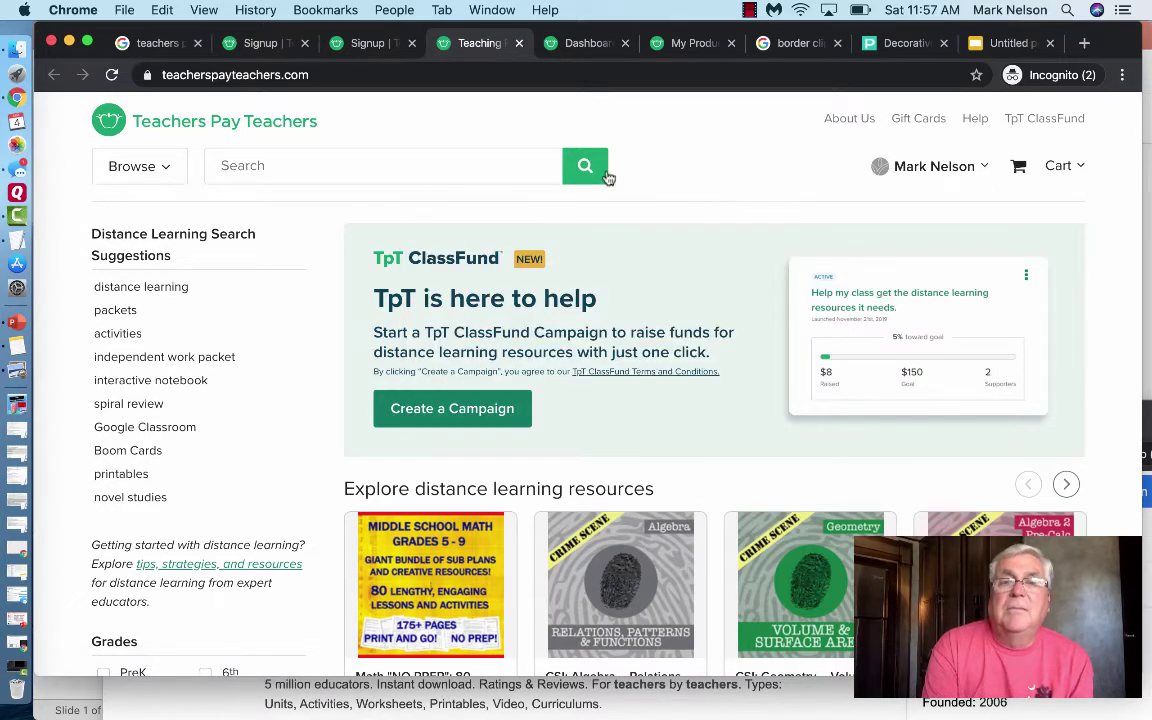
- Choose My Account from the name dropdown and close the Login tab that appeared
left_click(580, 43)
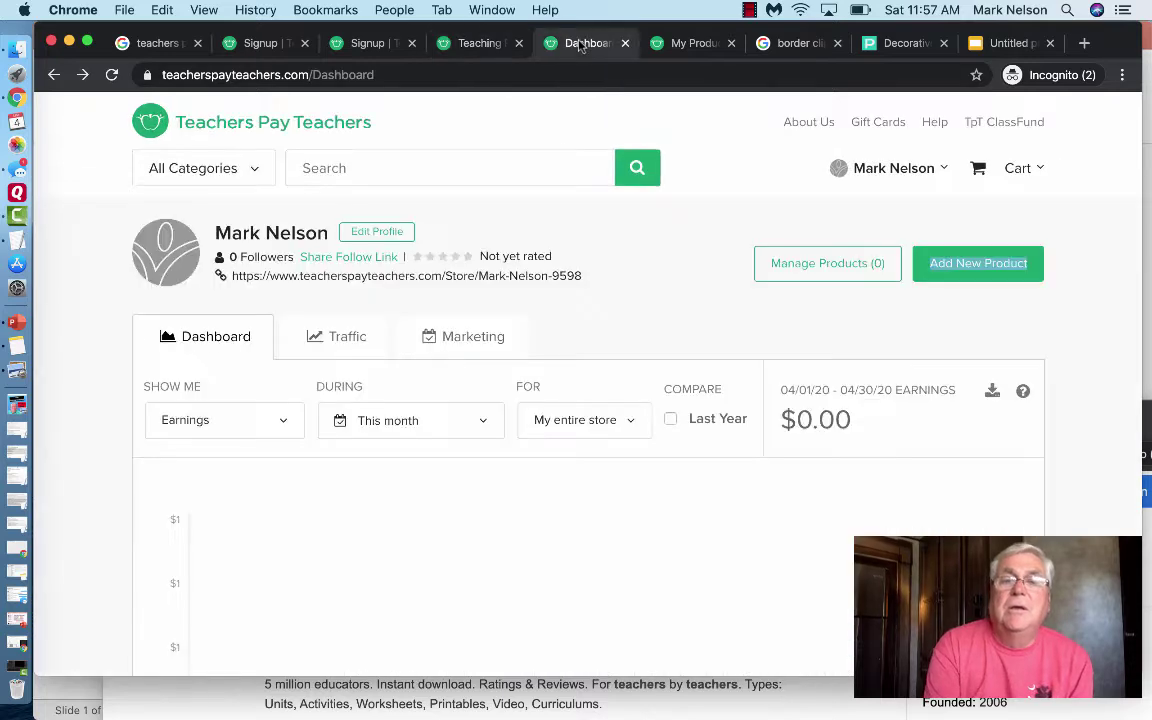
left_click(462, 43)
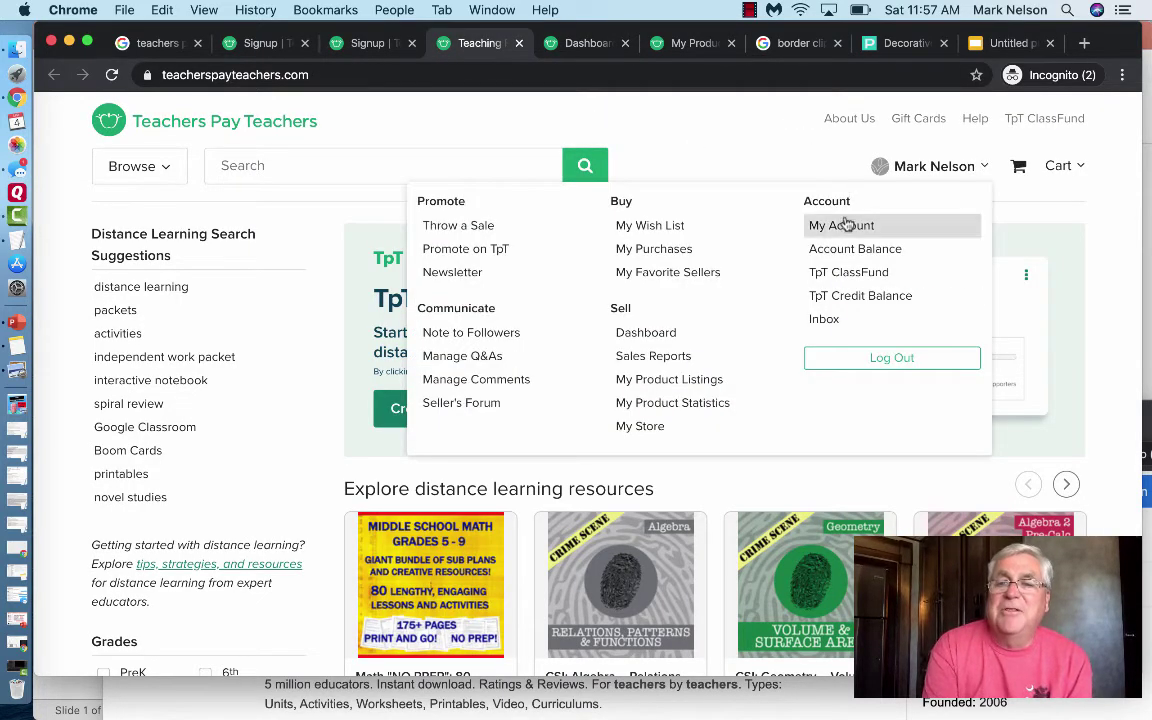
left_click(842, 226)
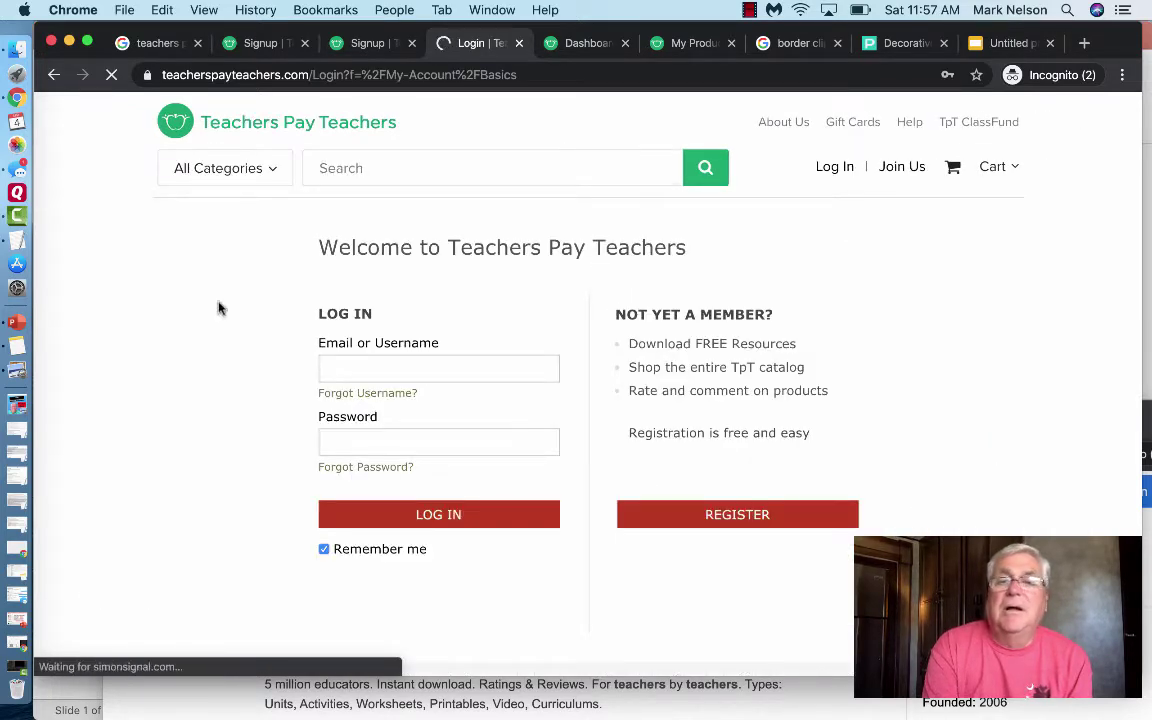
left_click(518, 43)
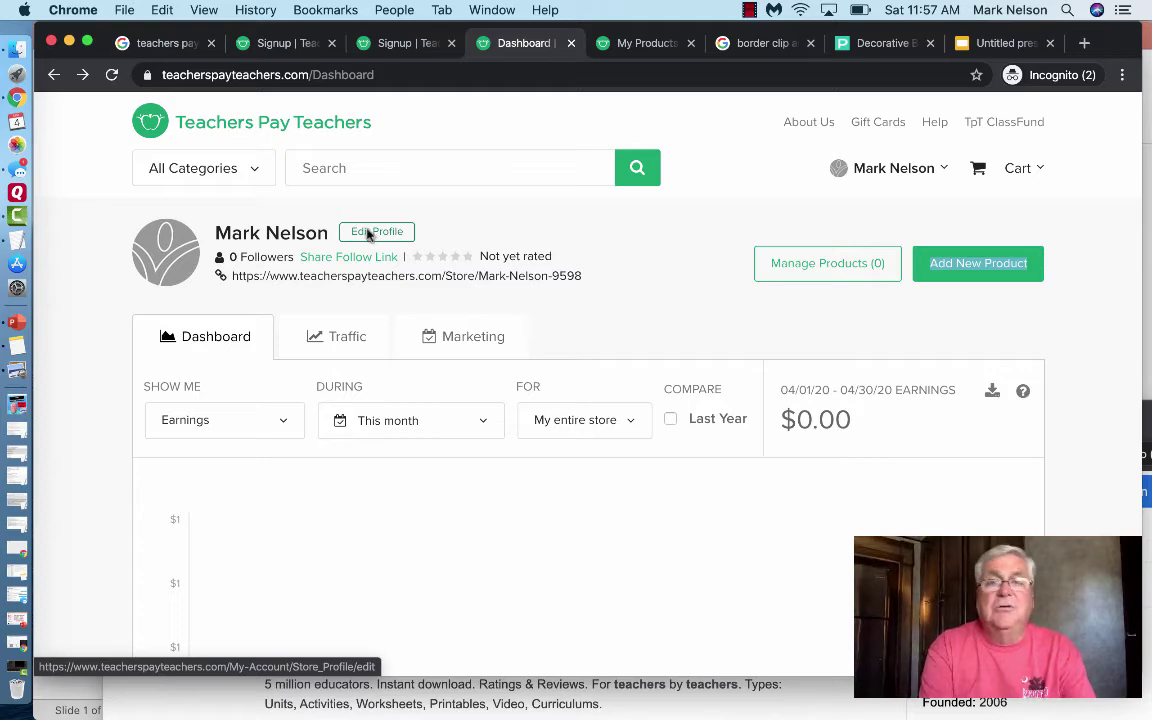
- Open the profile editor link in a new tab and view it
right_click(369, 233)
left_click(393, 237)
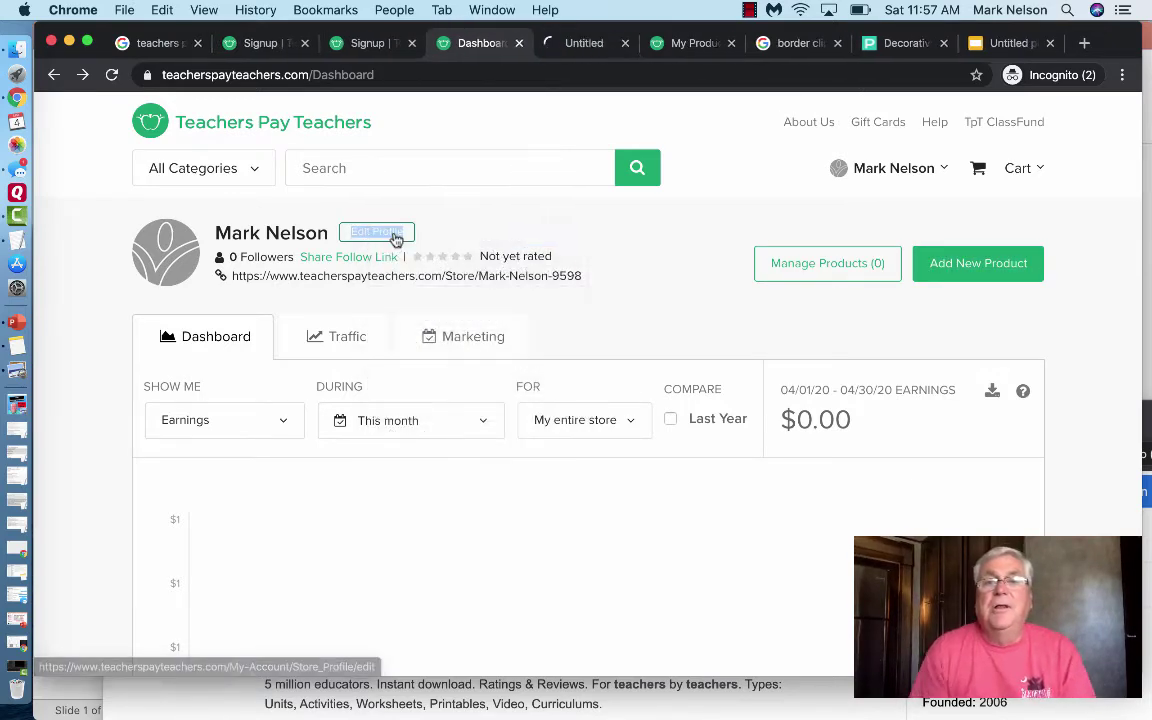
left_click(584, 45)
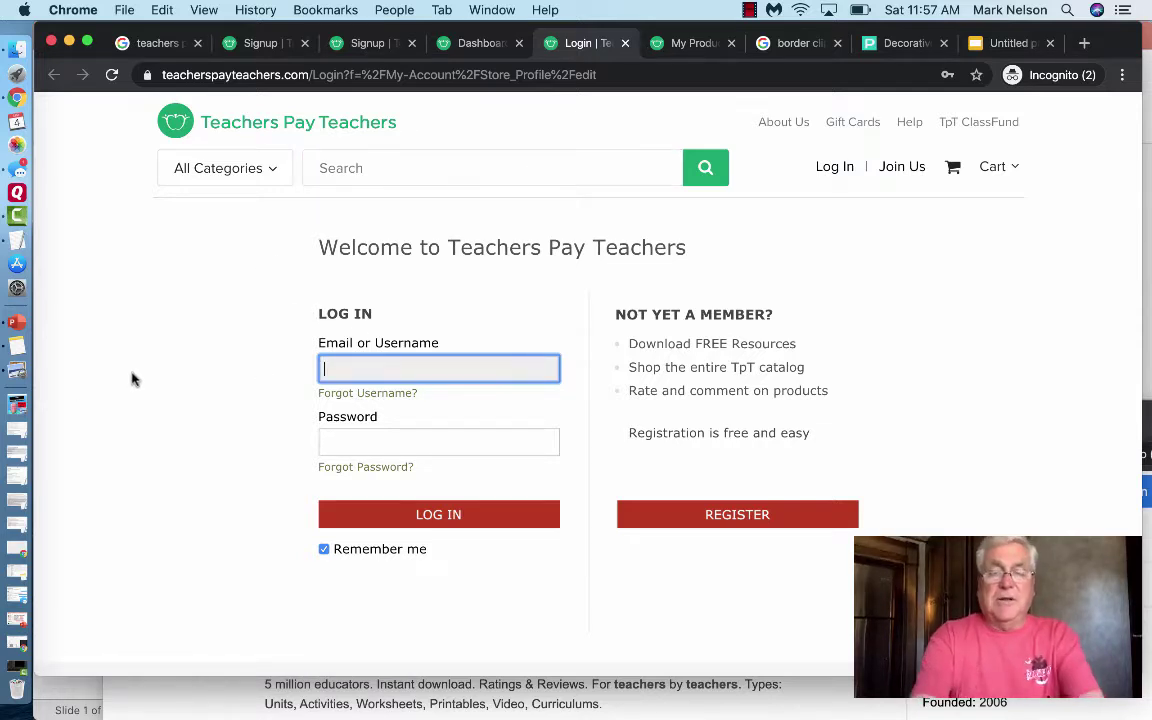
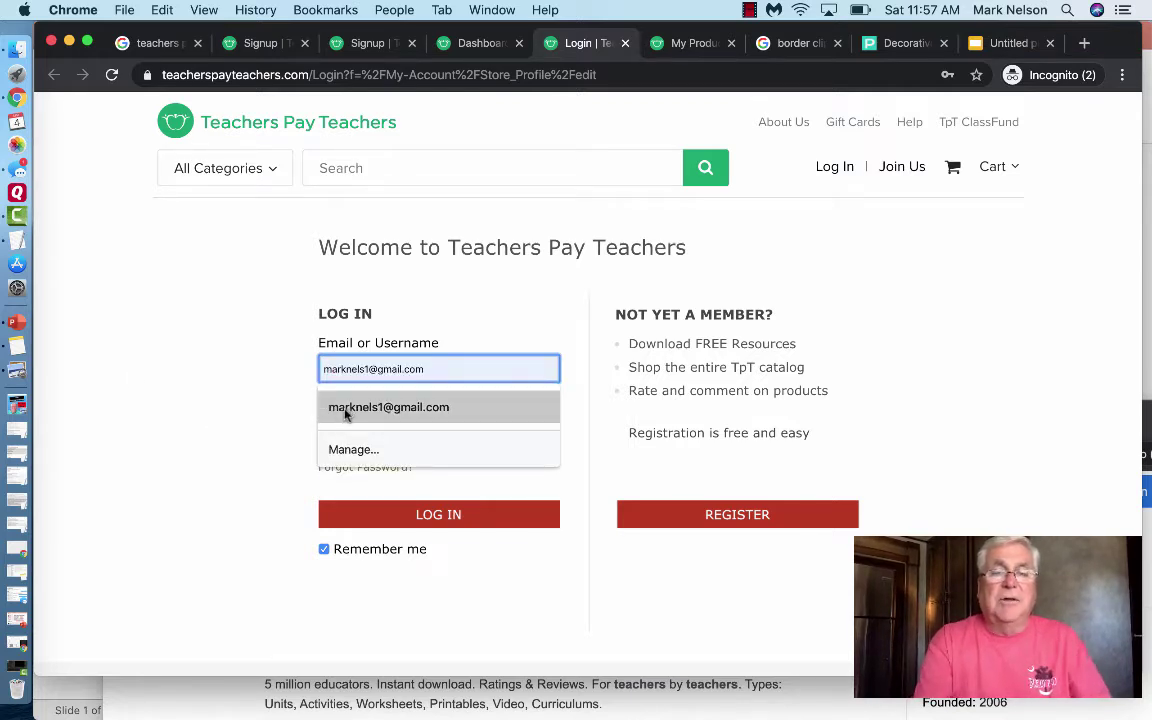
- Log in with the saved account e-mail and the account password
left_click(345, 413)
left_click(360, 441)
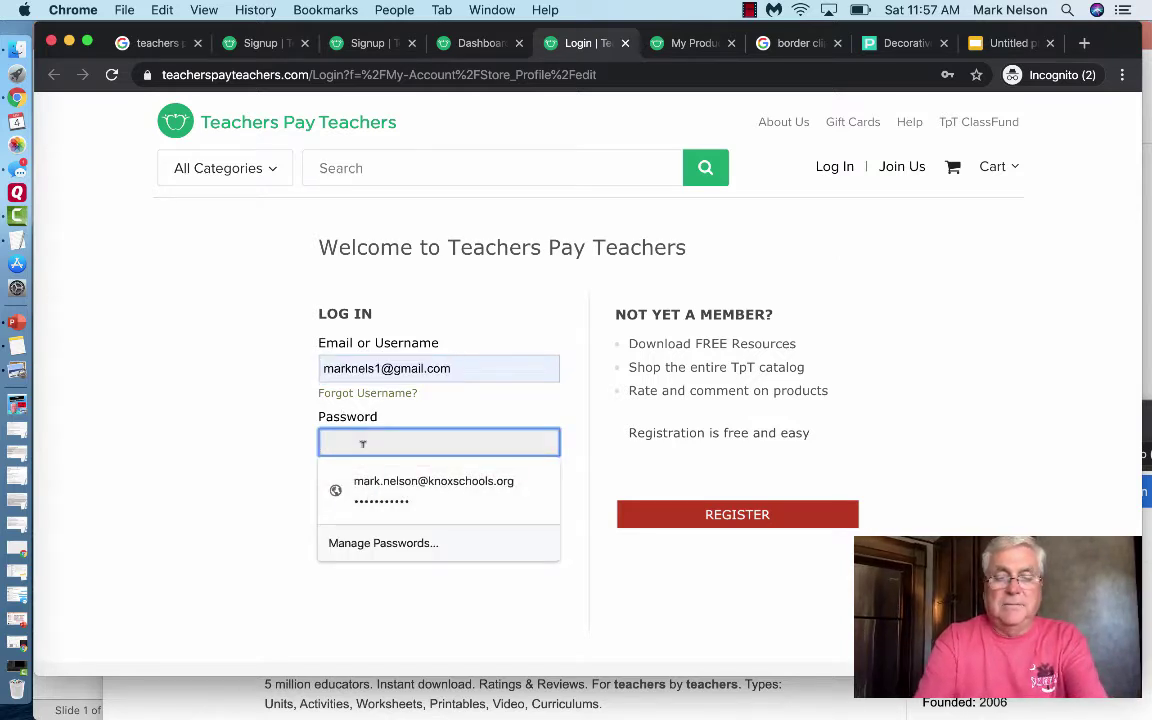
type("•••••")
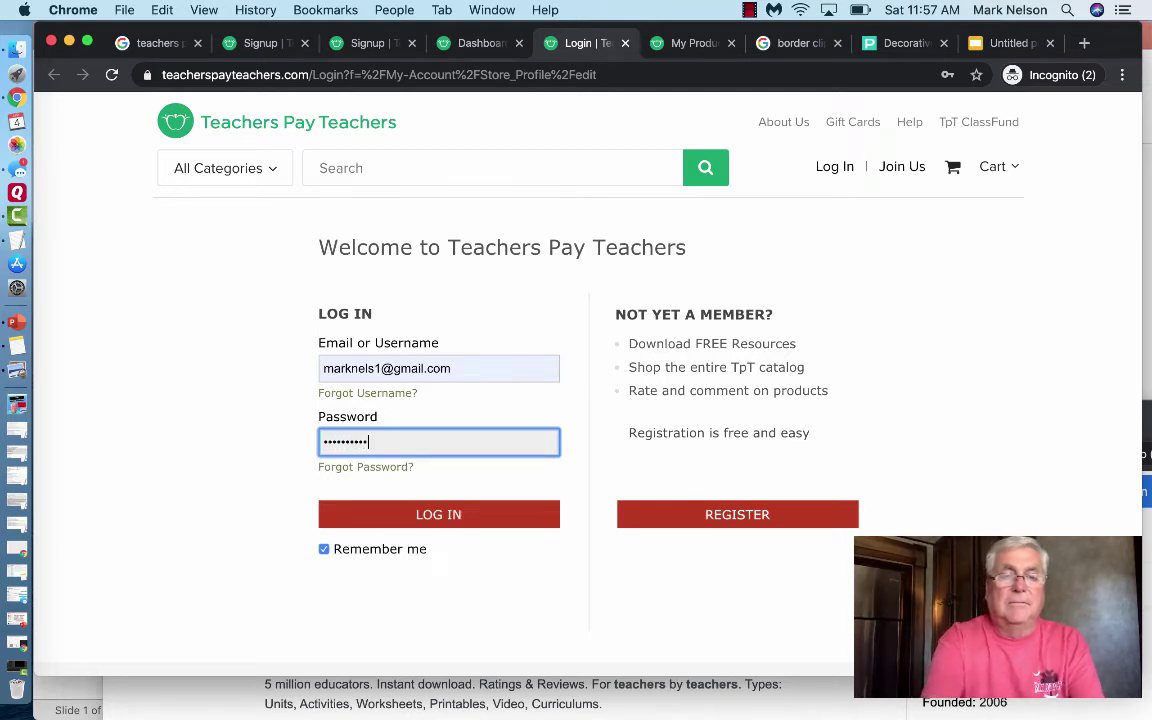
left_click(478, 524)
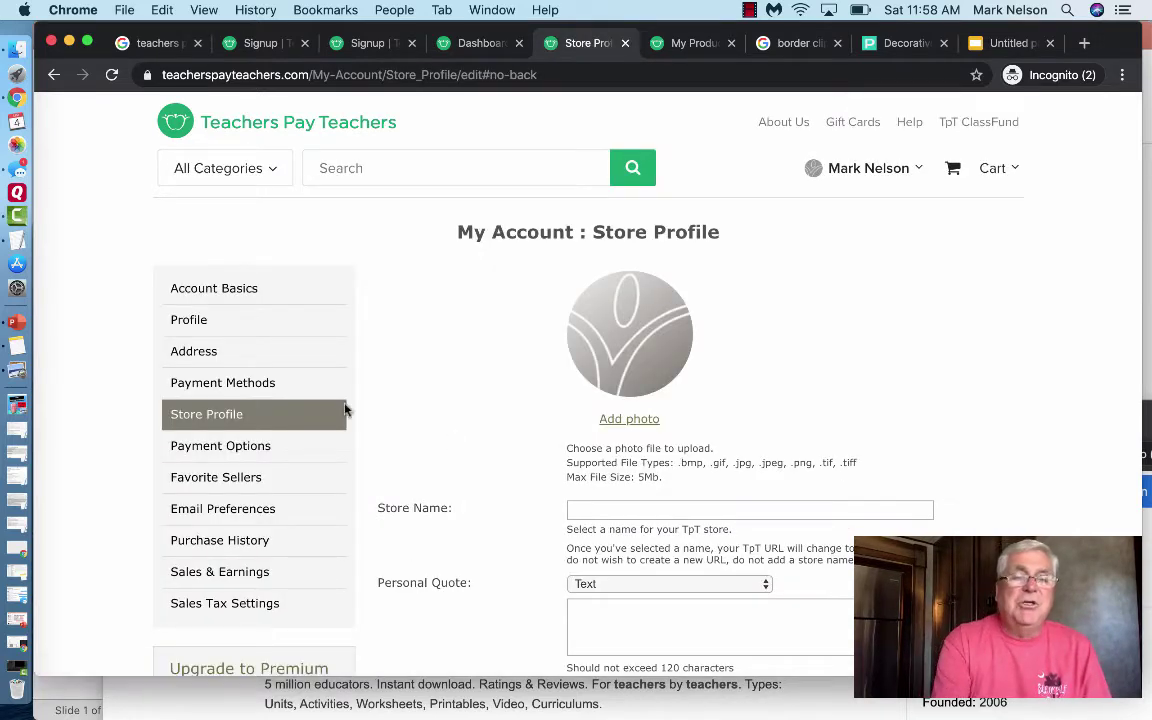
- Review the Profile settings page, then the Address settings page
left_click(188, 323)
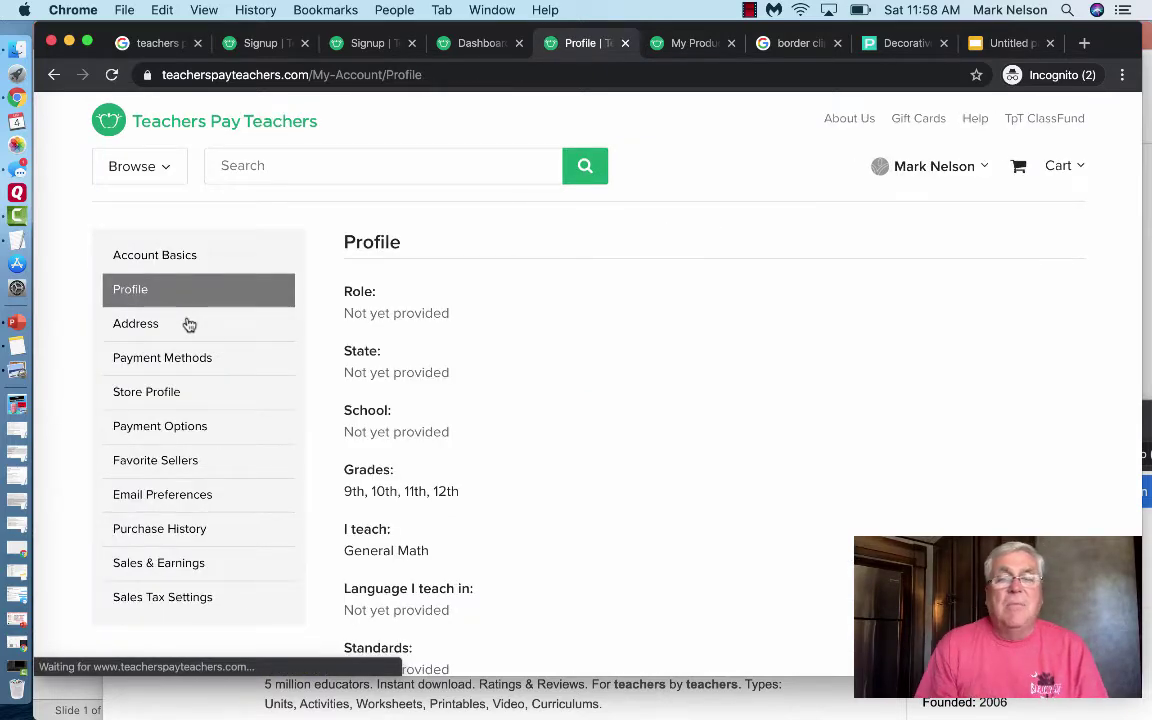
scroll(189, 325, "down", 3)
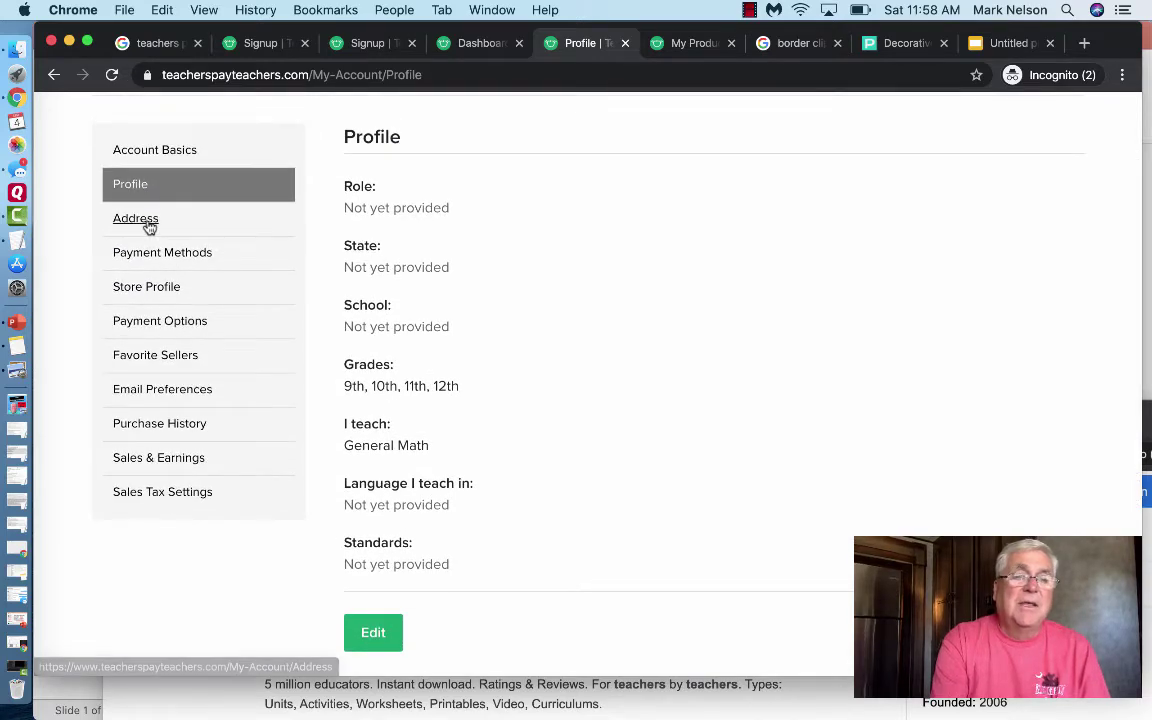
left_click(146, 222)
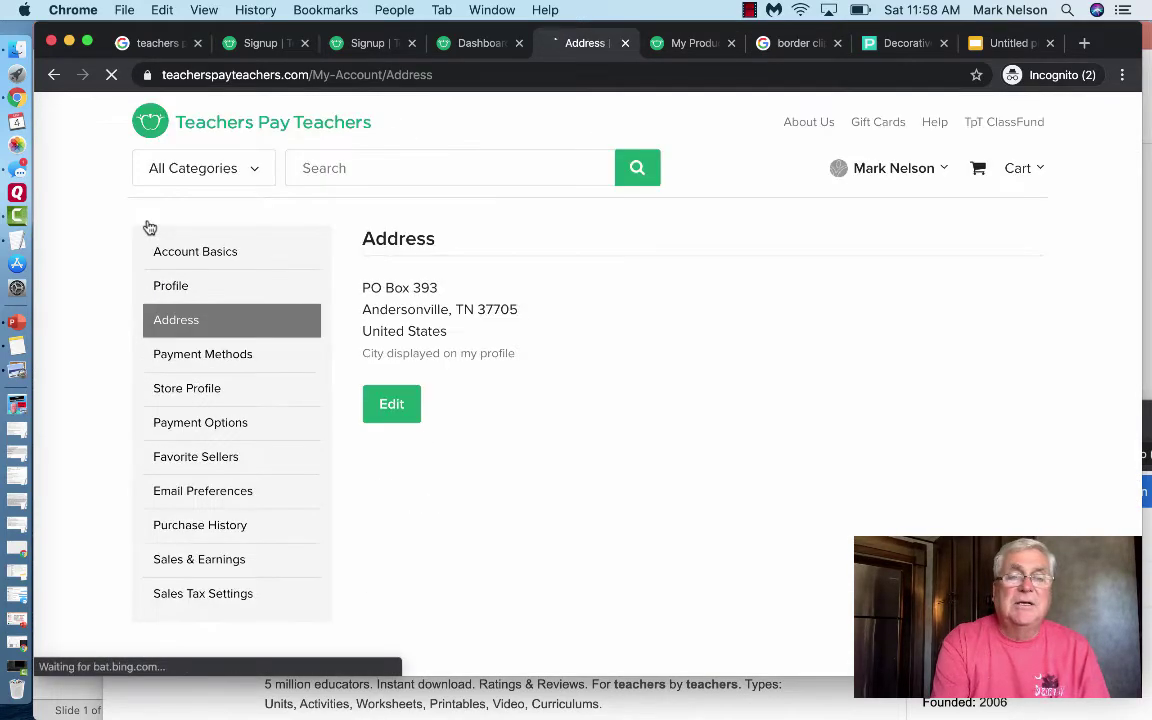
- Look through the Store Profile page with blank Store Name and Best Seller product order
left_click(193, 393)
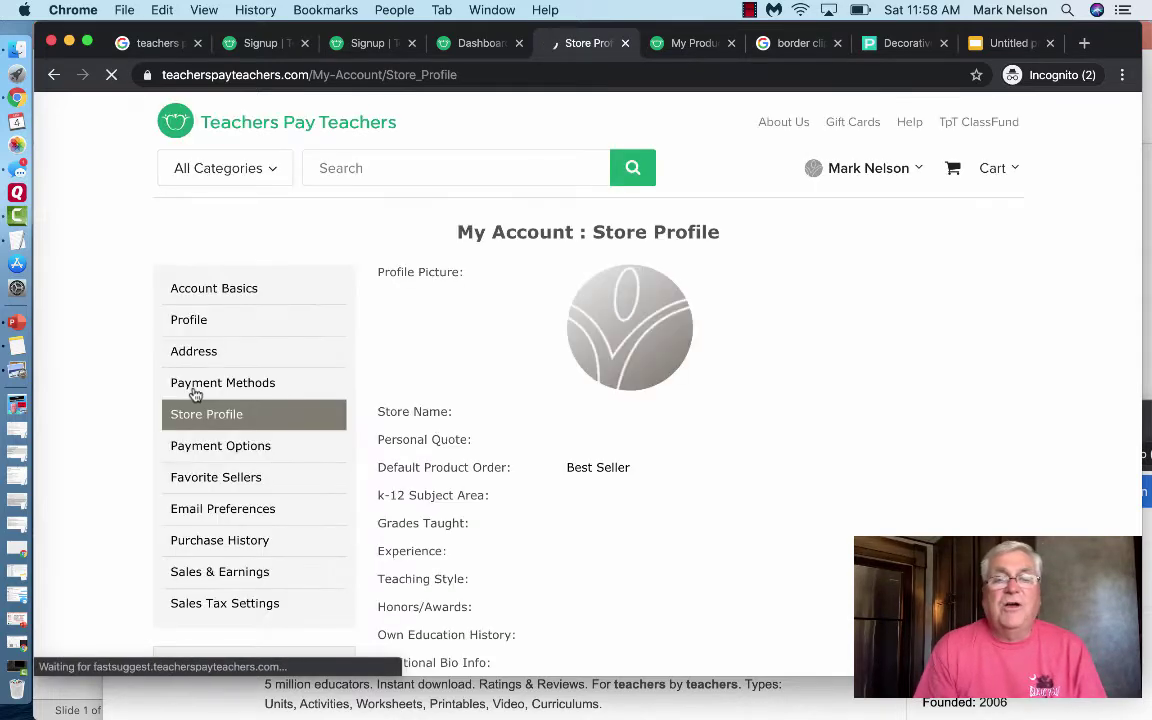
scroll(515, 324, "down", 3)
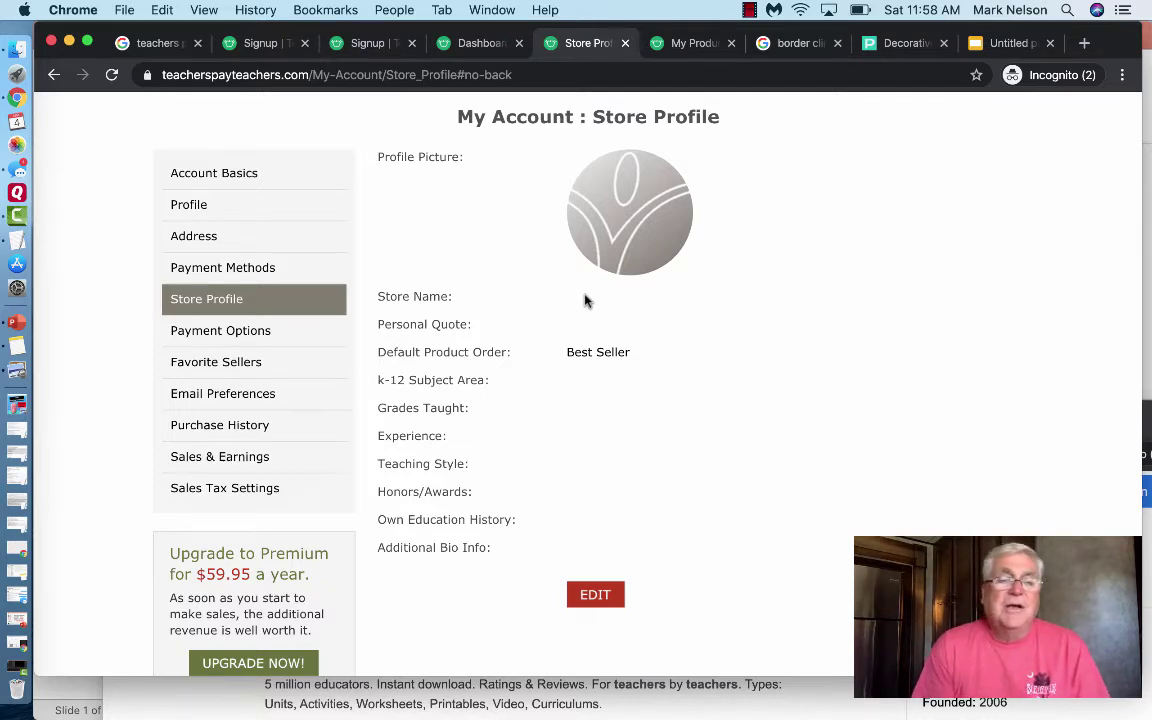
scroll(540, 314, "down", 3)
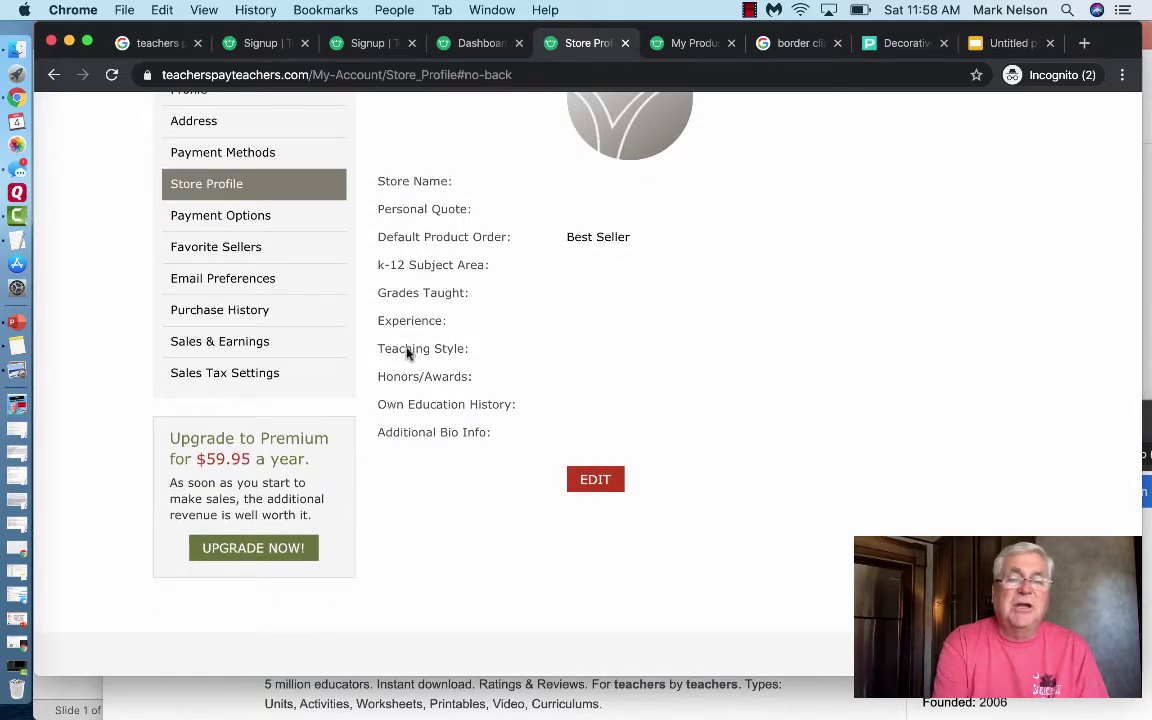
scroll(430, 397, "up", 1)
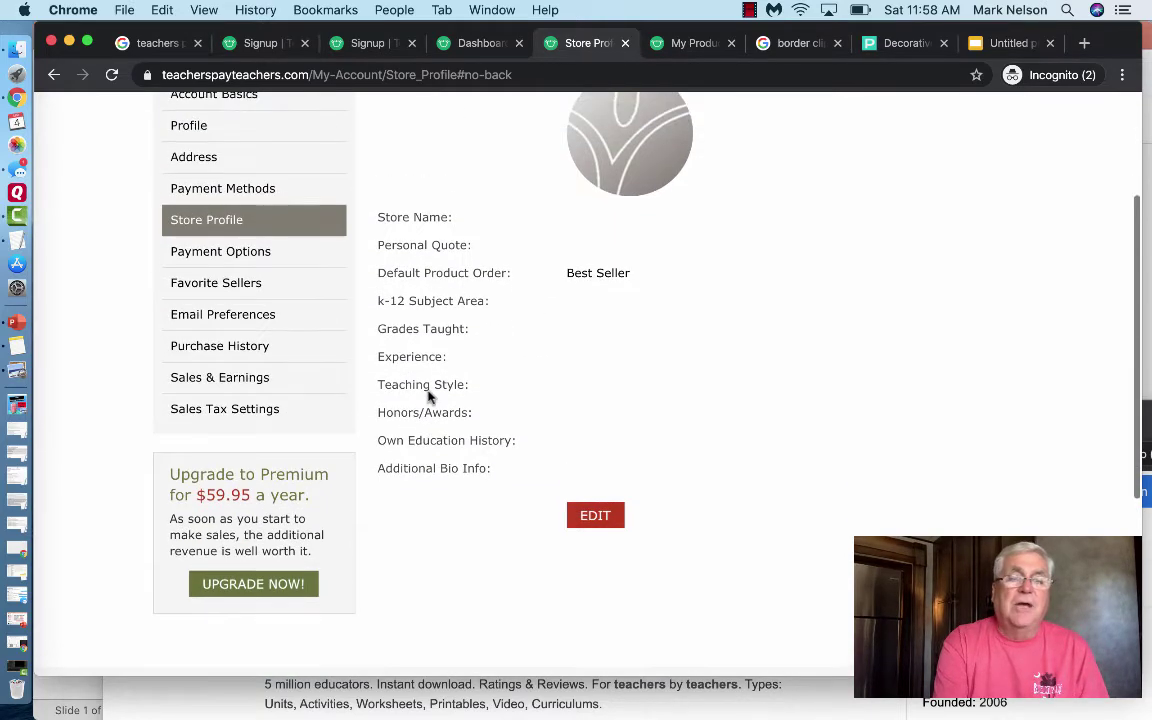
scroll(429, 393, "down", 1)
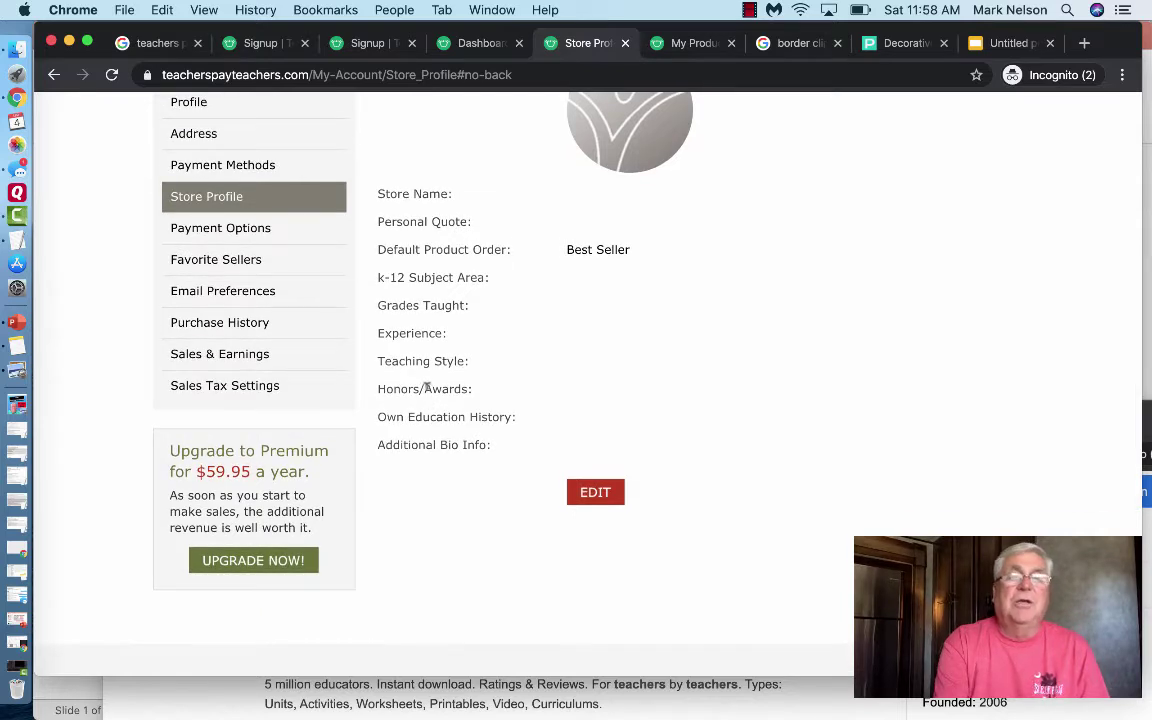
- Review the PayPal payout info under Payment Options, then view Account Basics
left_click(209, 236)
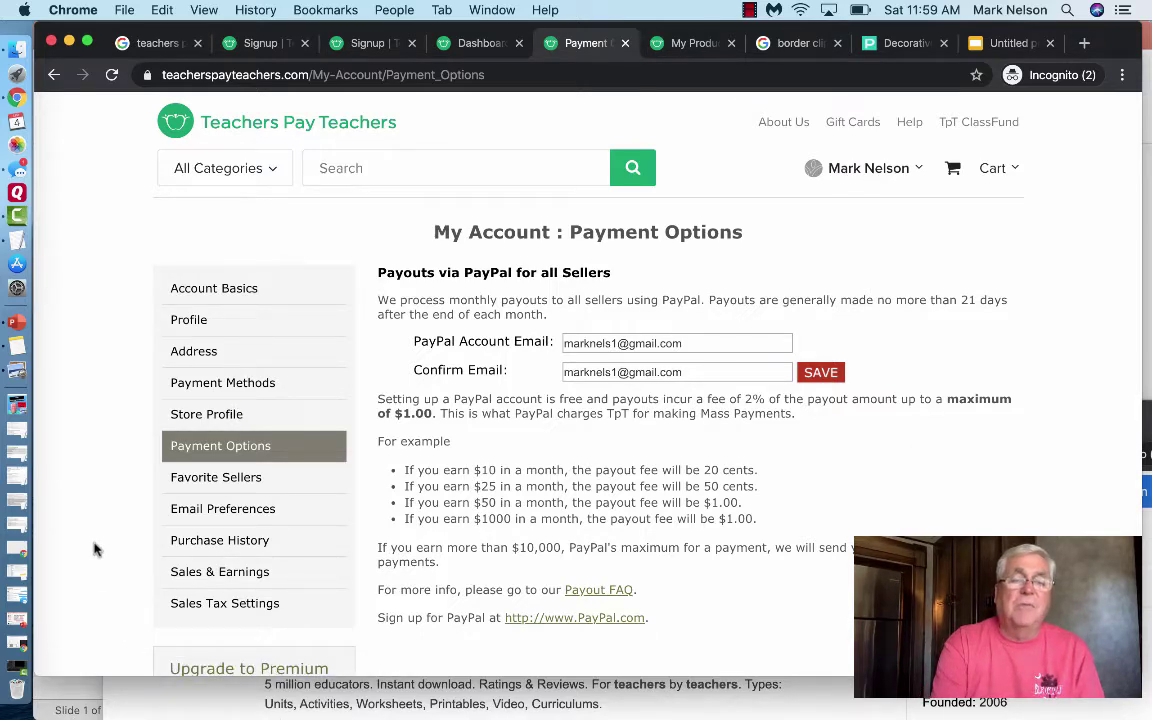
scroll(64, 519, "down", 3)
scroll(62, 520, "down", 2)
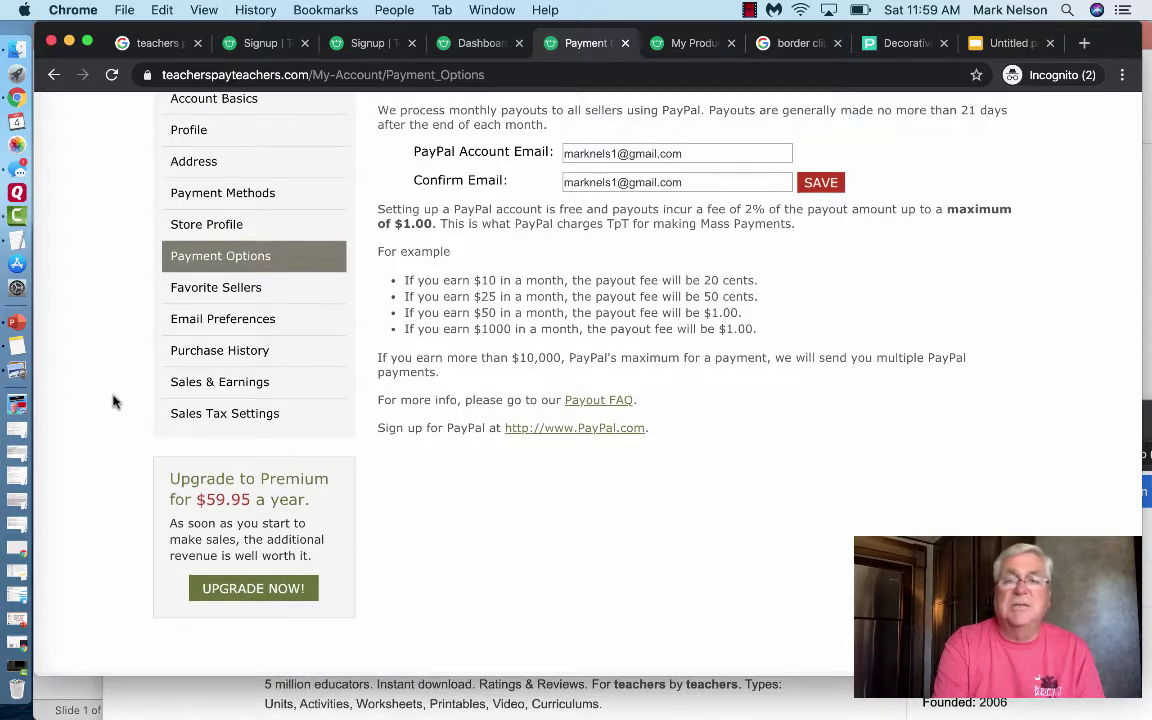
scroll(113, 401, "up", 5)
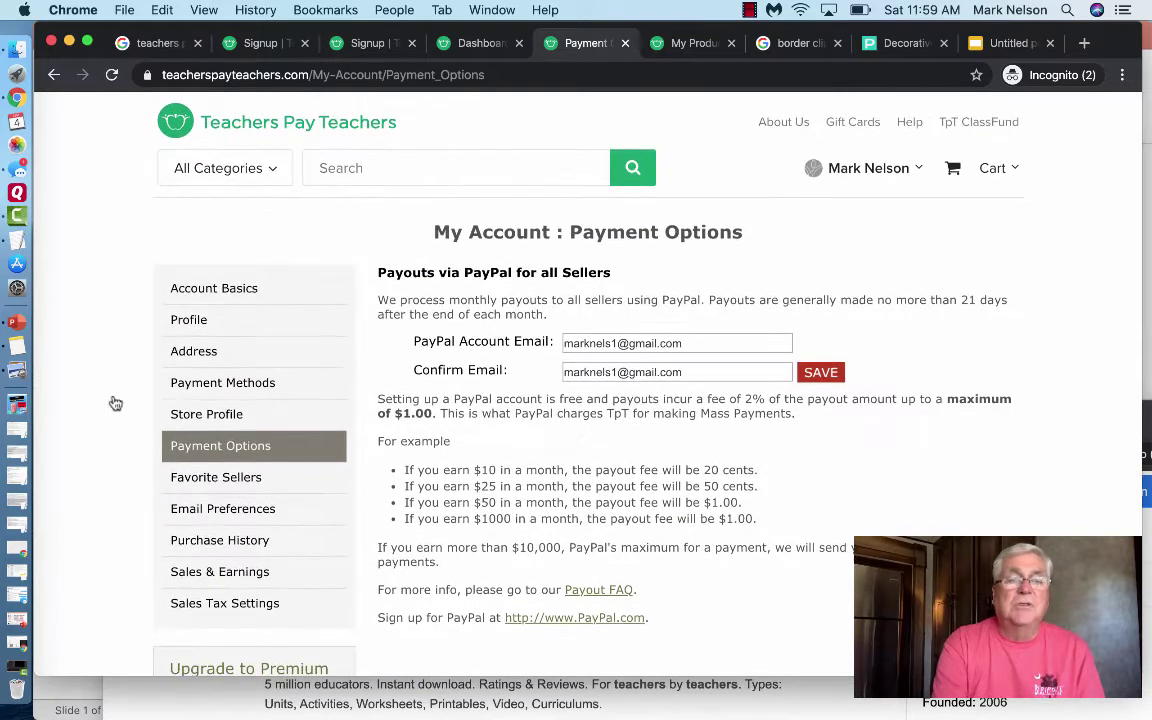
left_click(203, 293)
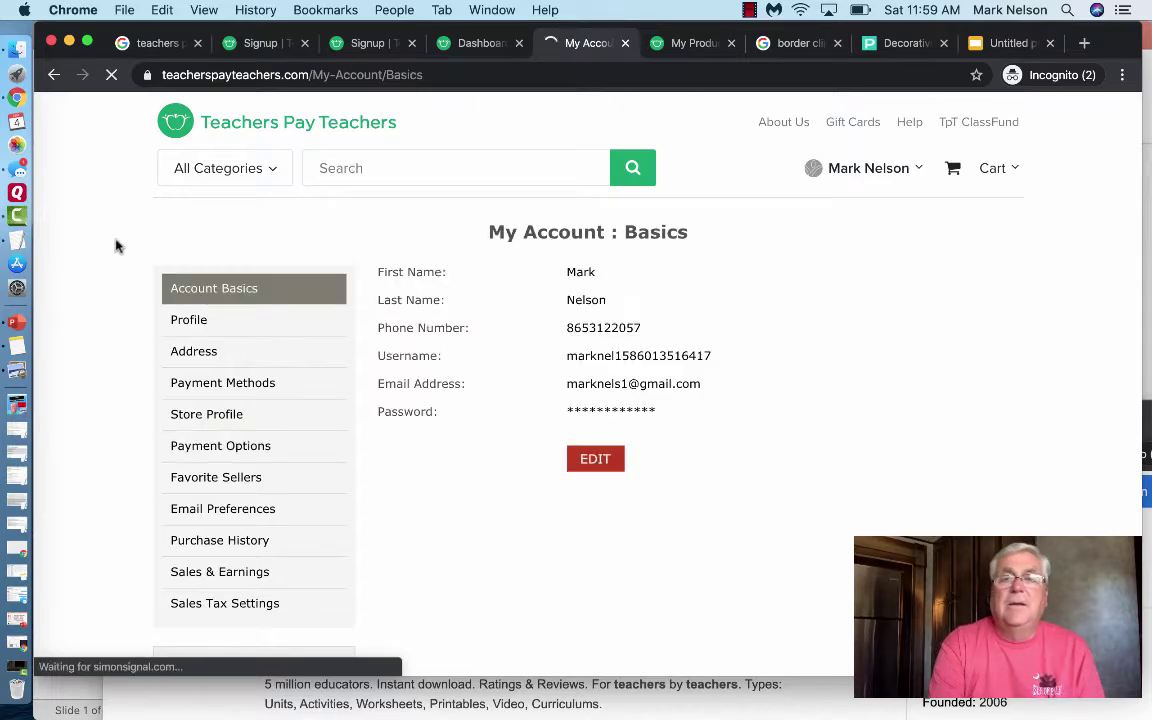
- Glance at the Dashboard, then scroll the Select a Product Type options like Digital Download and Bundle
left_click(700, 45)
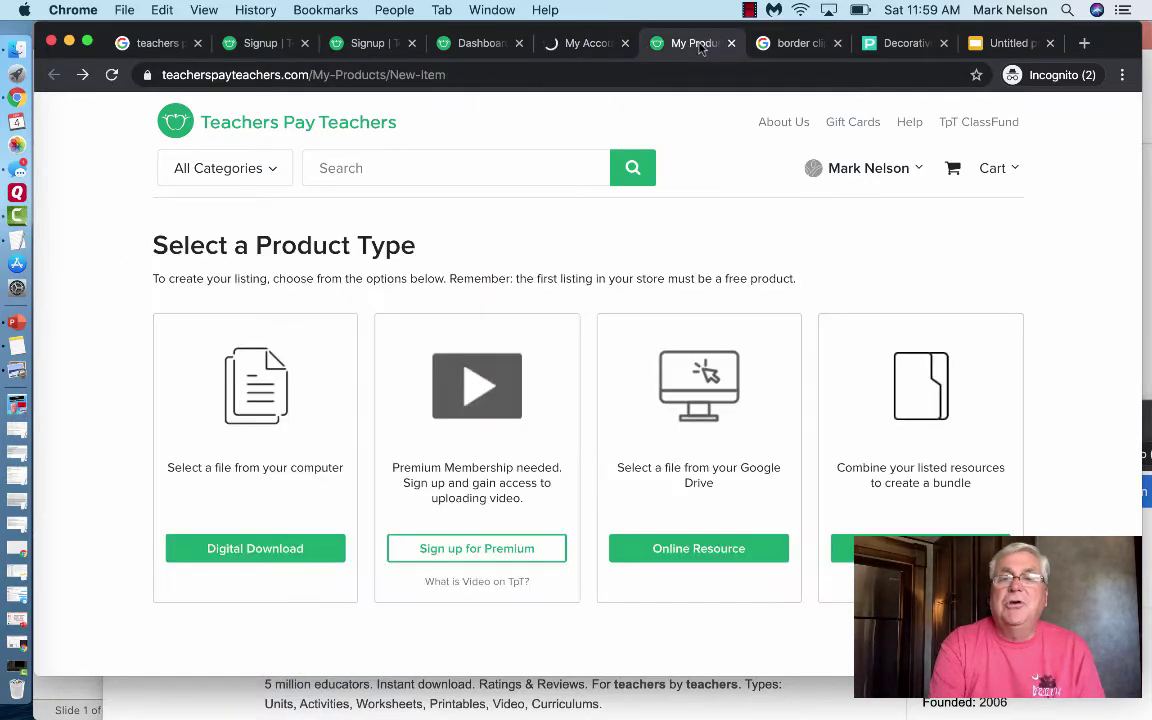
left_click(492, 46)
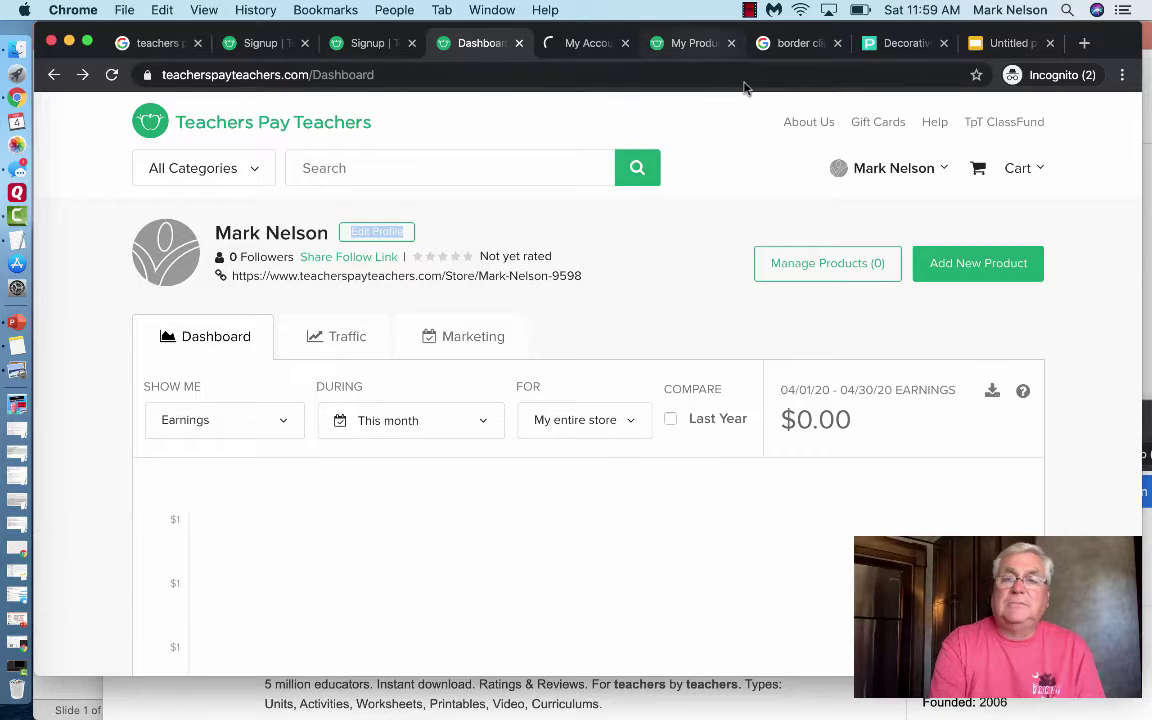
left_click(700, 44)
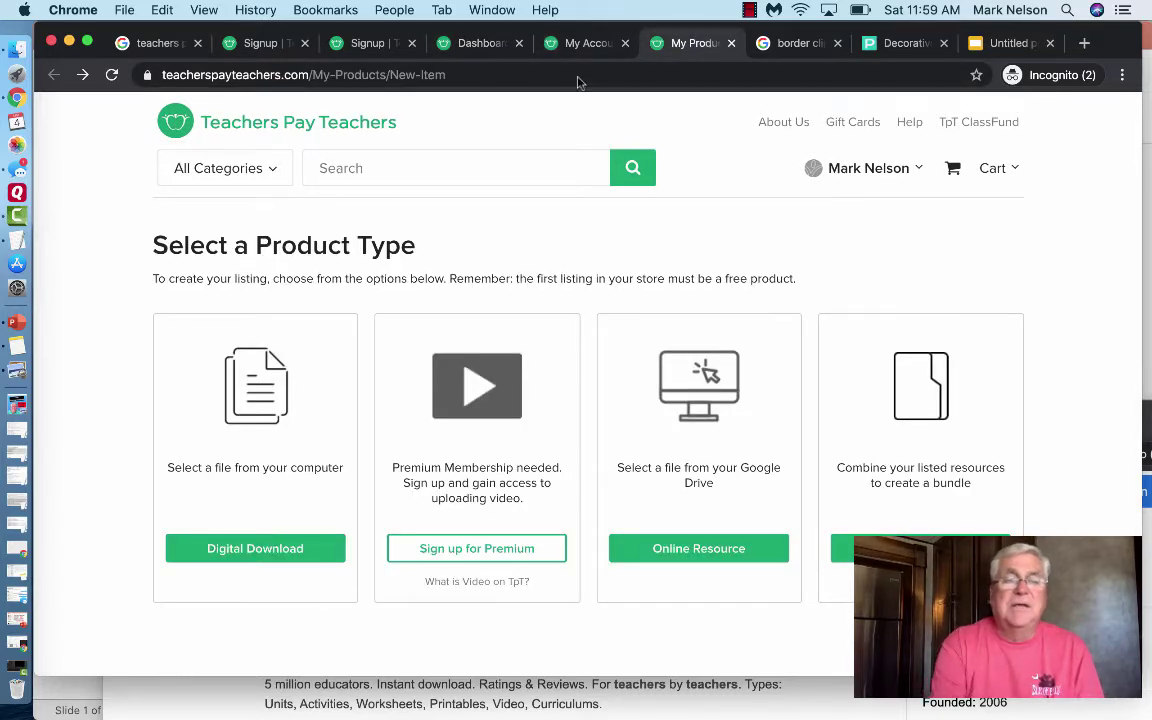
scroll(125, 306, "down", 1)
scroll(125, 306, "down", 5)
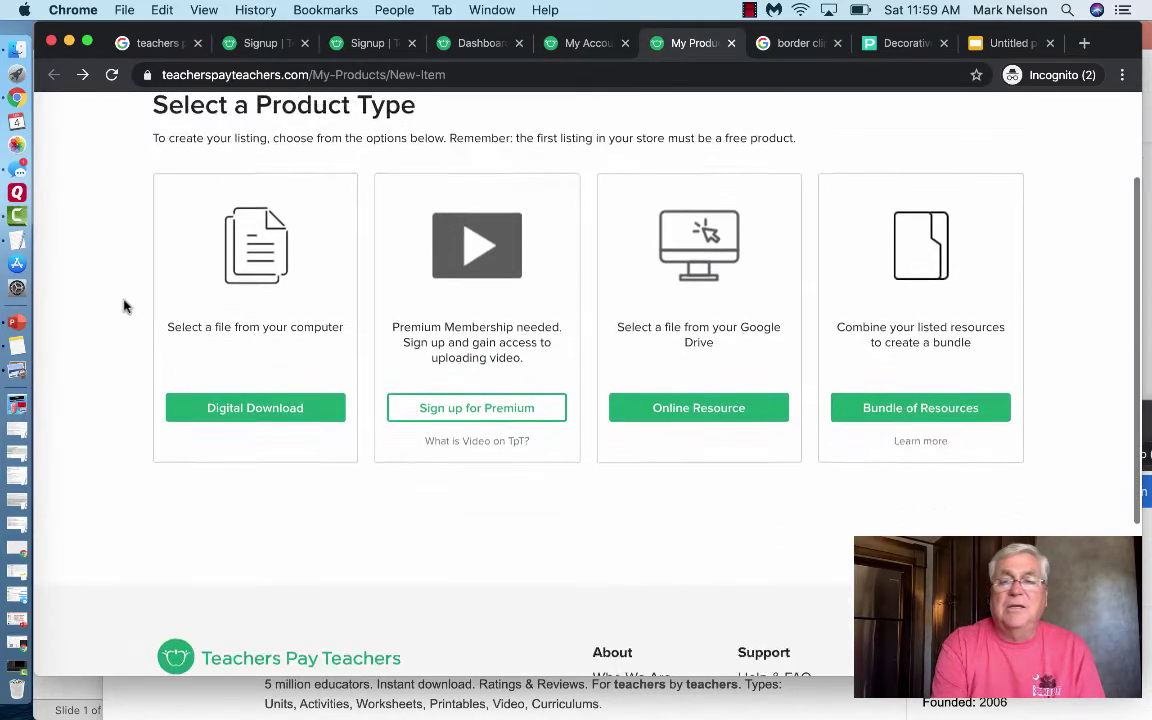
scroll(125, 306, "up", 6)
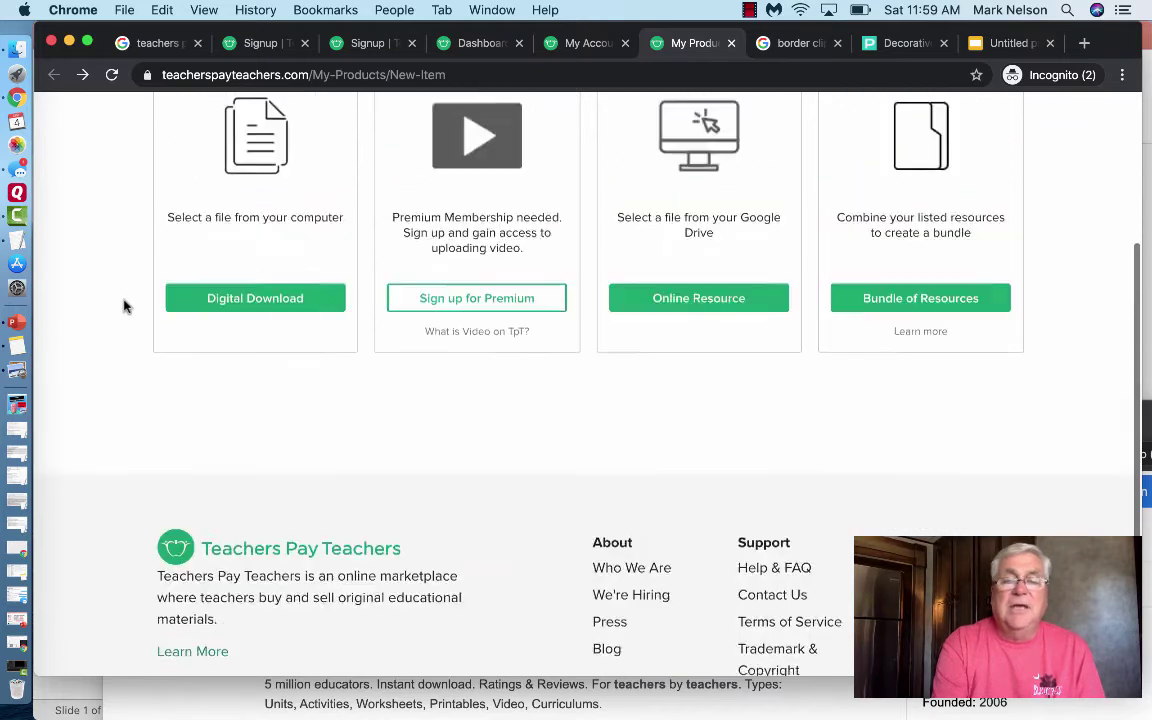
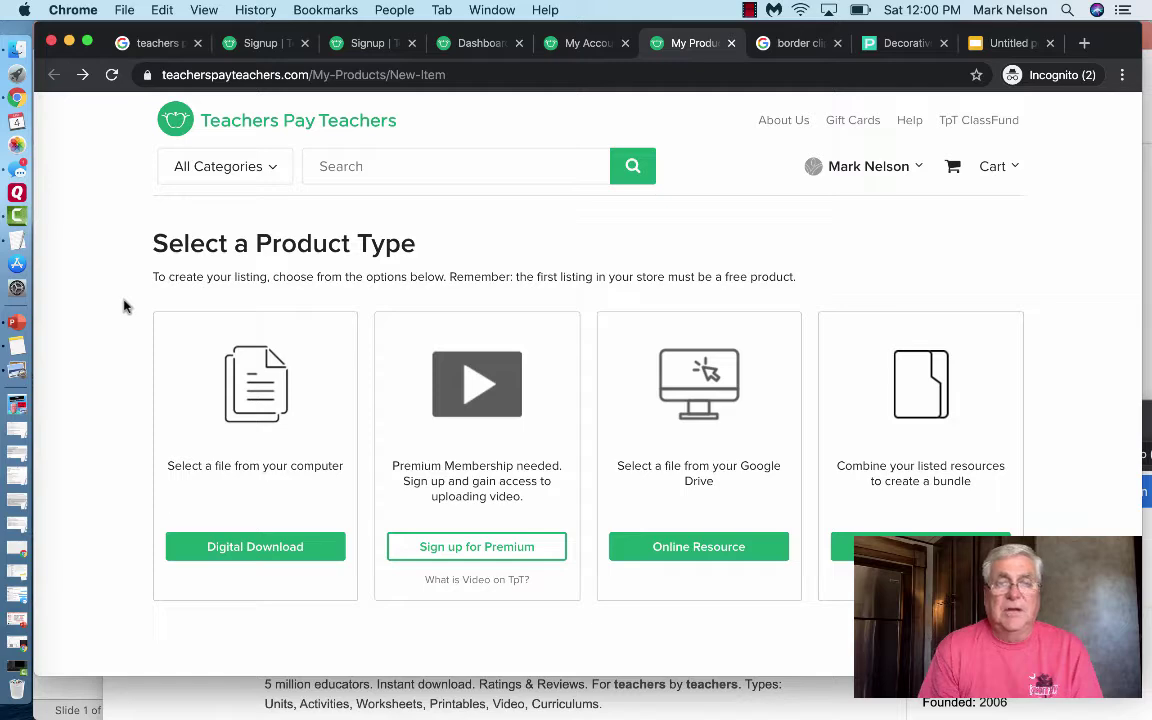
- Choose Digital Download as the product type on the Teachers Pay Teachers upload page
scroll(124, 306, "down", 3)
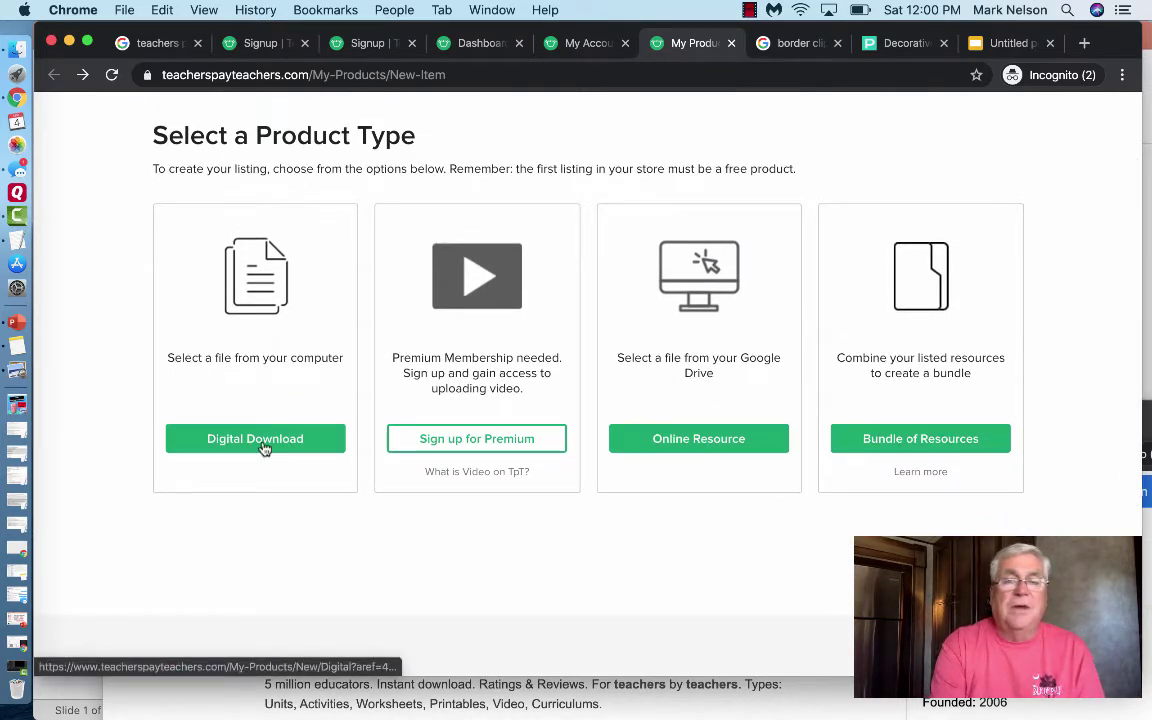
scroll(239, 347, "down", 3)
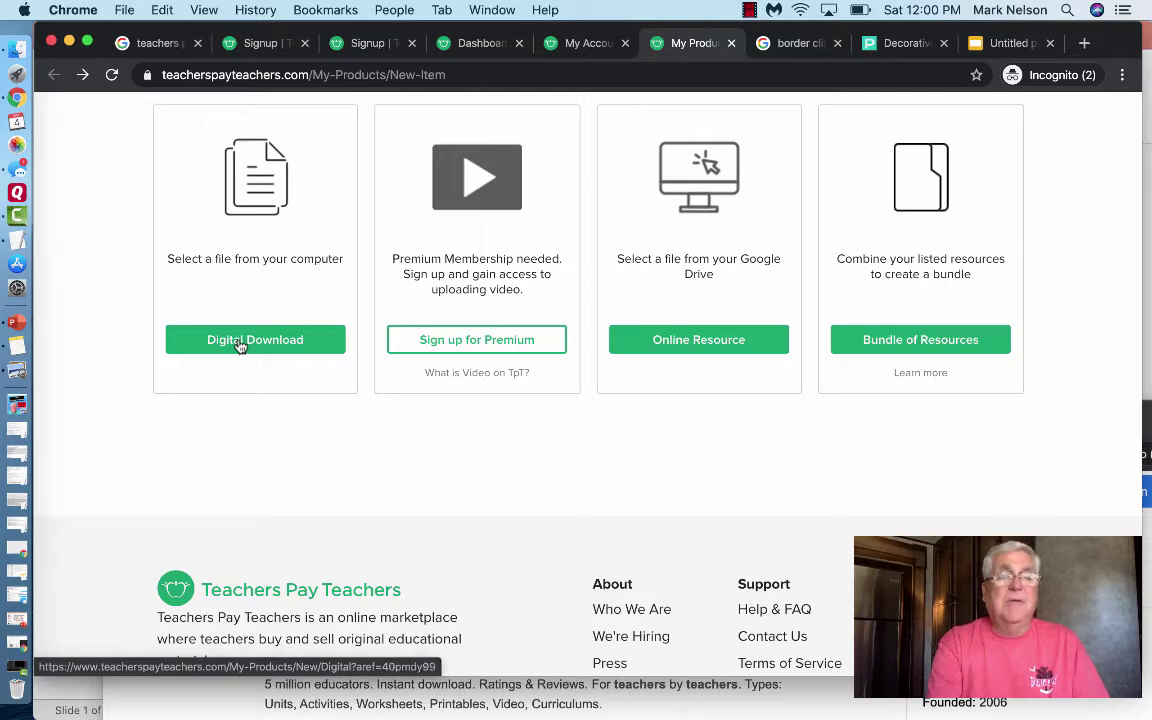
left_click(240, 342)
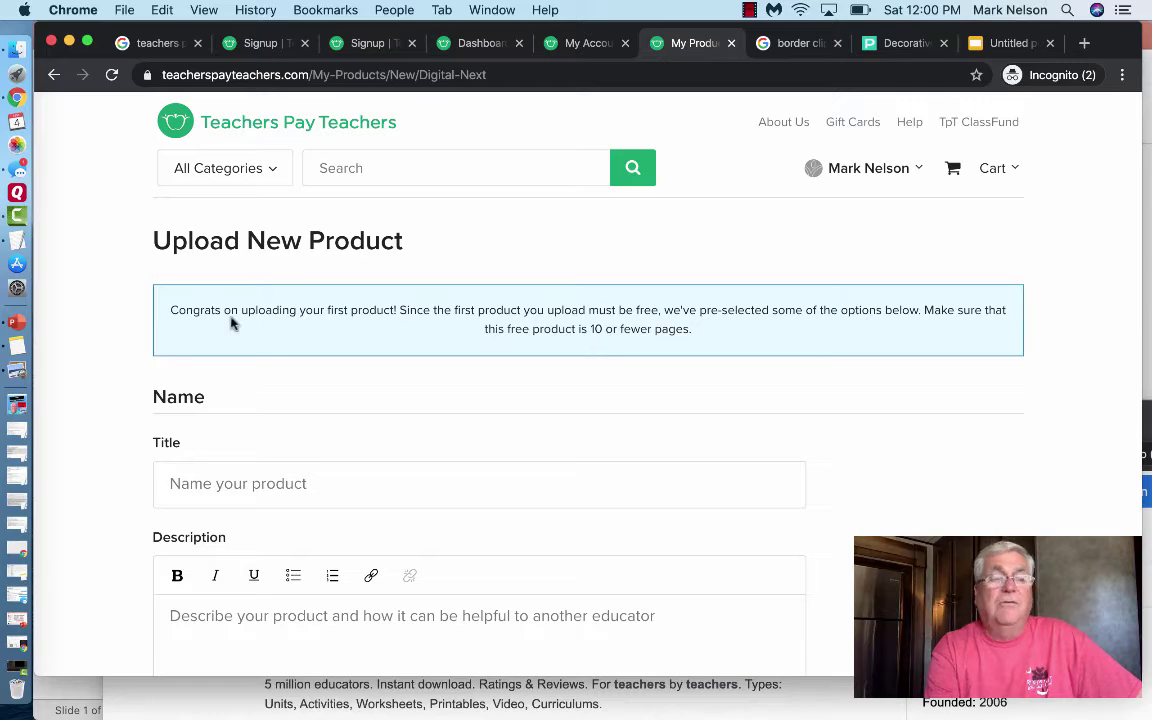
scroll(126, 321, "down", 2)
scroll(126, 321, "down", 2)
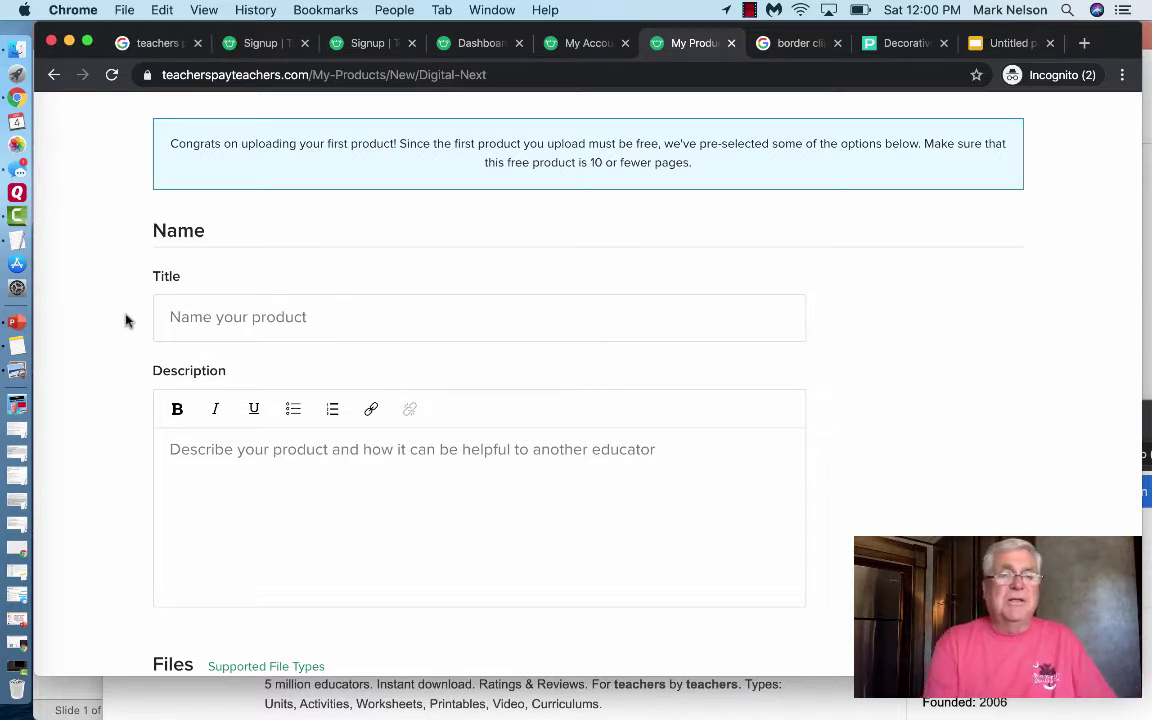
left_click(188, 308)
left_click(73, 300)
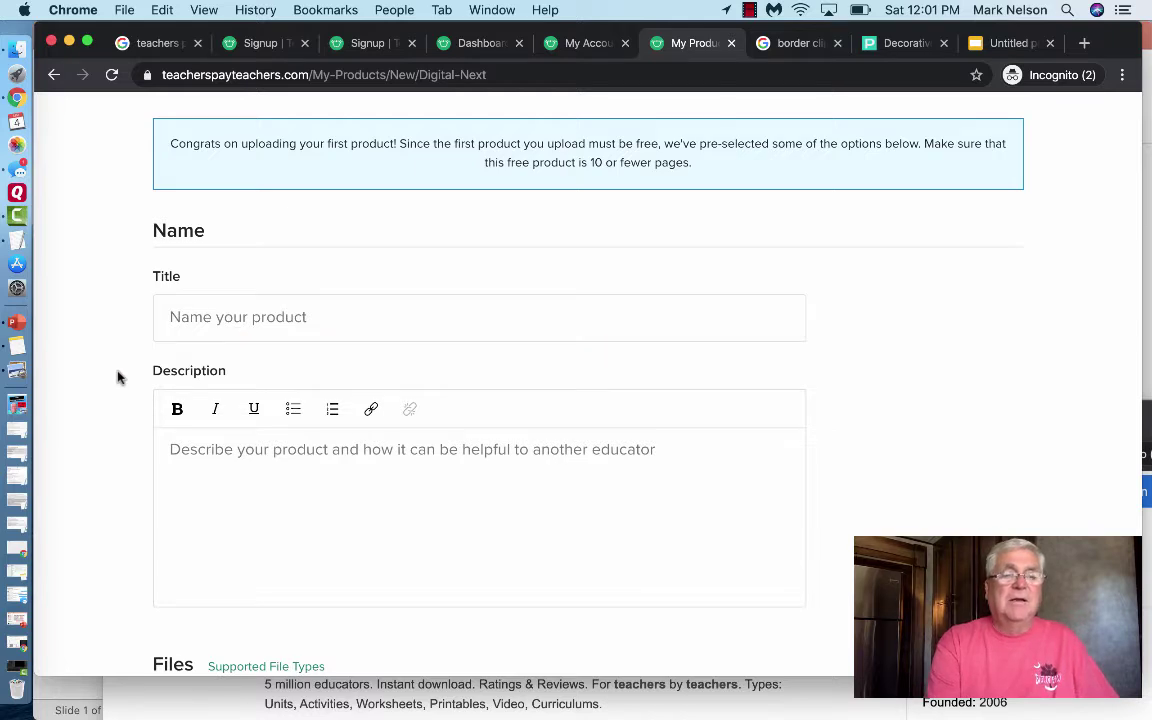
scroll(116, 378, "down", 3)
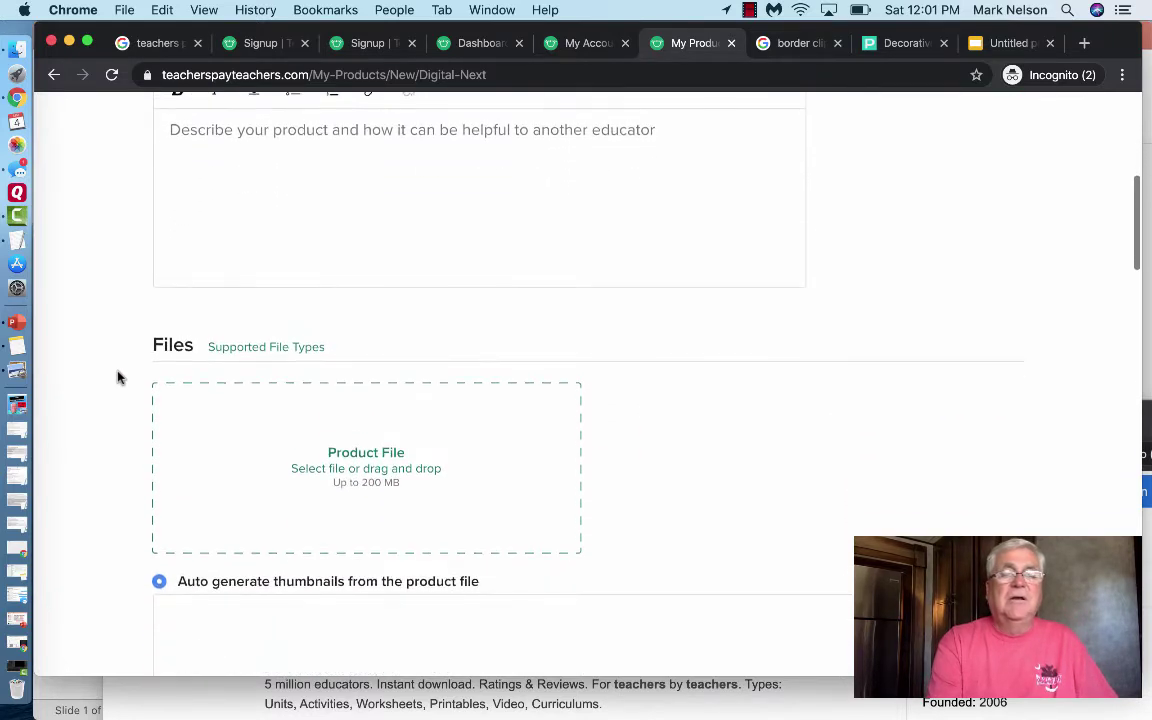
left_click(151, 237)
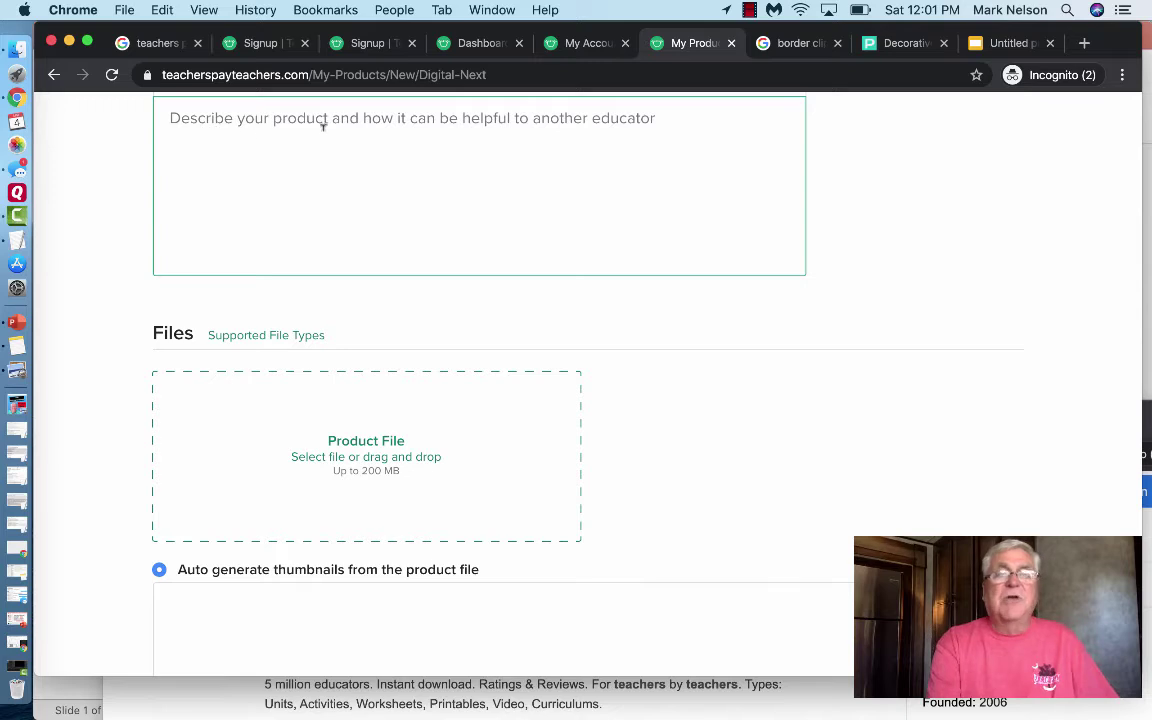
left_click(137, 206)
left_click(244, 178)
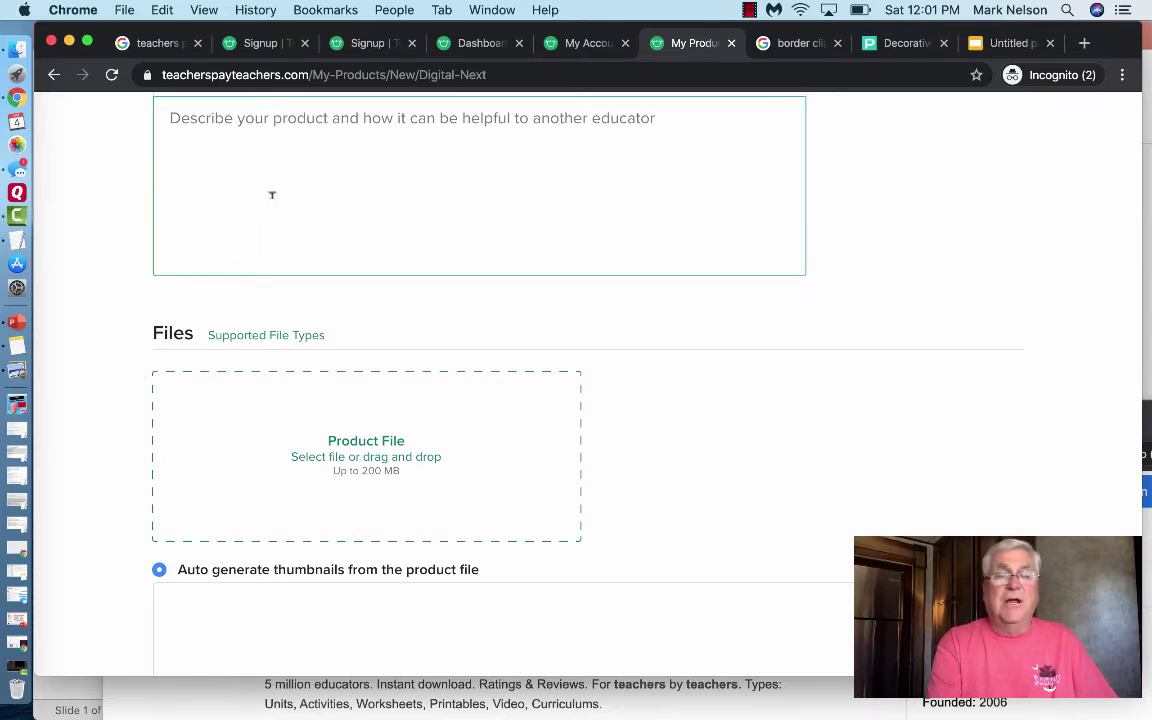
left_click(126, 255)
scroll(121, 314, "down", 5)
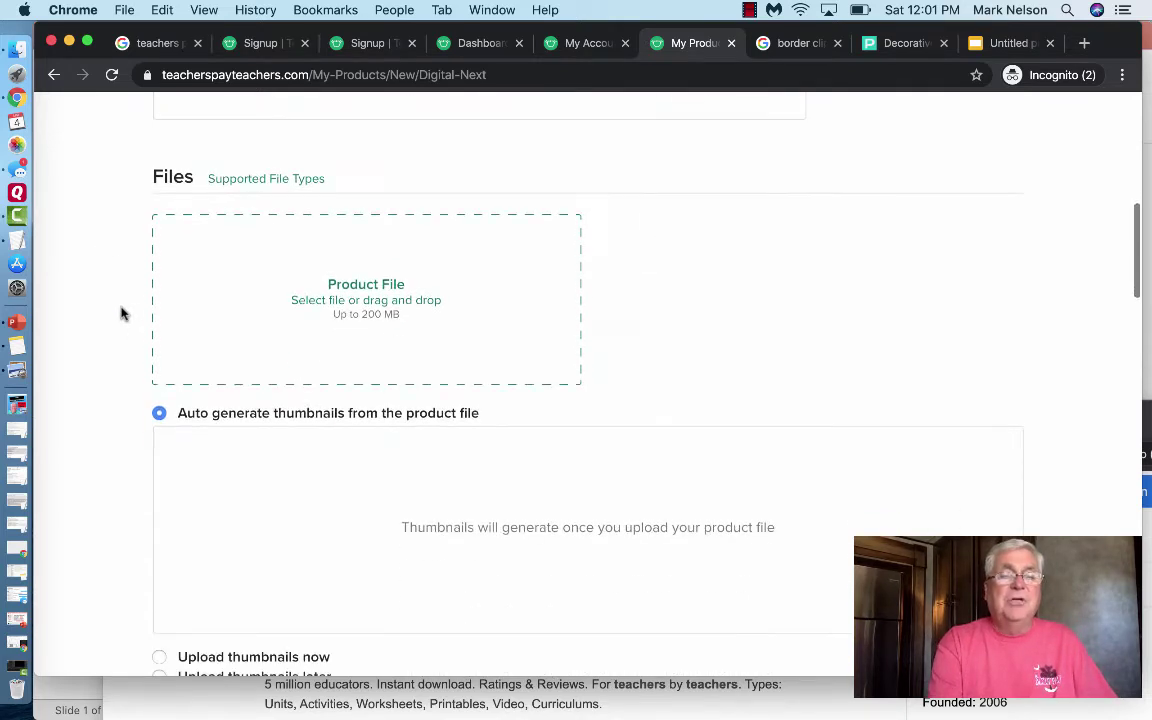
scroll(121, 314, "down", 1)
scroll(121, 314, "up", 1)
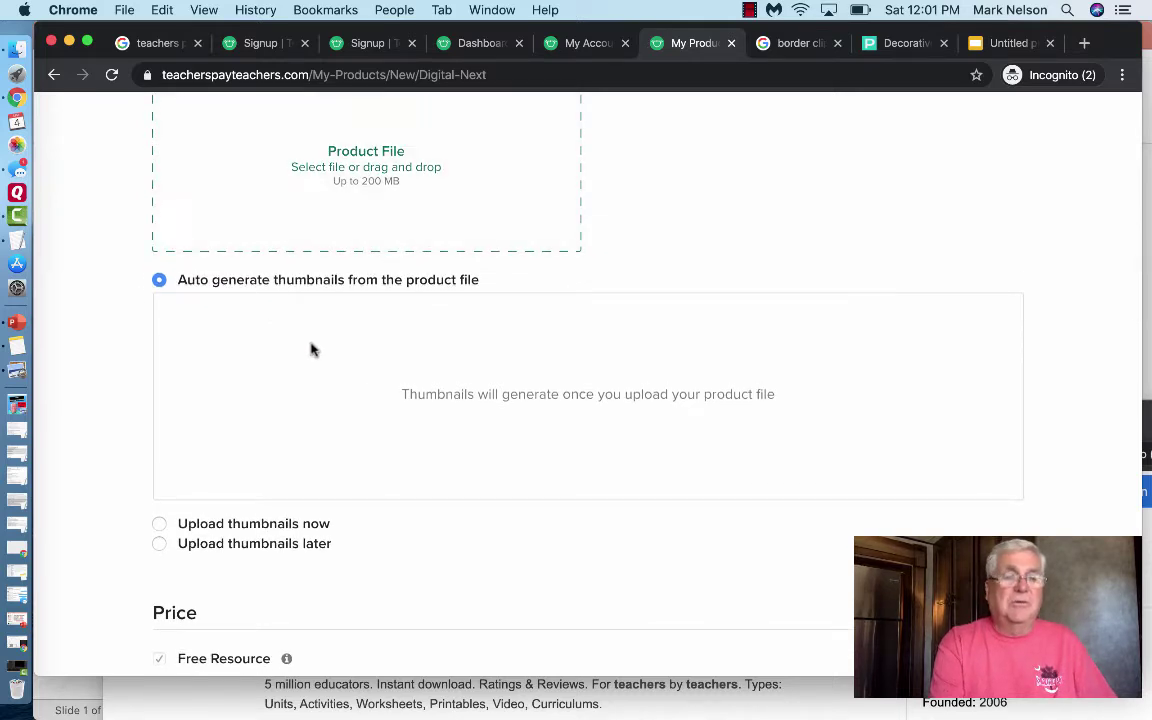
scroll(313, 353, "down", 1)
scroll(311, 352, "down", 1)
scroll(311, 352, "up", 2)
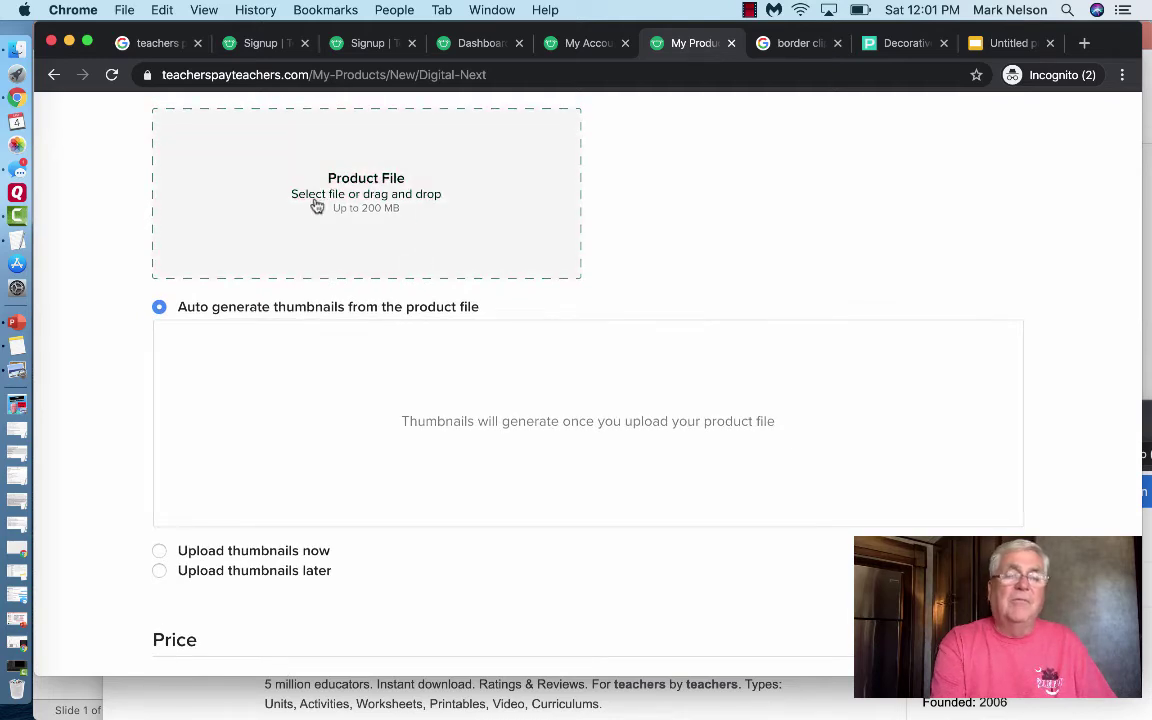
scroll(330, 368, "down", 4)
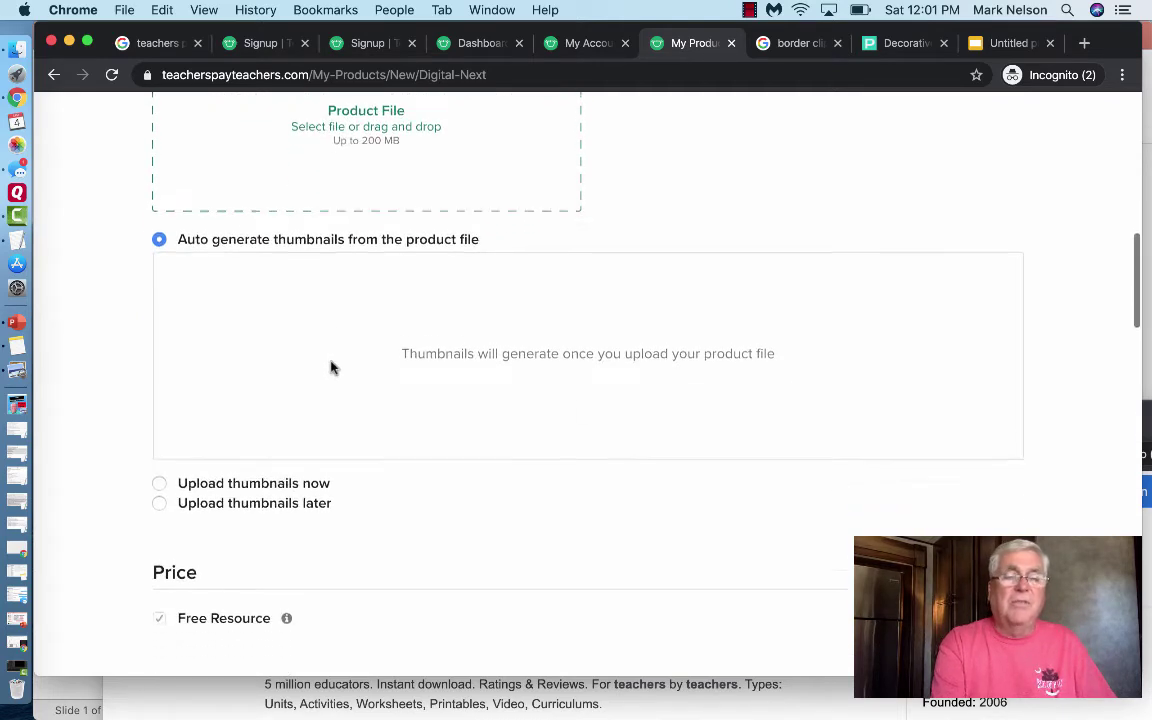
scroll(330, 368, "down", 1)
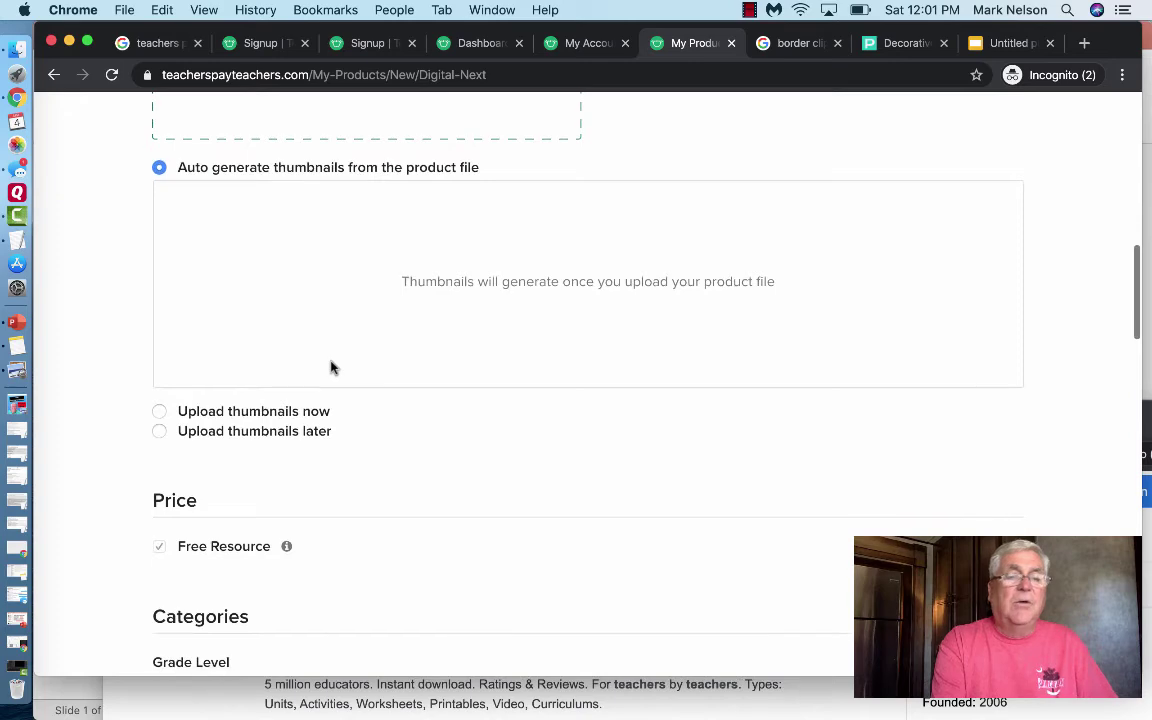
scroll(97, 414, "down", 8)
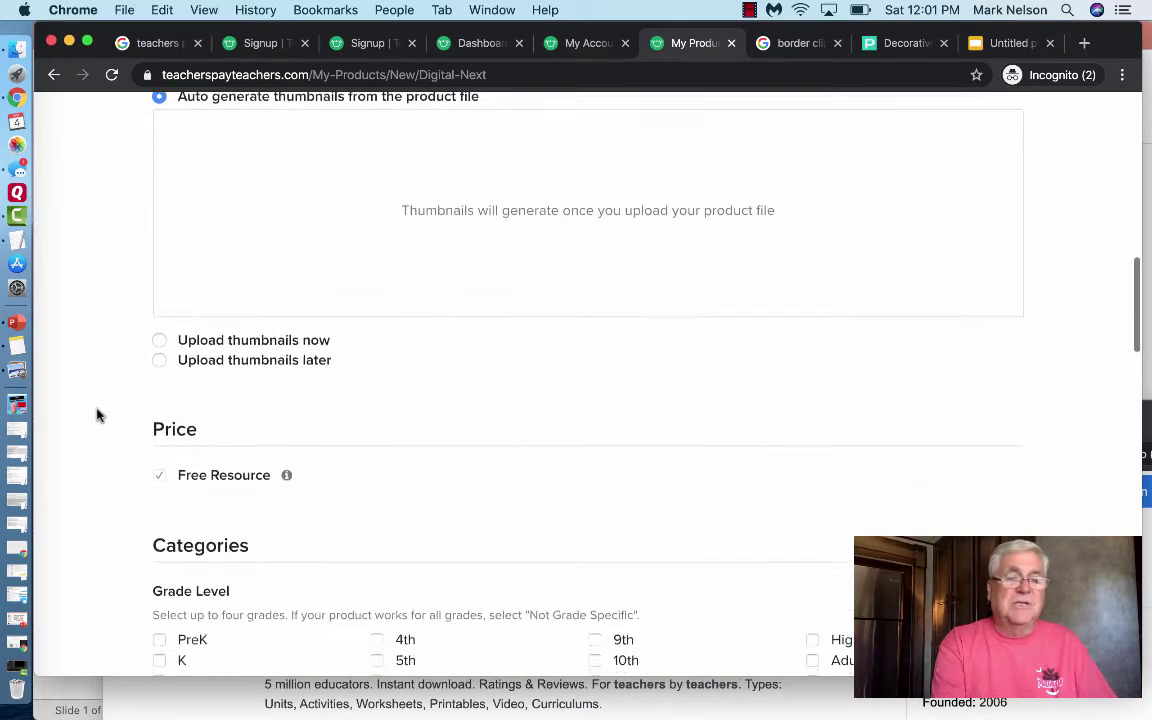
scroll(97, 414, "down", 4)
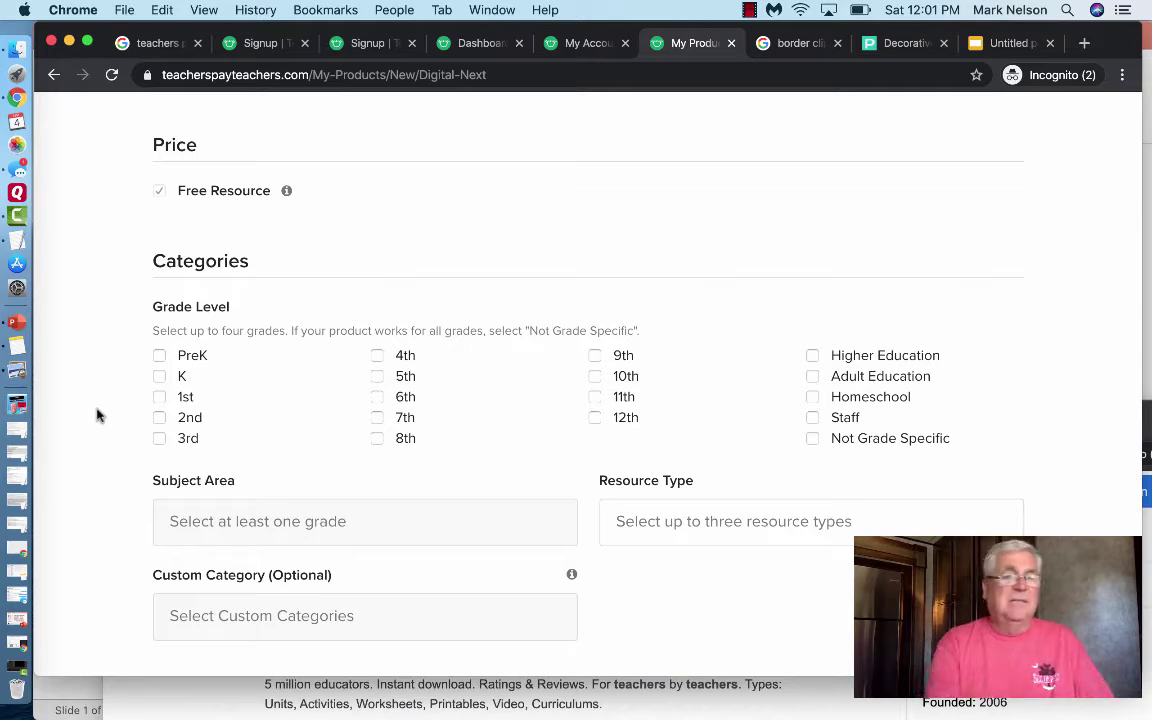
scroll(97, 414, "down", 8)
scroll(97, 414, "down", 4)
scroll(97, 414, "up", 20)
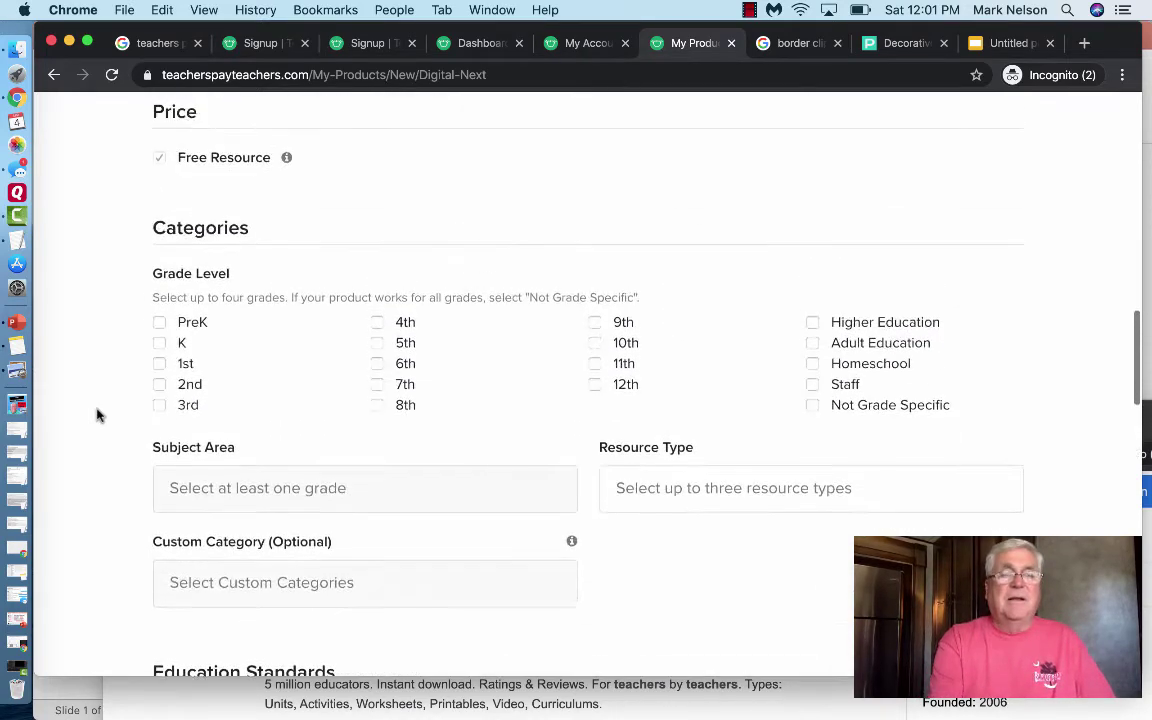
scroll(97, 414, "up", 20)
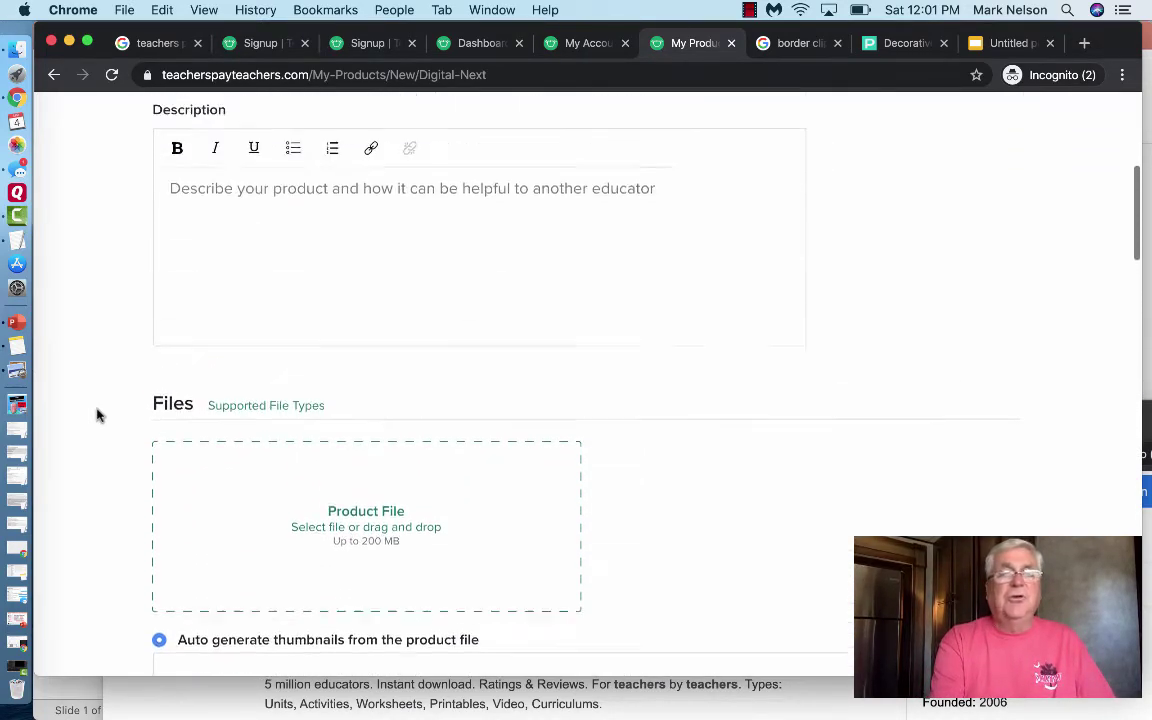
scroll(97, 414, "up", 2)
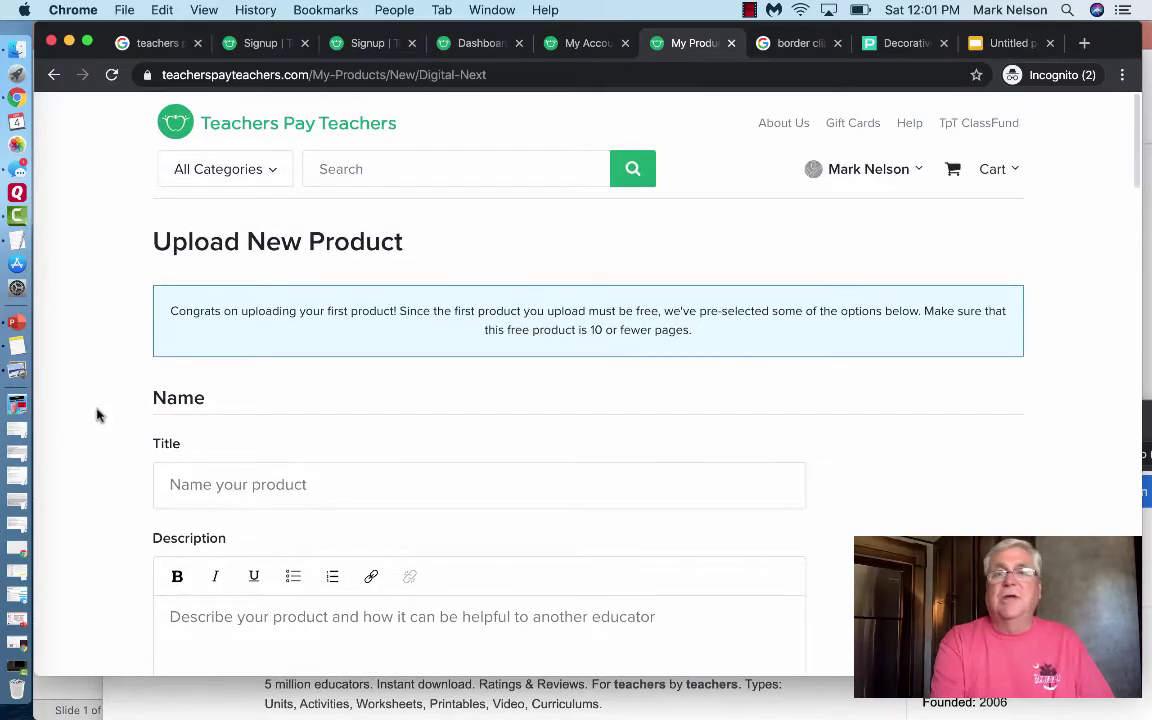
scroll(97, 414, "down", 1)
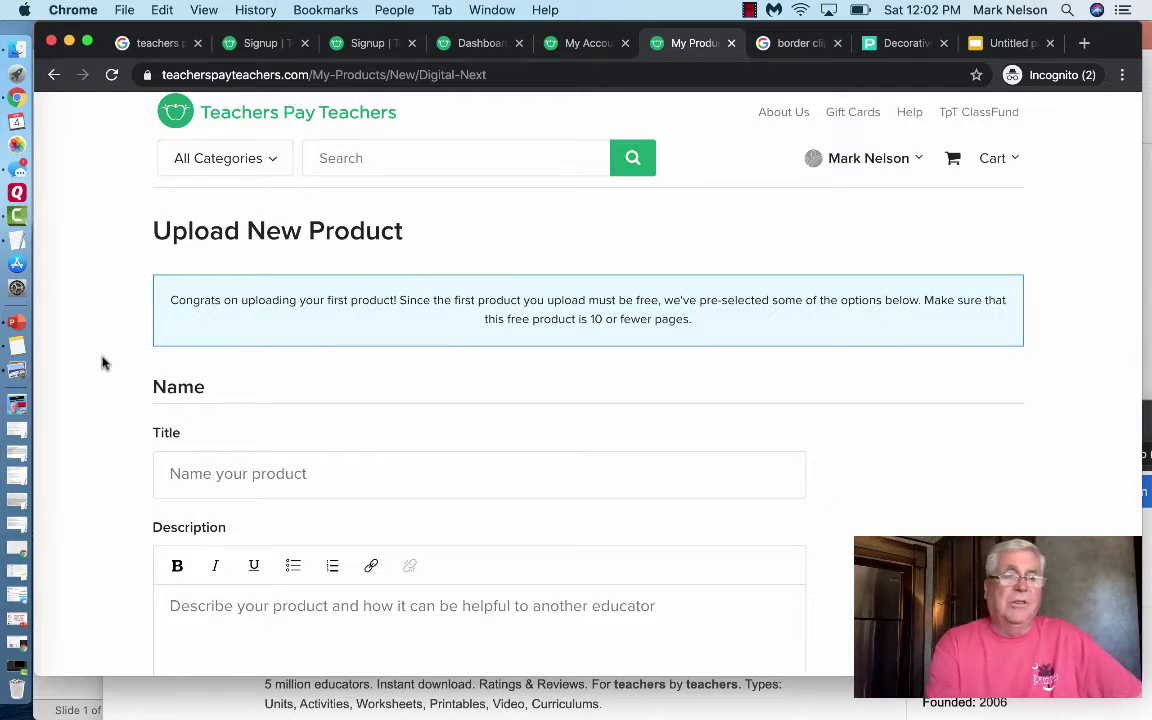
- Start a blank presentation with a portrait 8.5 x 11 in slide size, scaling content up
left_click(17, 325)
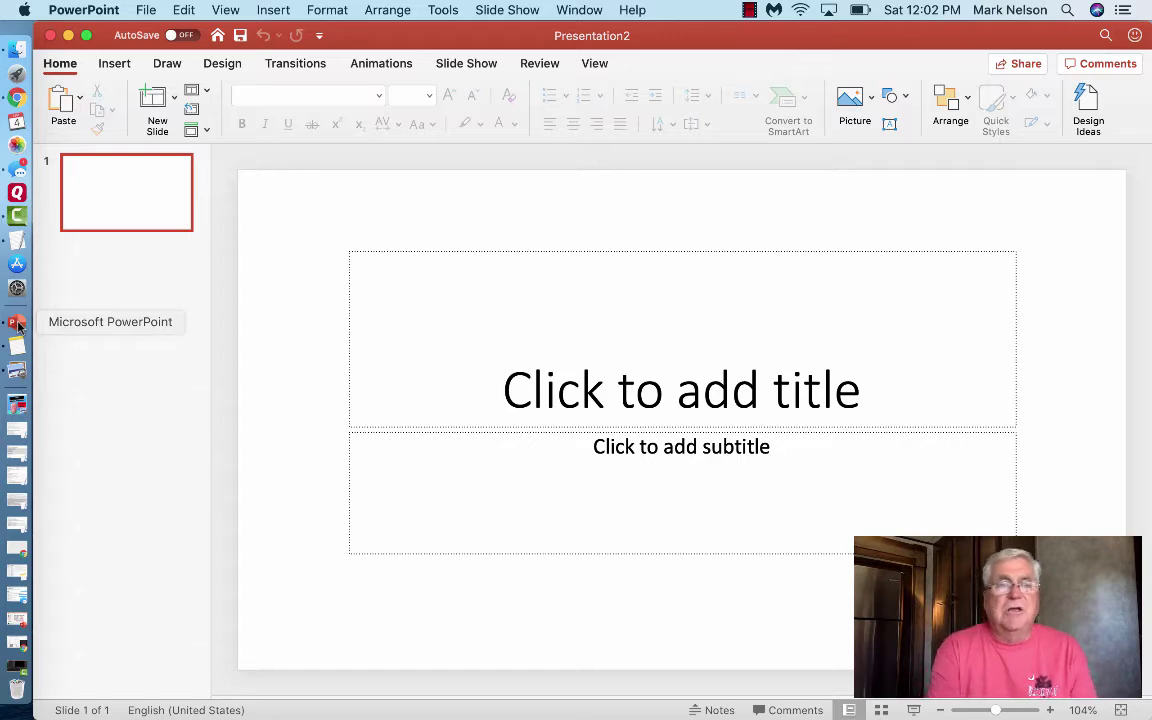
left_click(145, 12)
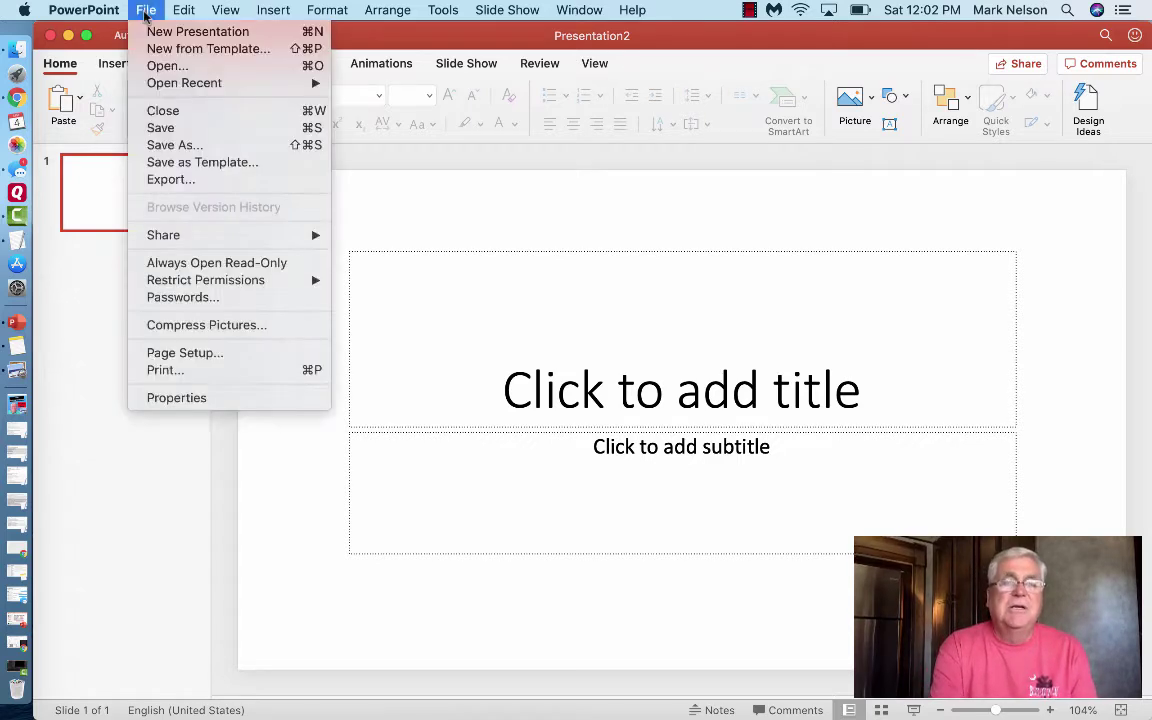
left_click(165, 353)
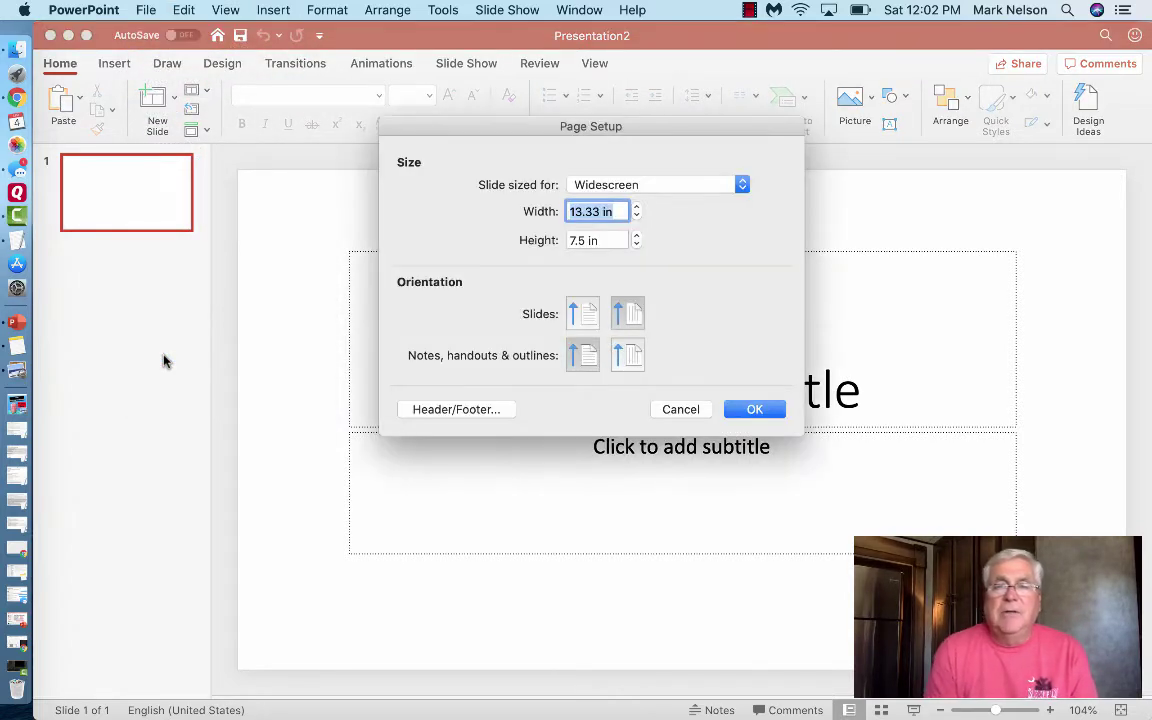
left_click(589, 319)
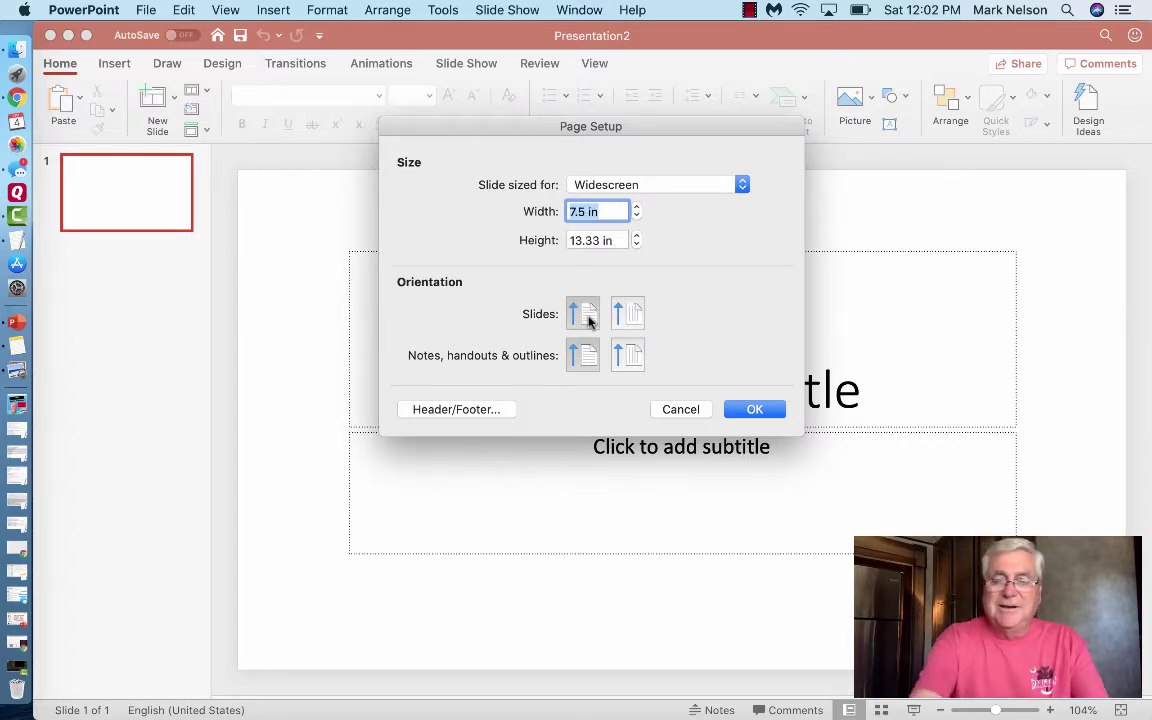
type("8.5")
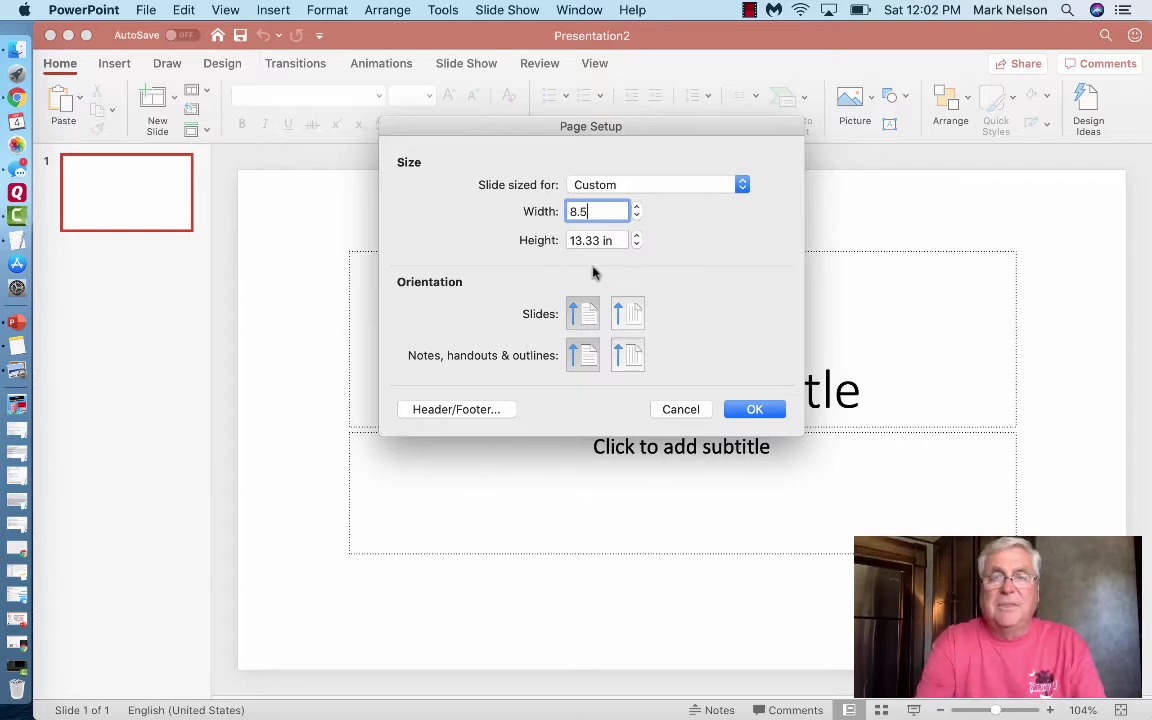
left_click(587, 240)
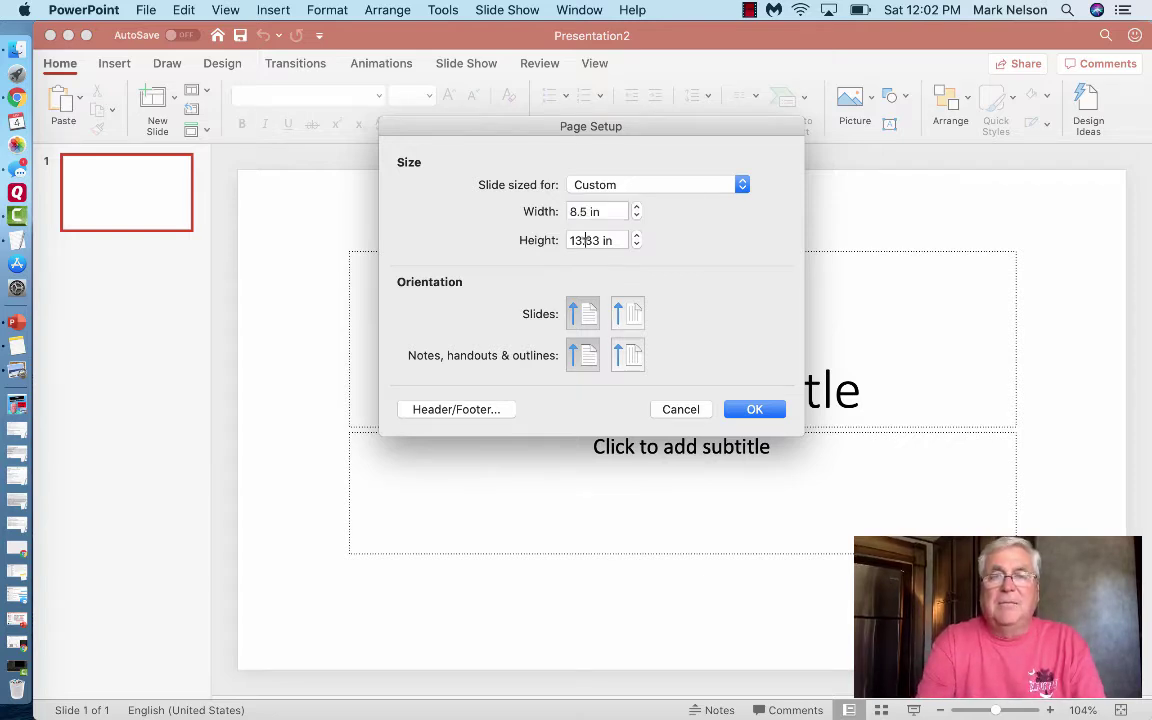
triple_click(588, 241)
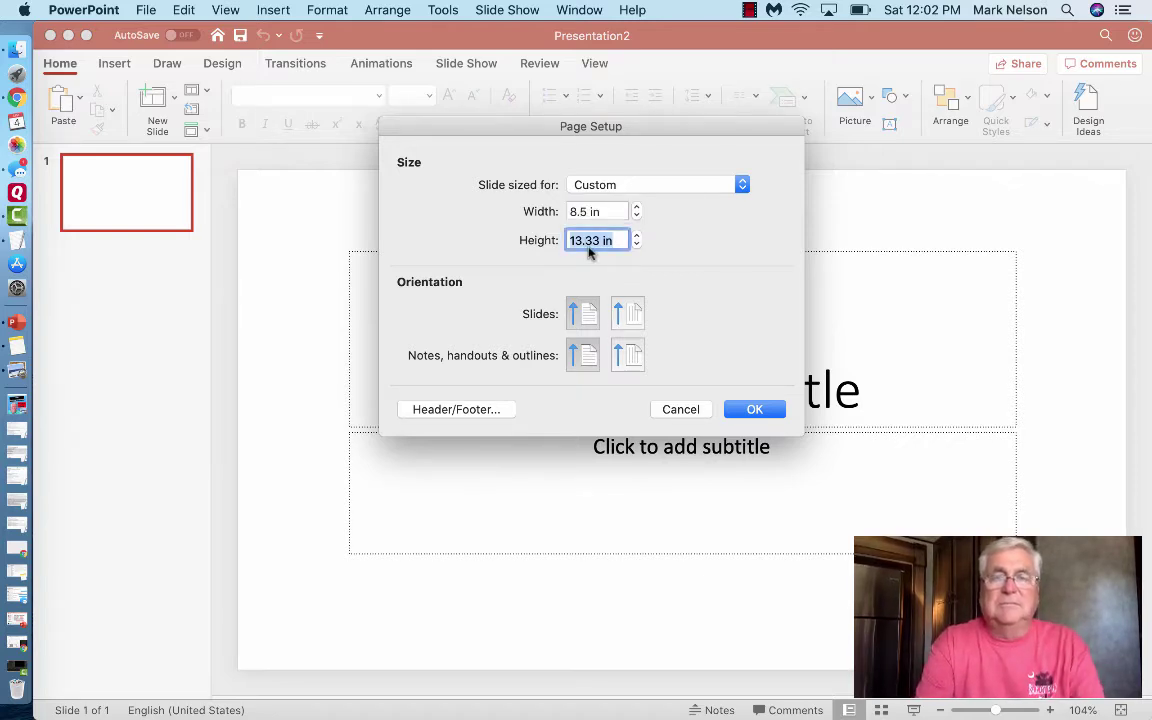
type("11")
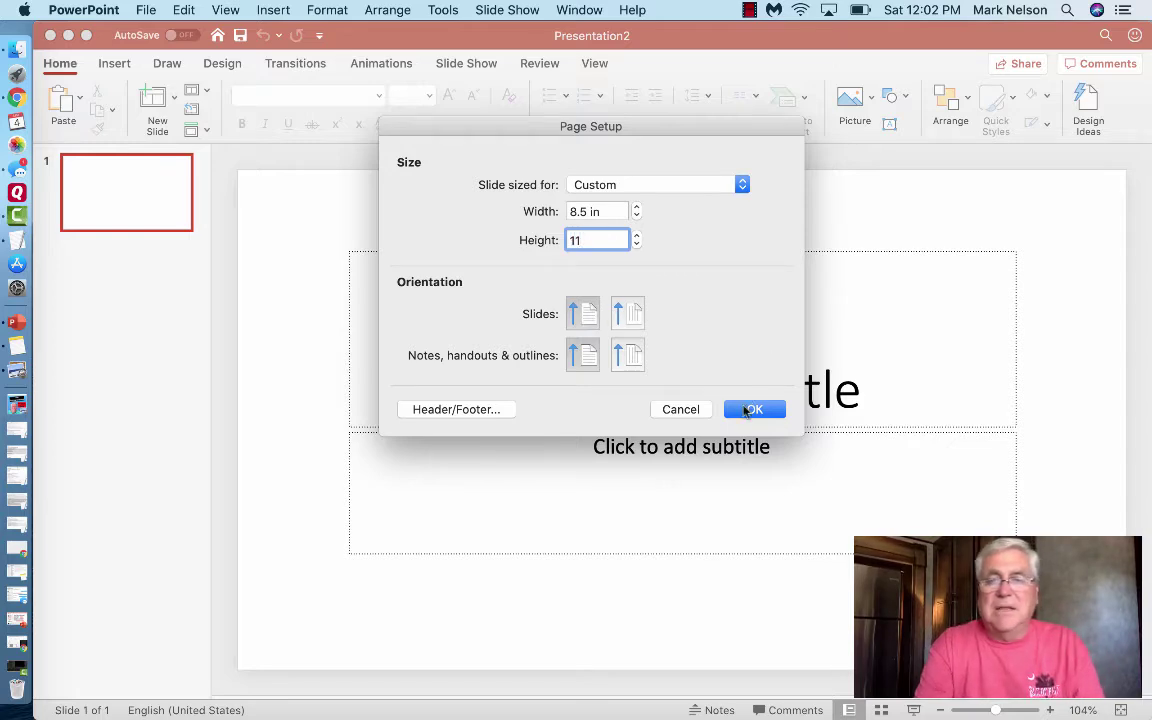
left_click(750, 410)
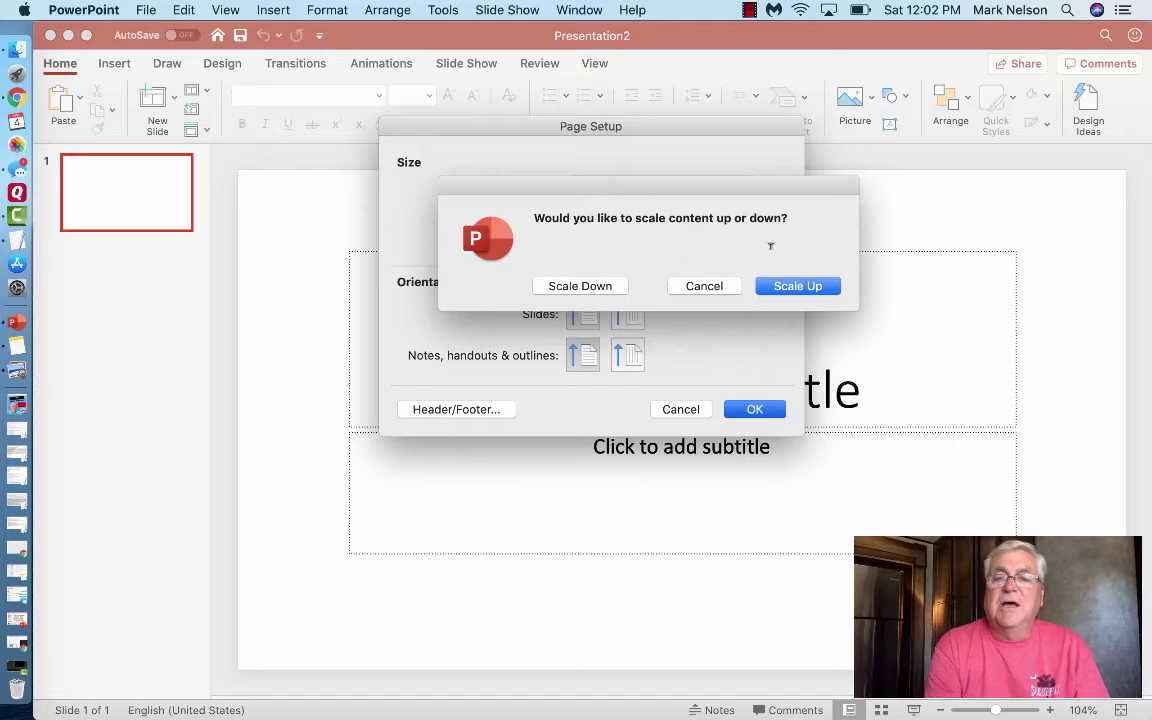
left_click(810, 292)
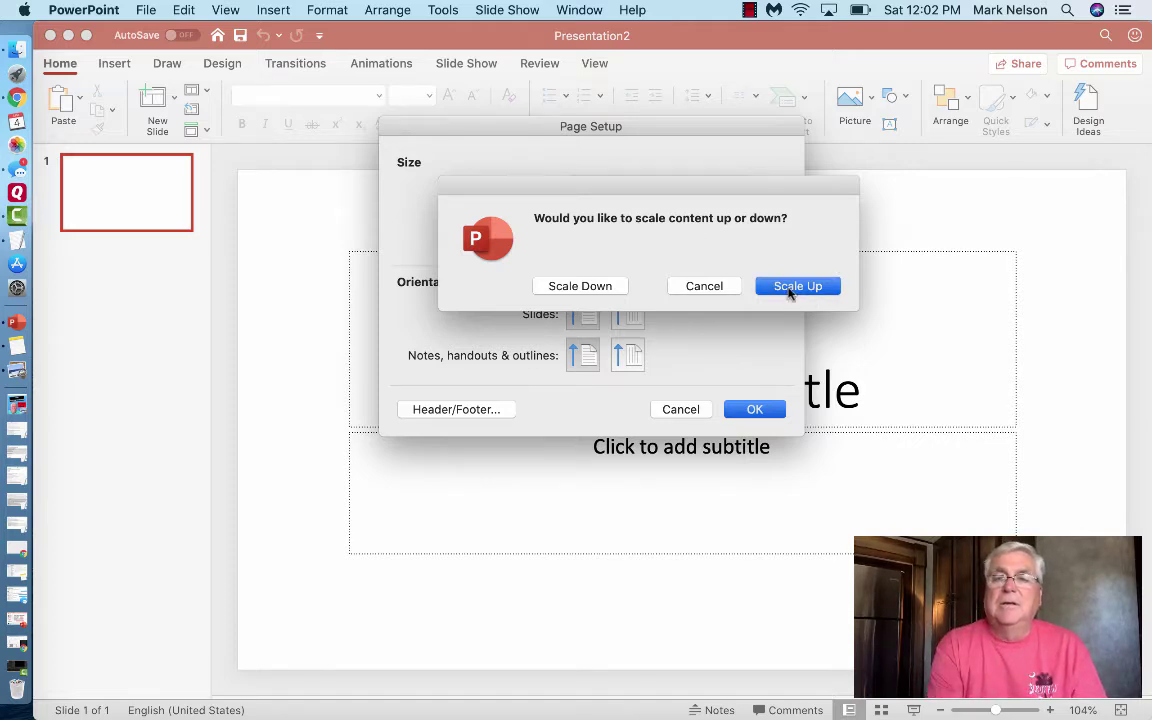
left_click(787, 286)
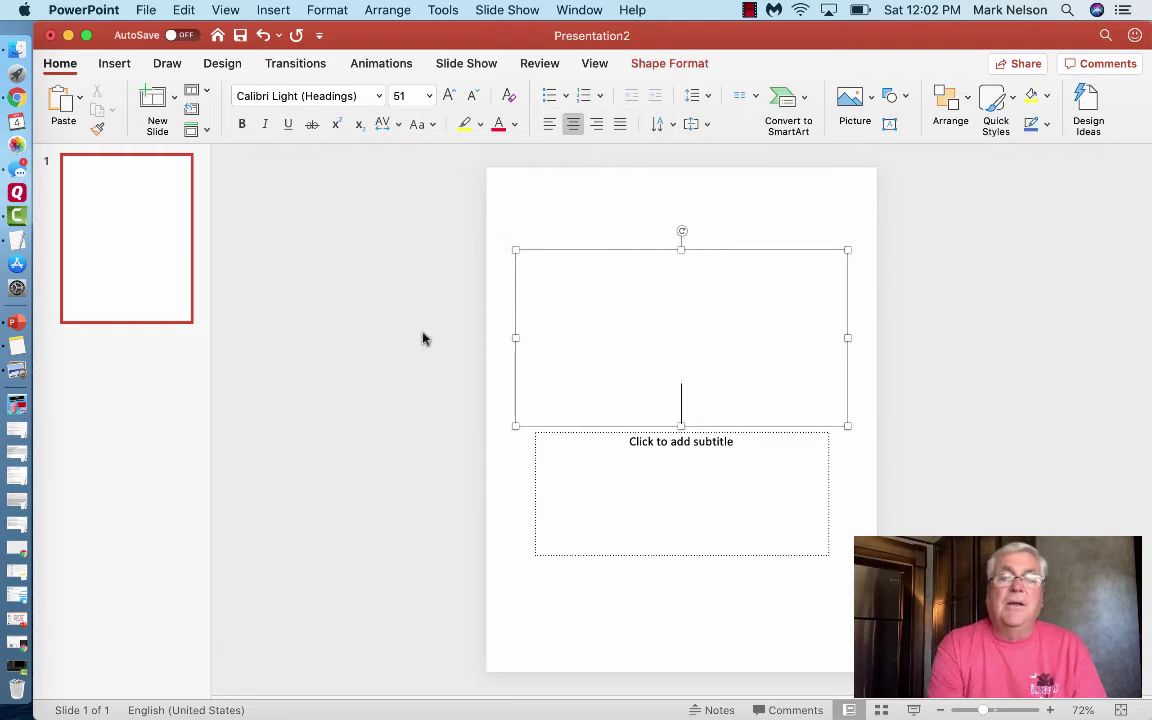
- Delete the title and subtitle placeholders from the first slide
left_click(687, 252)
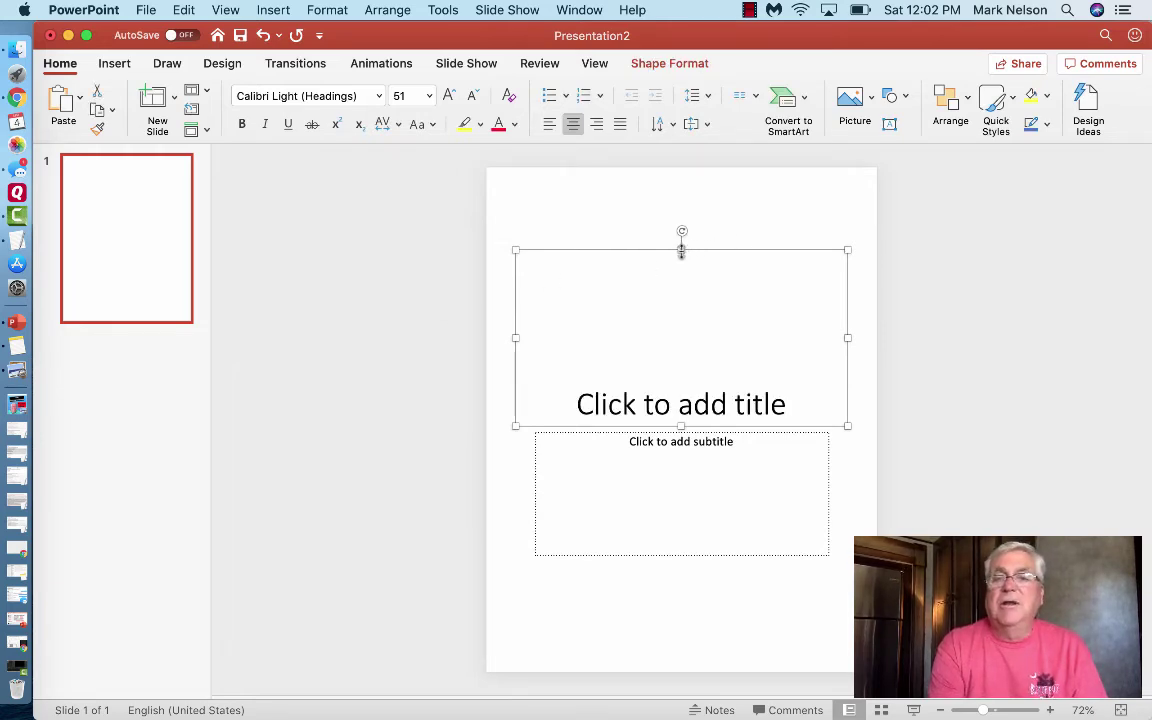
key("Delete")
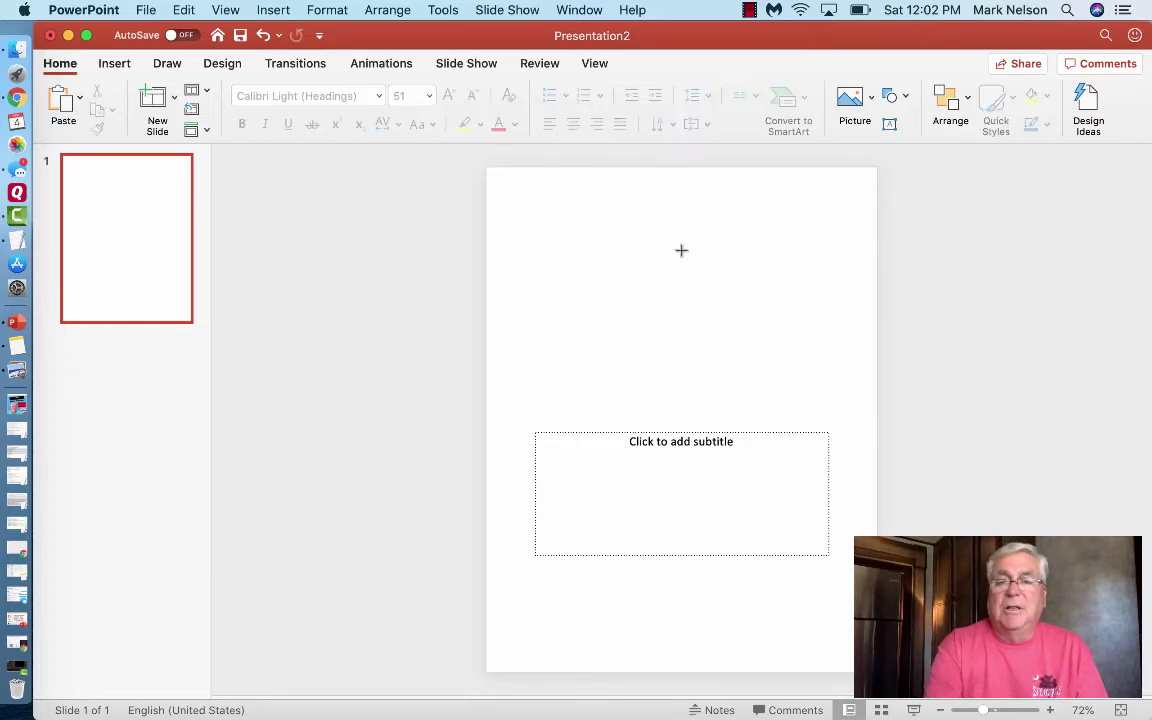
left_click(681, 437)
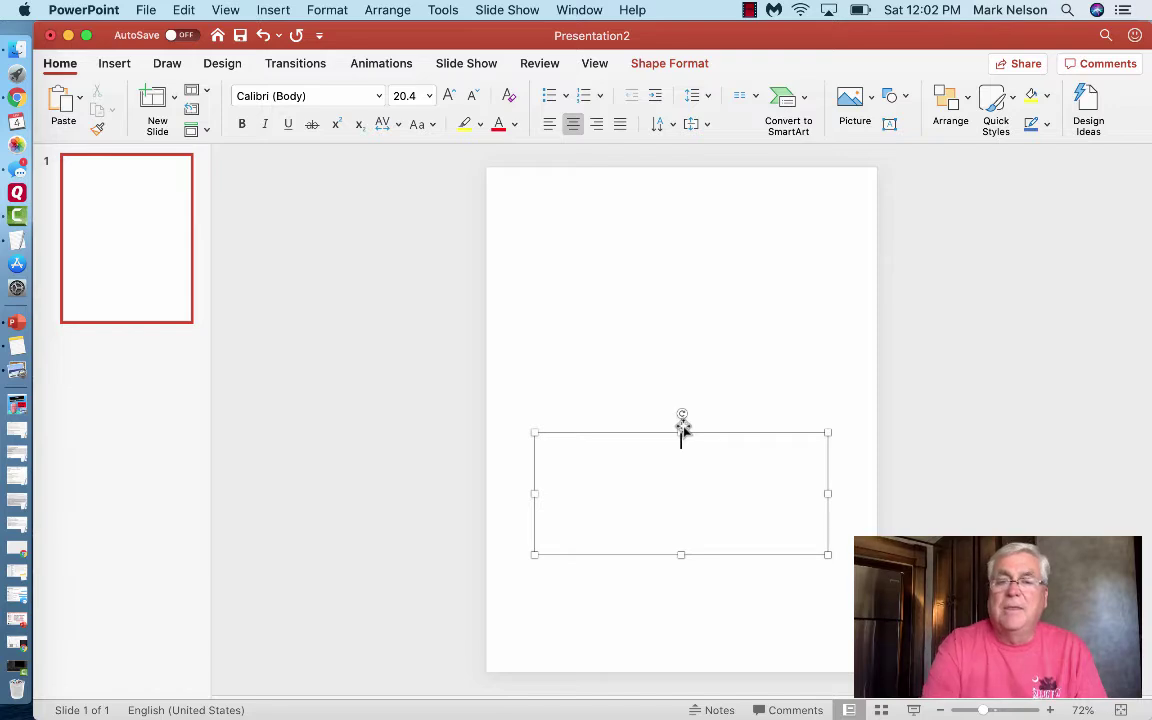
left_click(681, 431)
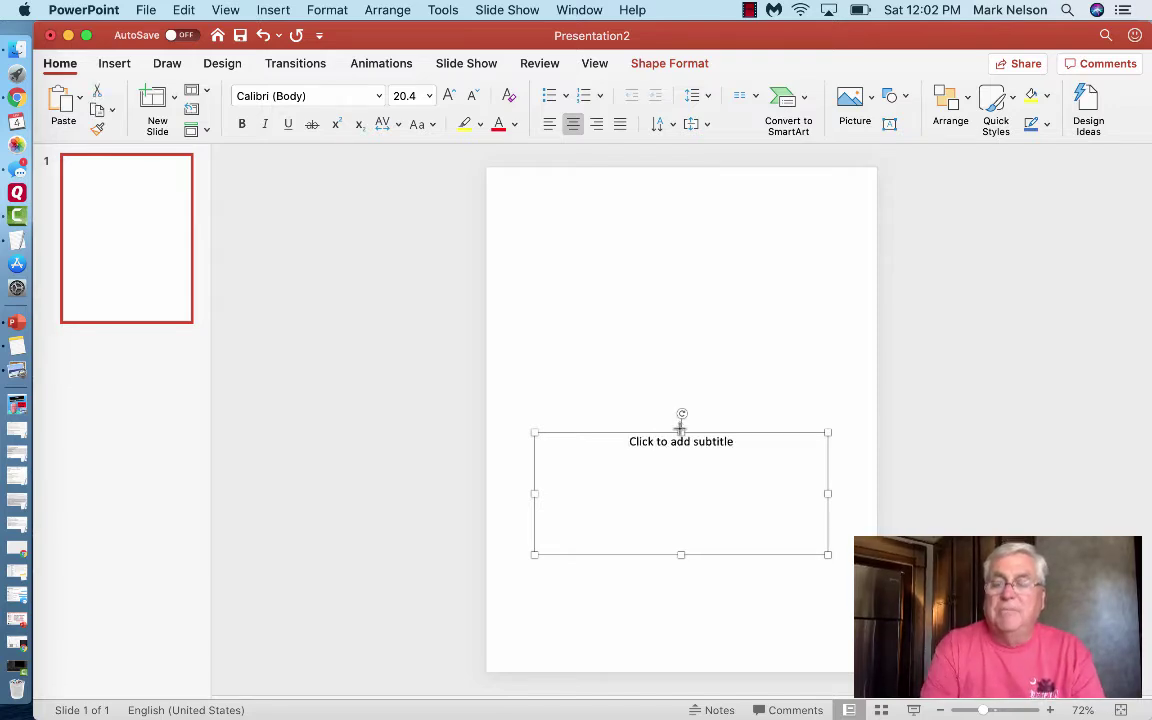
key("Delete")
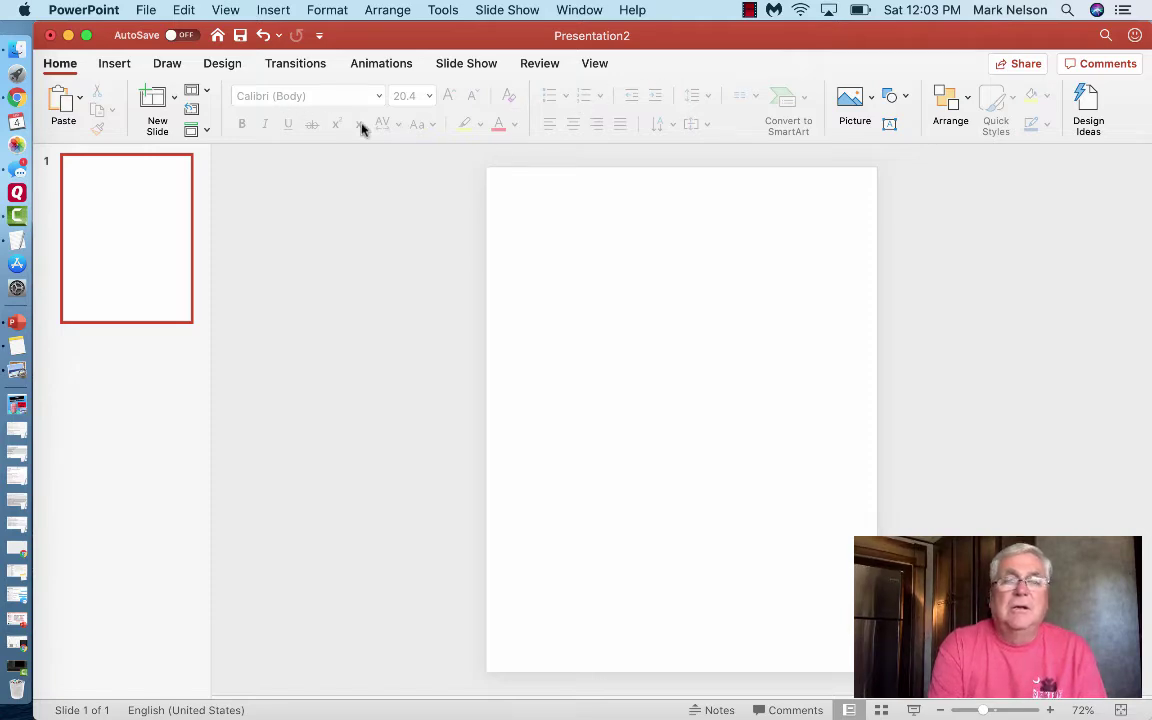
- Insert the PinClipart decorative border PNG from Downloads onto the slide
left_click(870, 100)
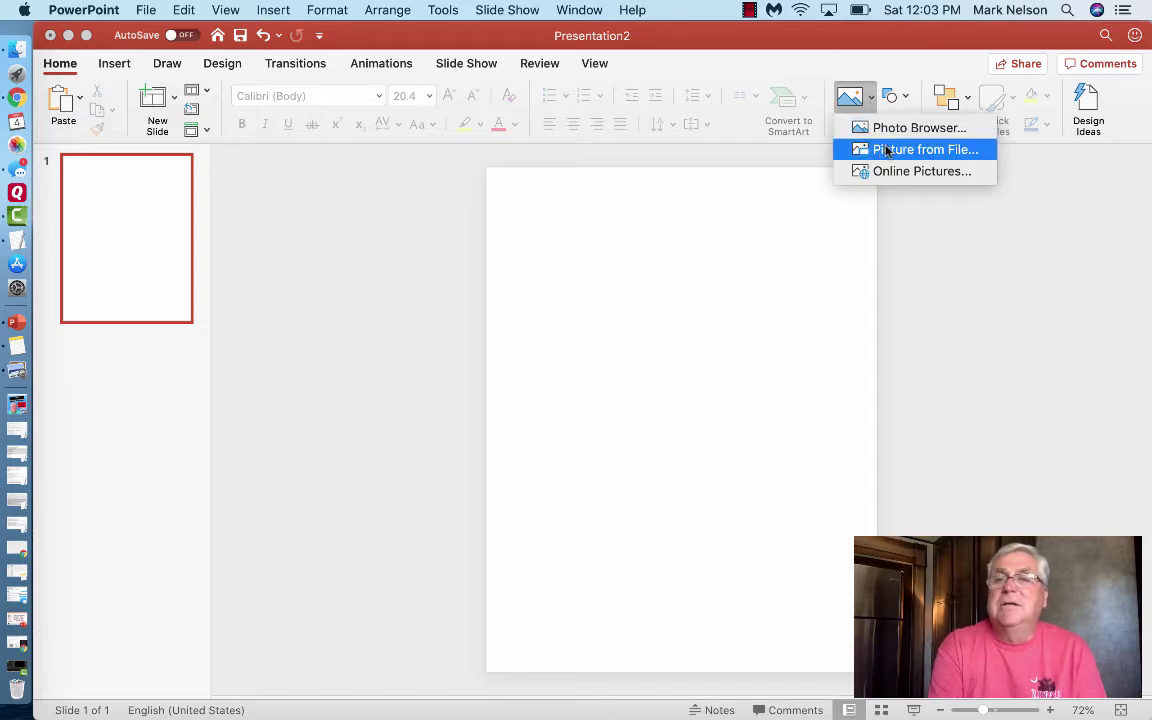
key("Return")
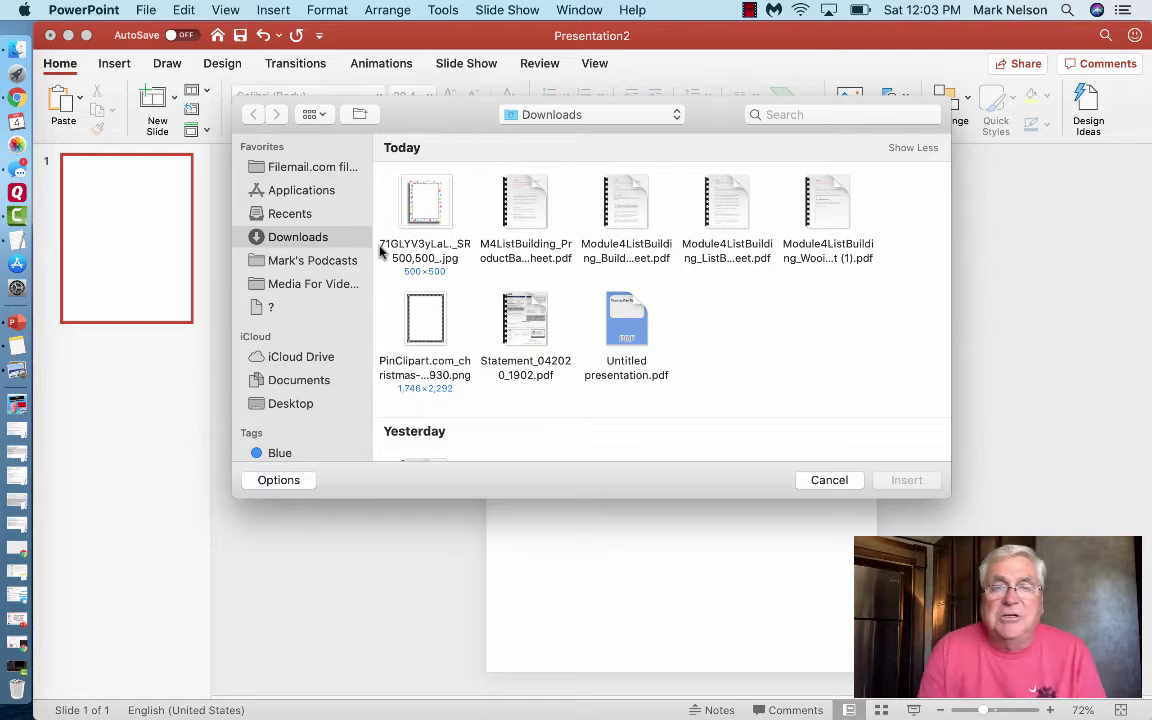
left_click(422, 318)
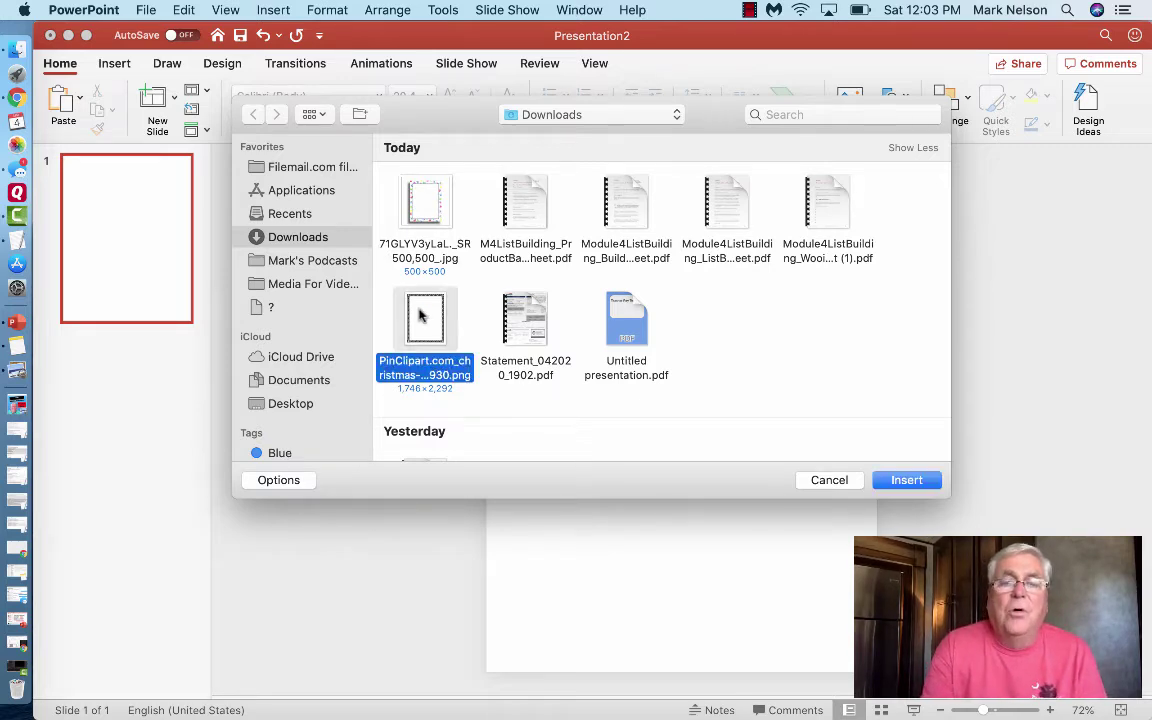
left_click(917, 484)
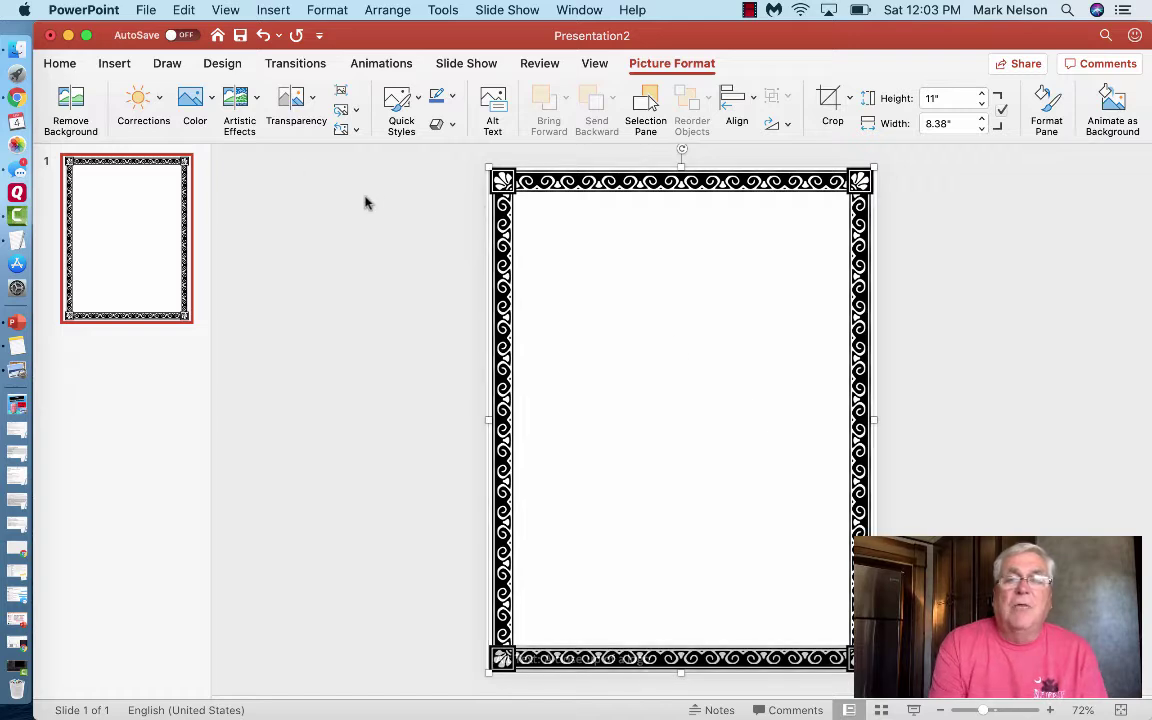
- Draw a text box near the top inside the border and type 'Hello I'm Mark'
left_click(273, 10)
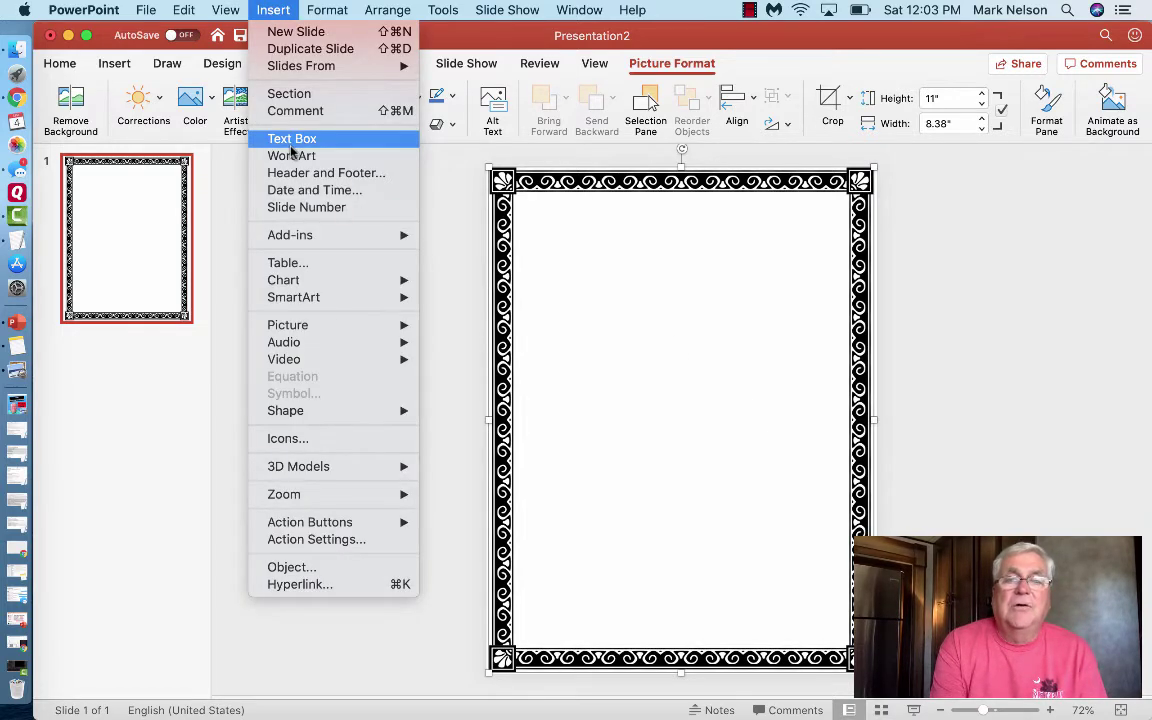
left_click(290, 146)
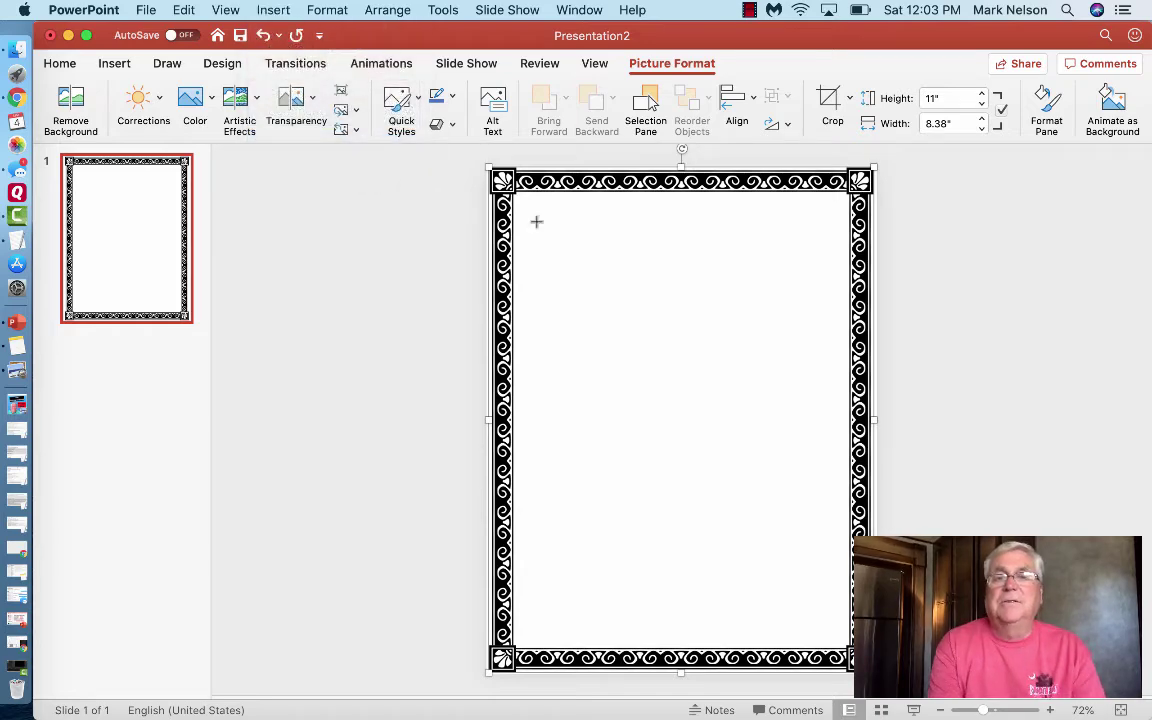
left_click_drag(537, 222, 820, 322)
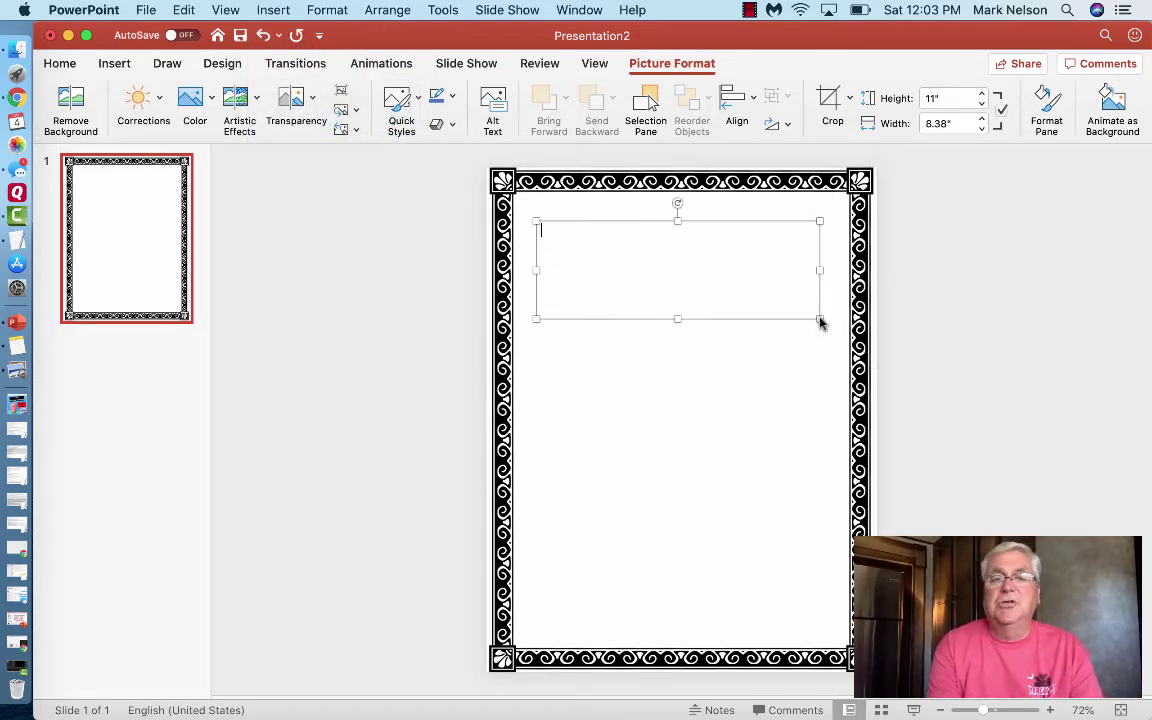
type("H")
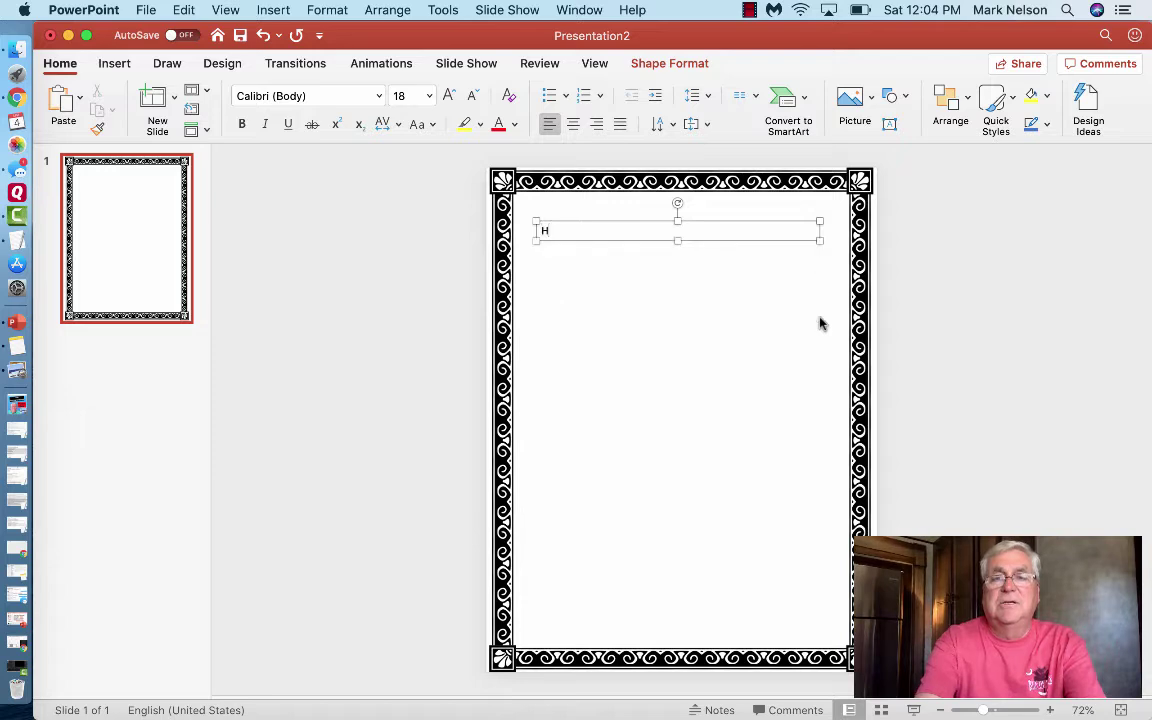
type("ello I'm Mark")
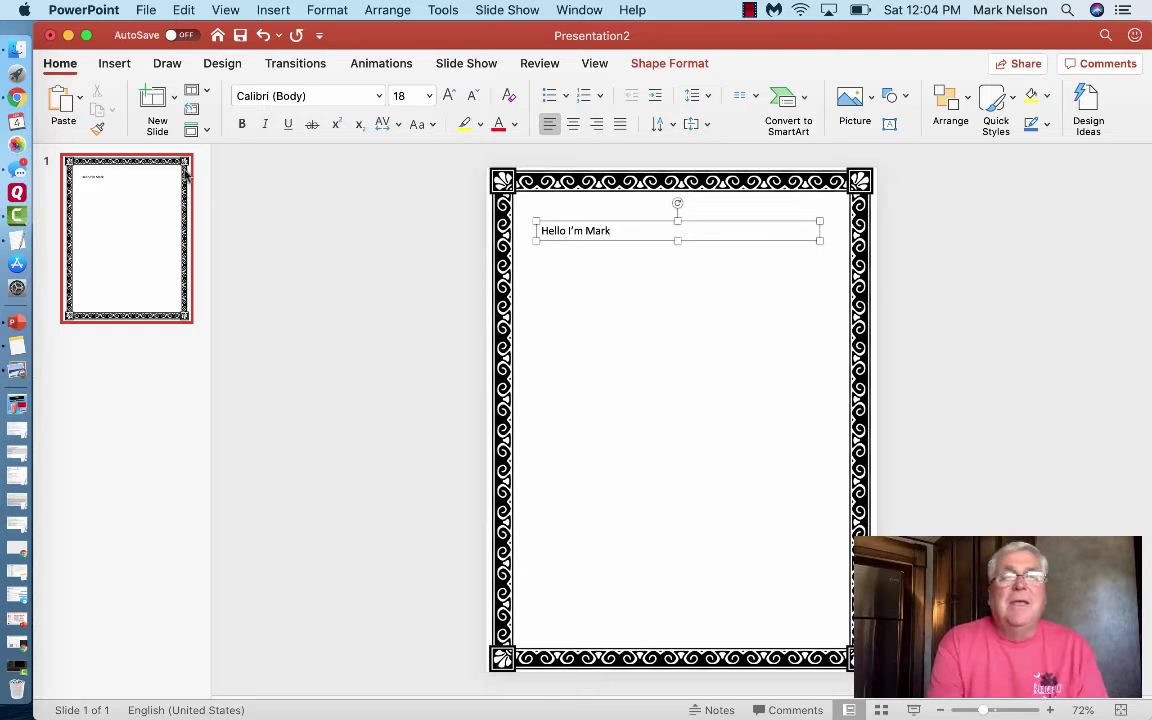
- Deselect the greeting text box and bring up the File menu
left_click(135, 208)
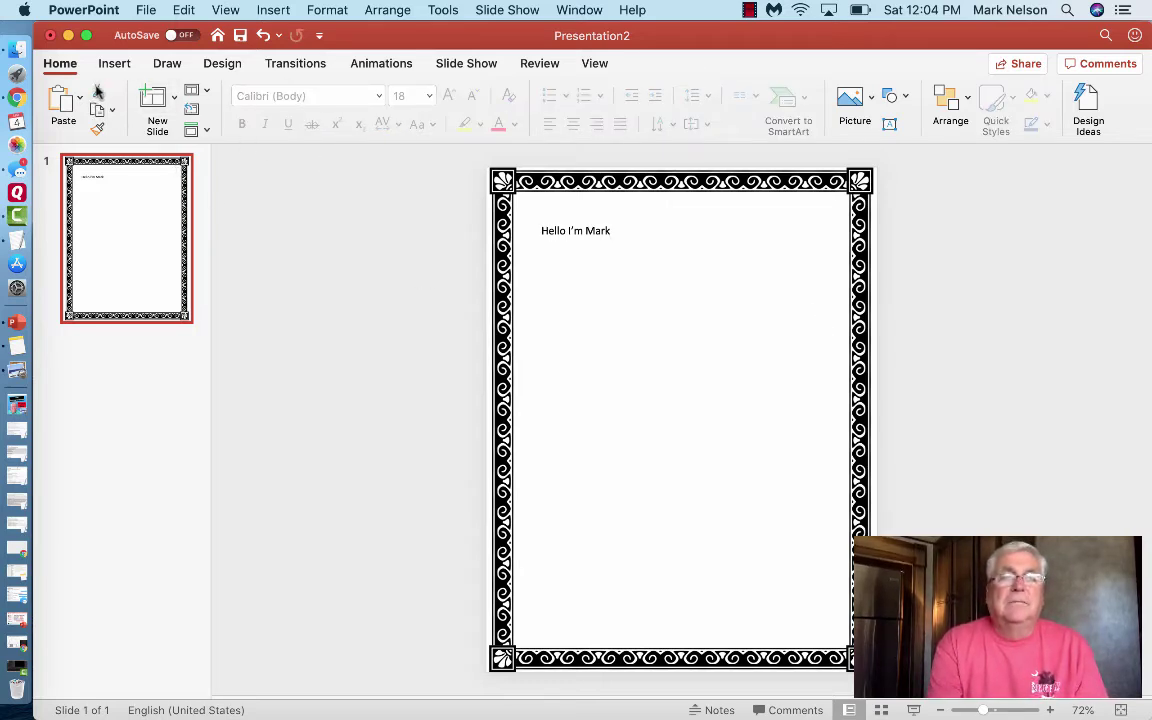
left_click(146, 9)
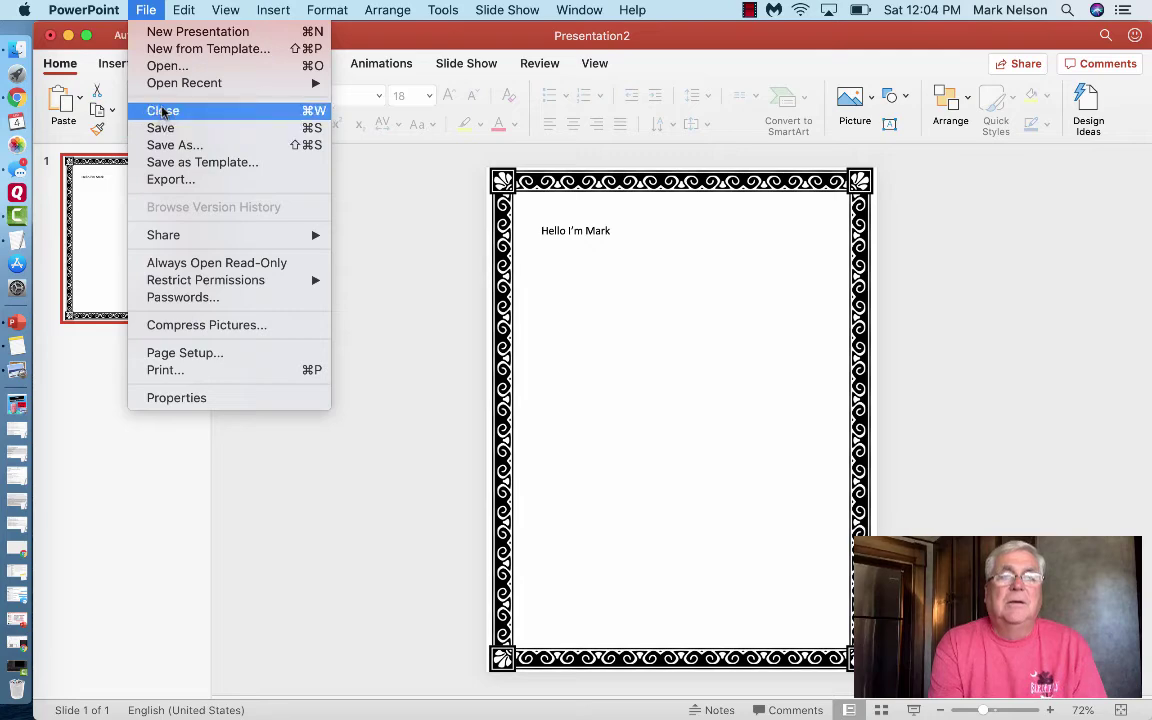
- Add a second slide to the presentation from the Insert menu
mouse_move(187, 7)
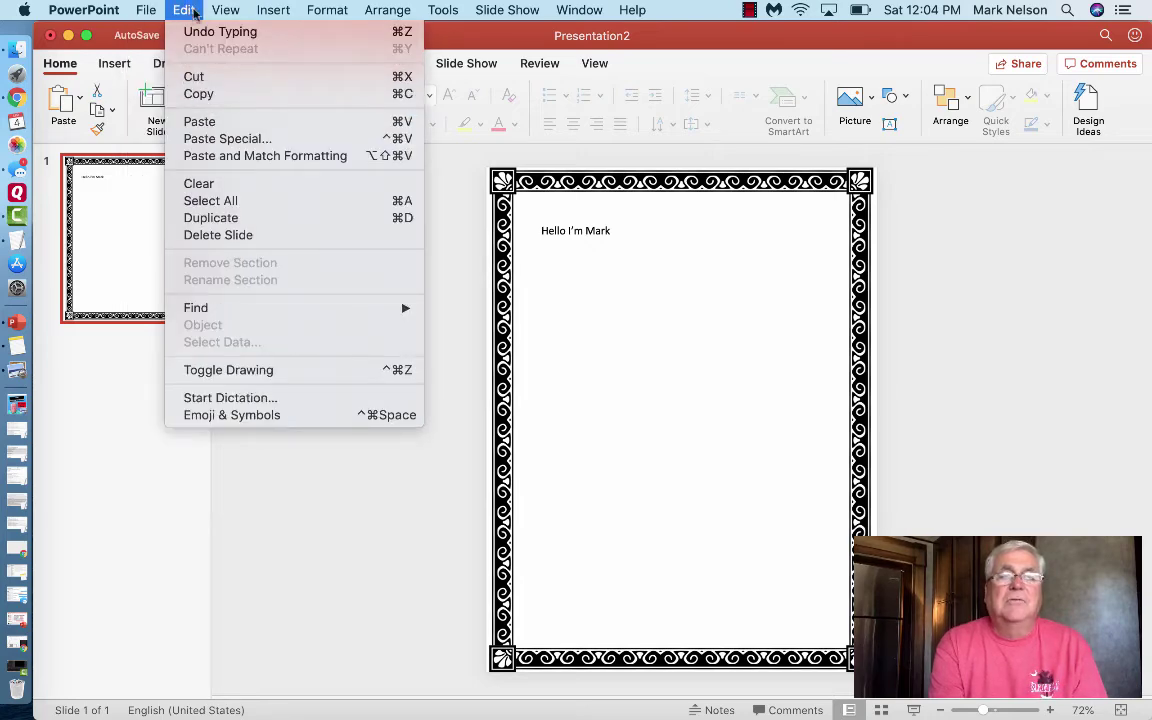
mouse_move(226, 10)
mouse_move(273, 10)
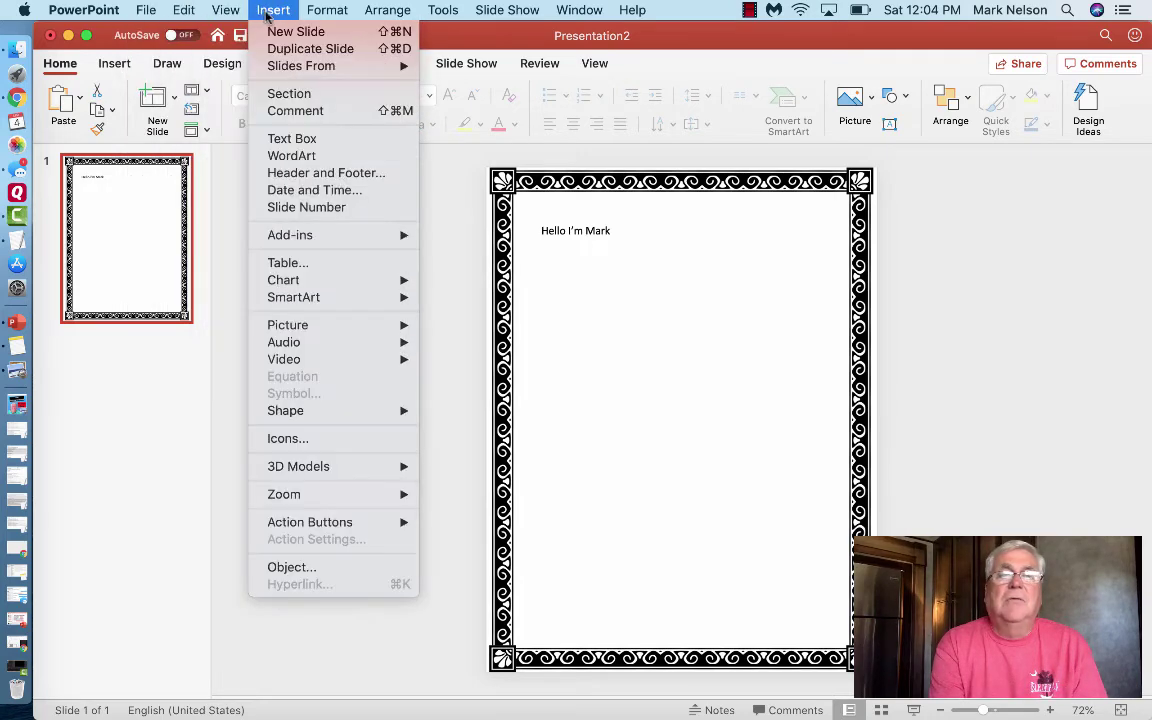
left_click(286, 33)
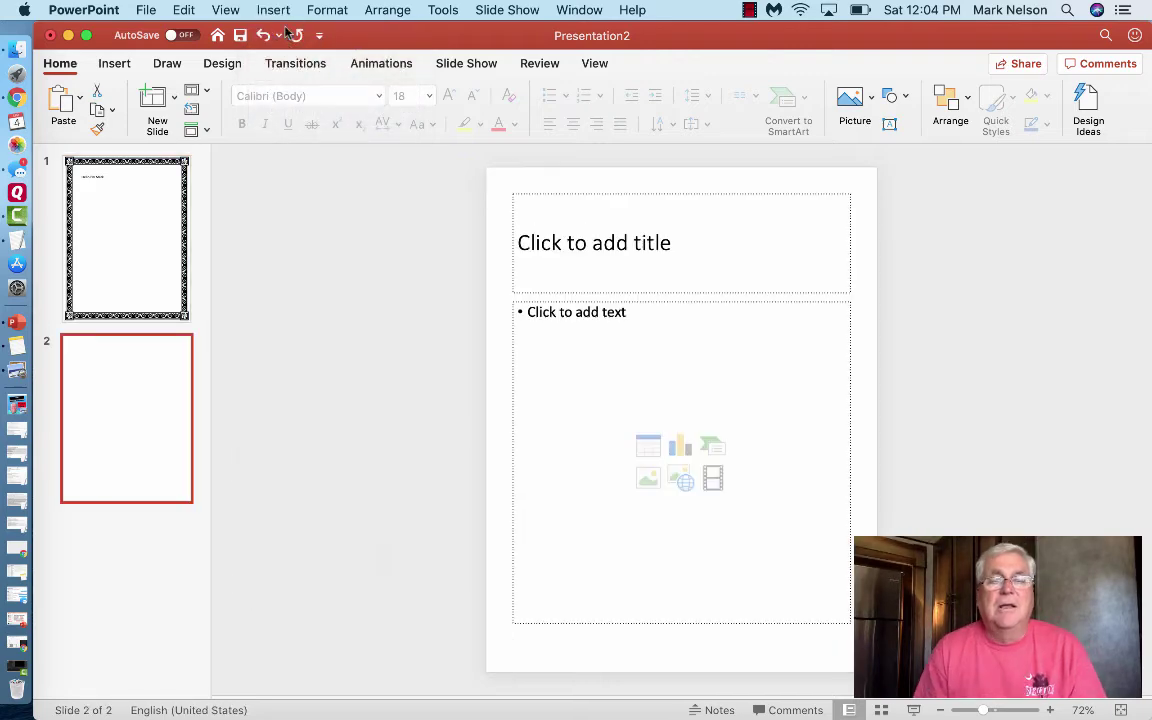
- Delete the title and content placeholders from slide 2
left_click(633, 261)
left_click(682, 192)
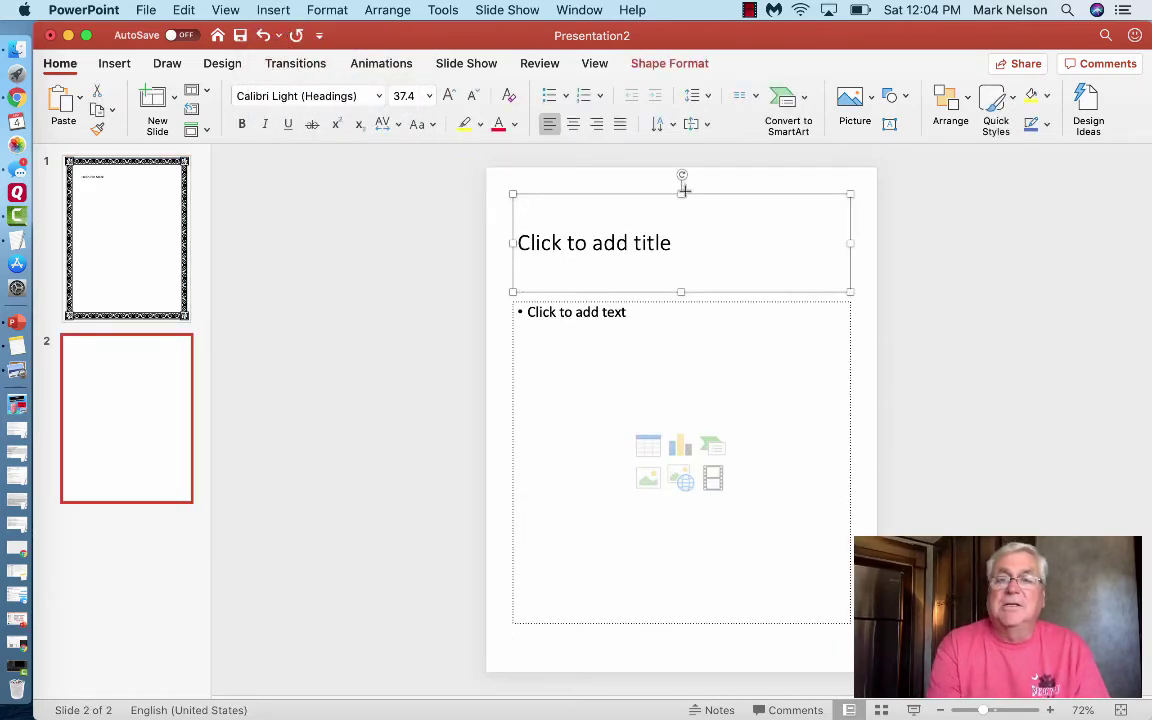
key("Delete")
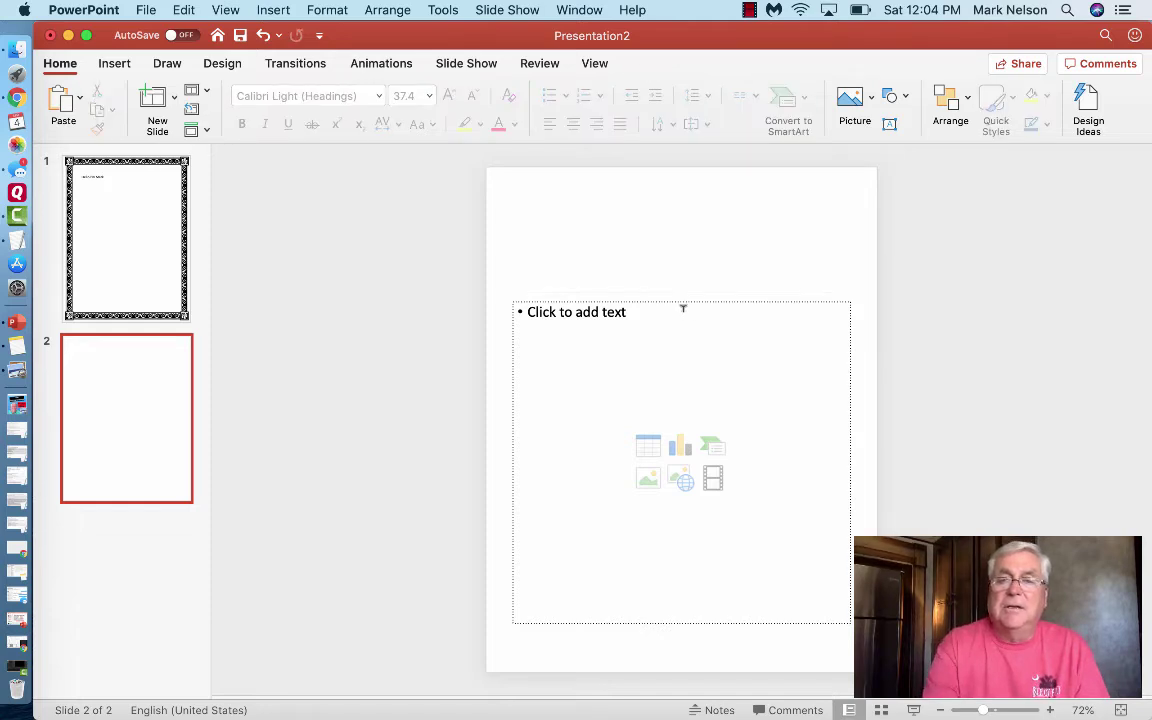
left_click(683, 309)
left_click(682, 298)
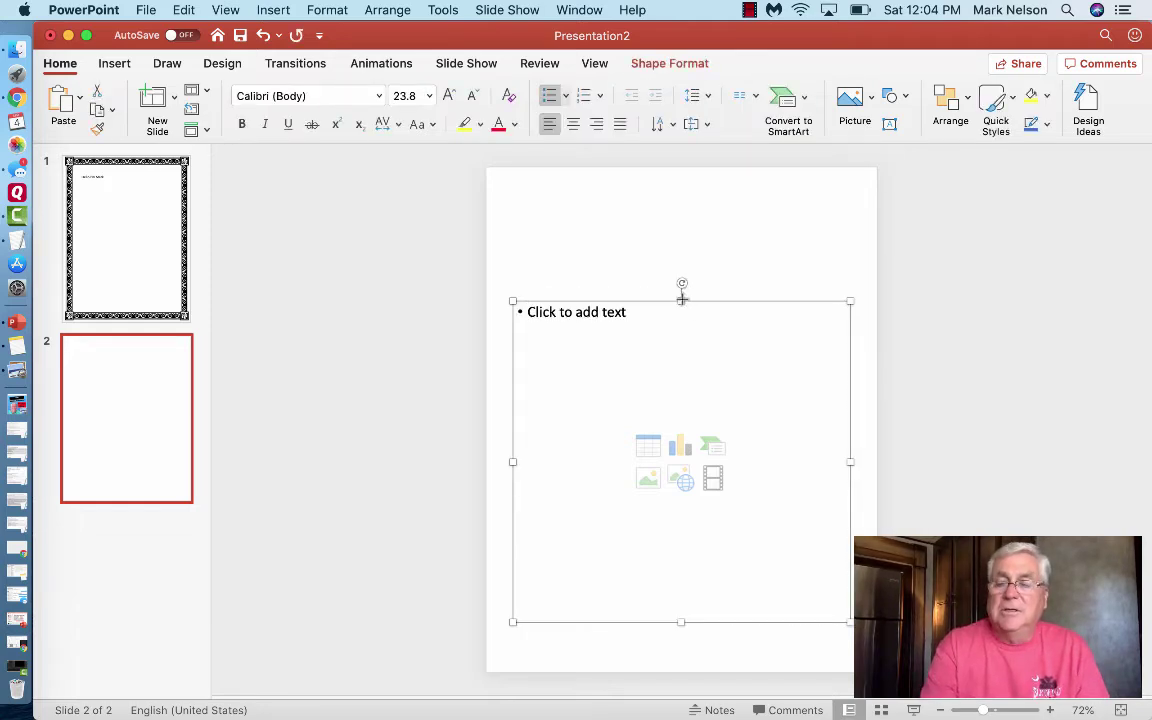
key("Delete")
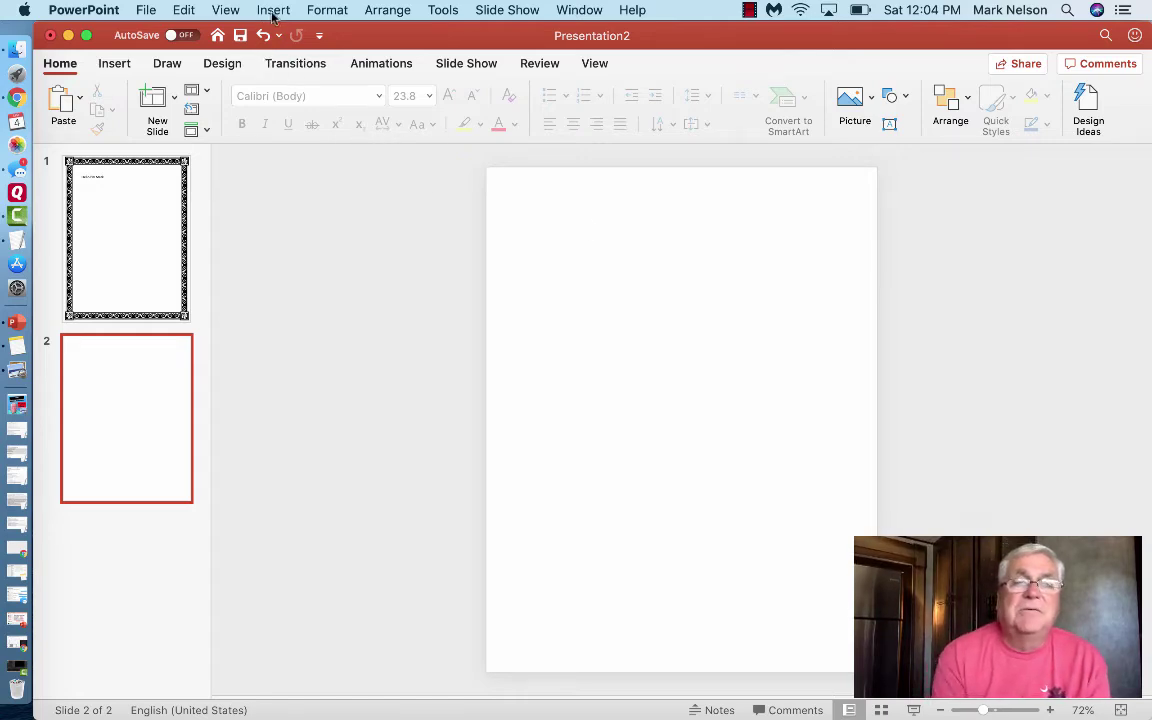
- Look through the File, Edit, View and Insert menus for a background setting, ending at Format
left_click(146, 11)
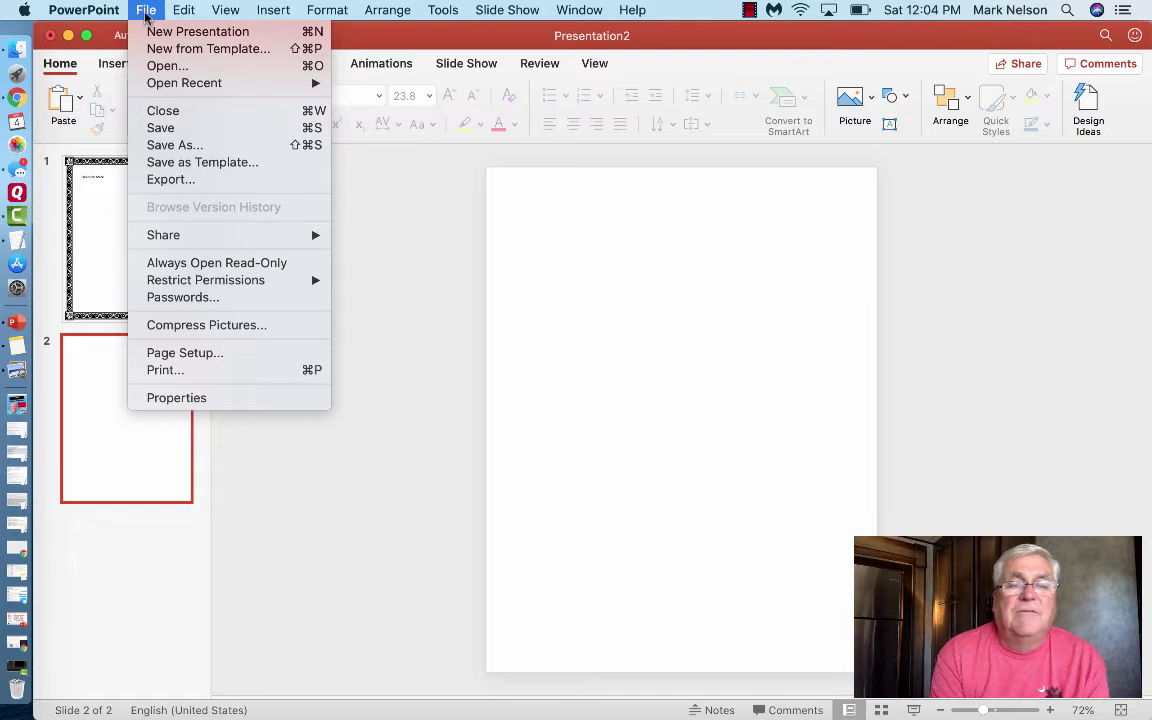
mouse_move(181, 14)
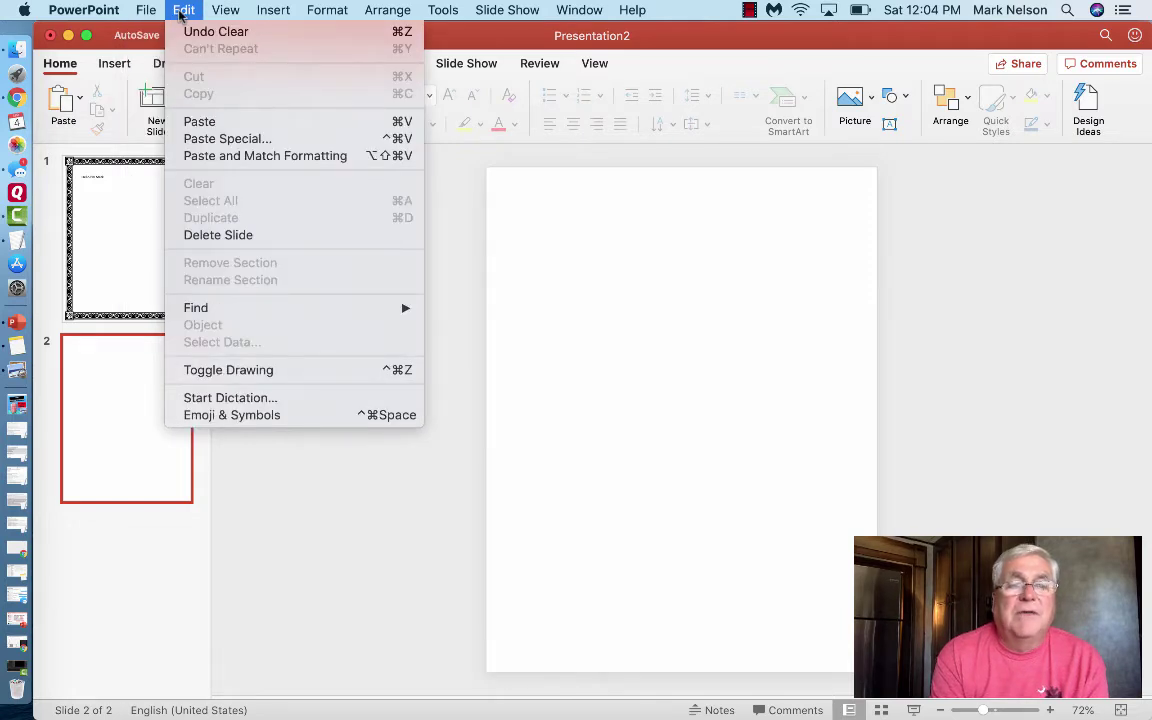
mouse_move(224, 10)
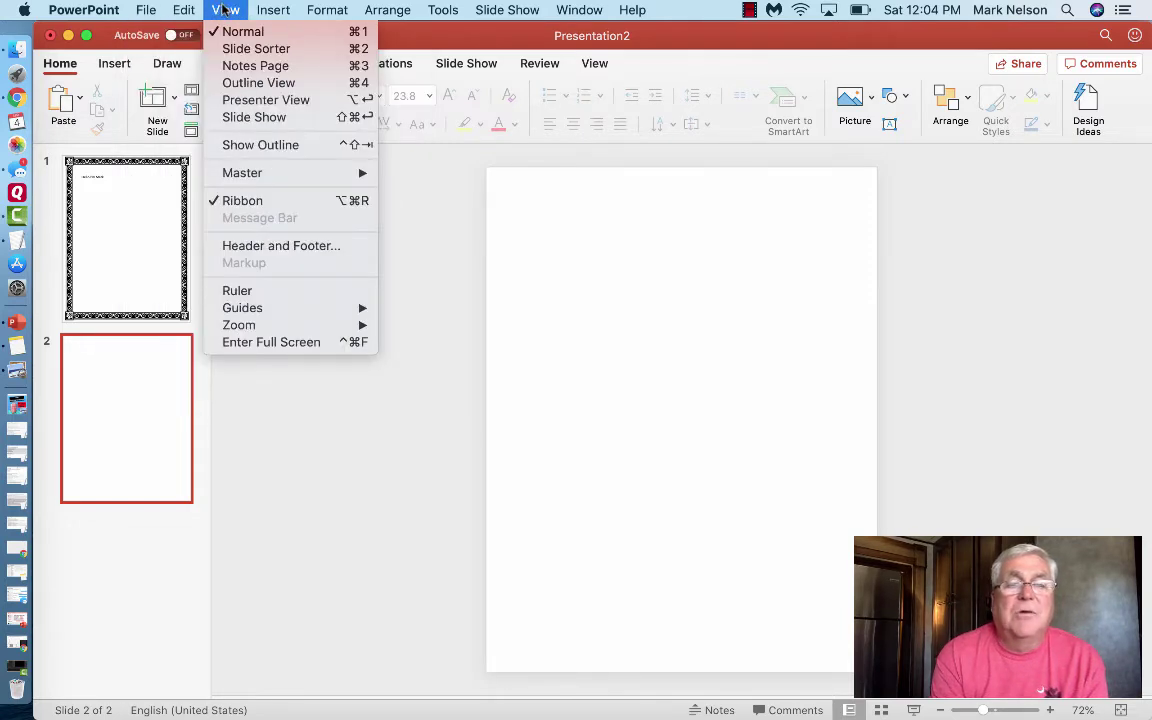
mouse_move(262, 10)
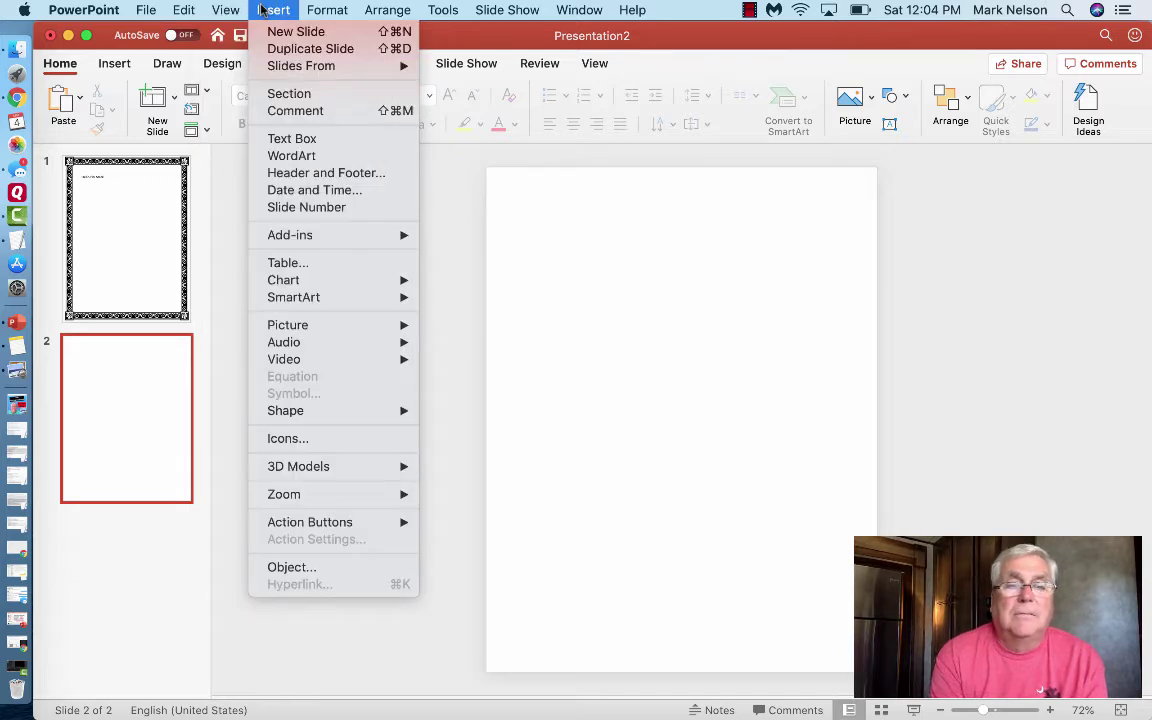
mouse_move(330, 12)
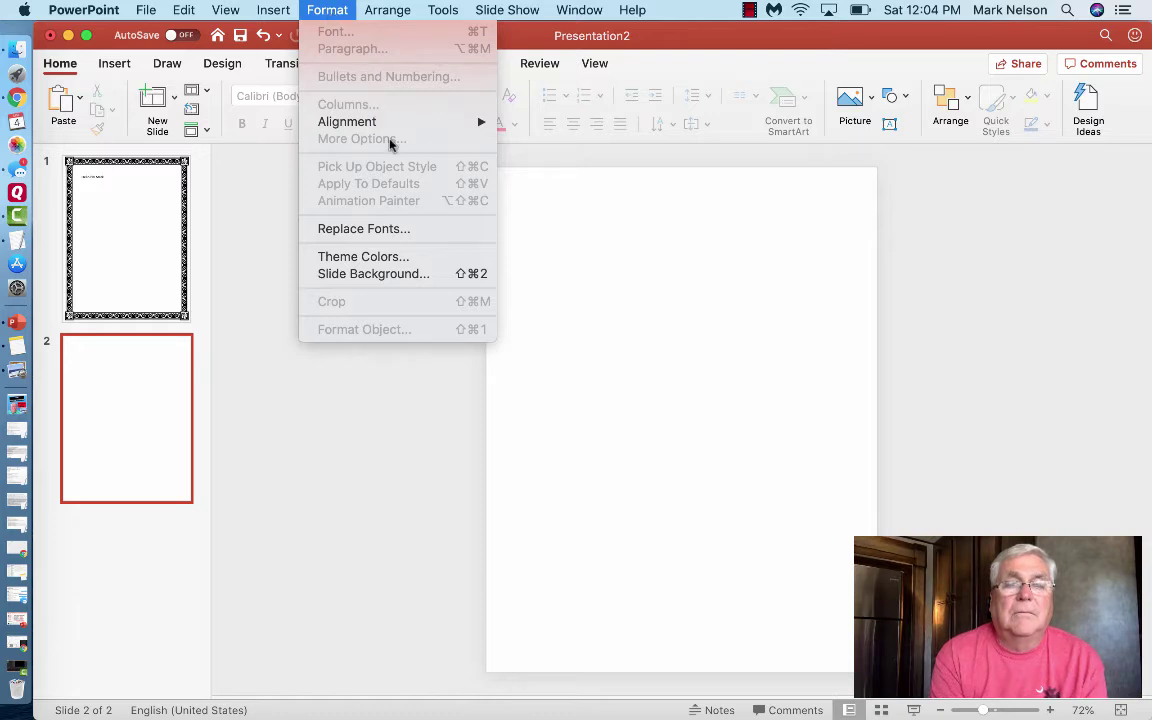
- Give slide 2 a solid red background through Format > Slide Background
left_click(374, 275)
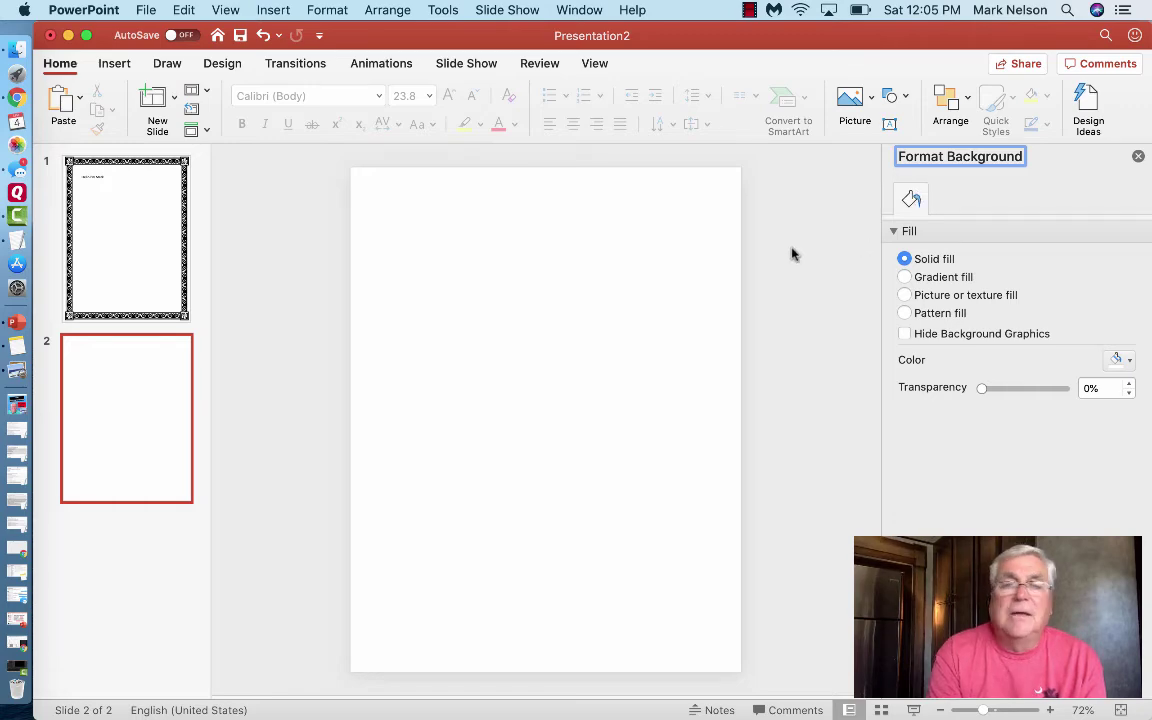
left_click_drag(99, 34, 168, 159)
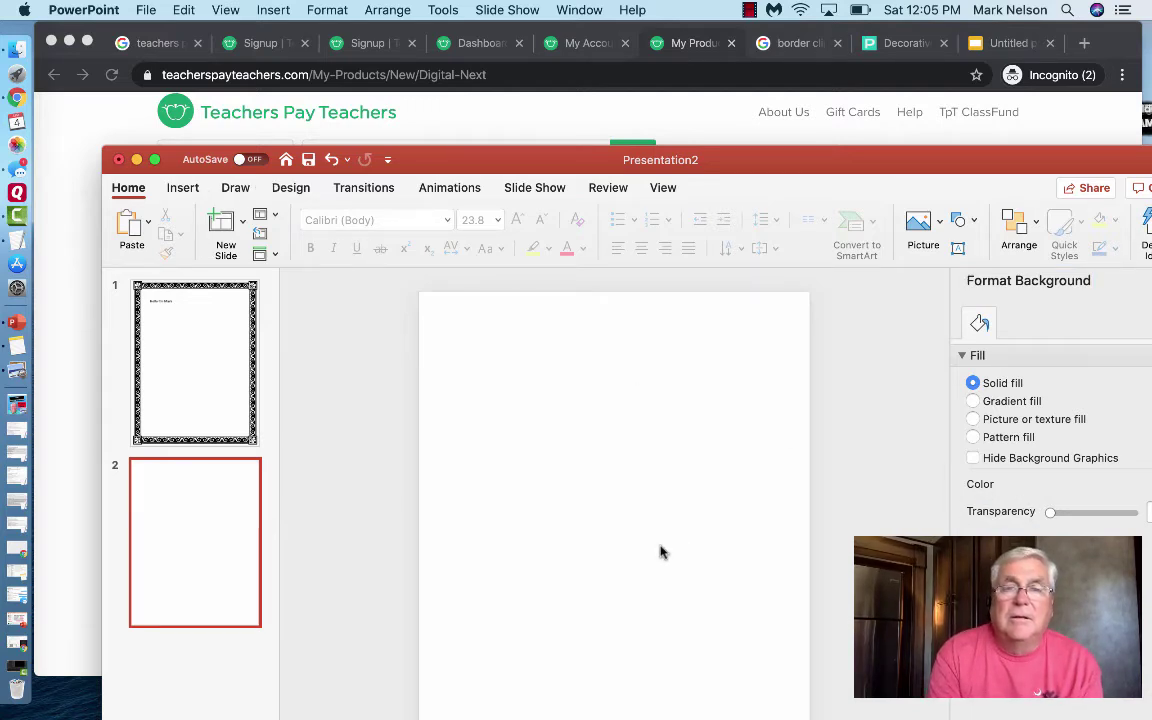
left_click_drag(438, 167, 257, 213)
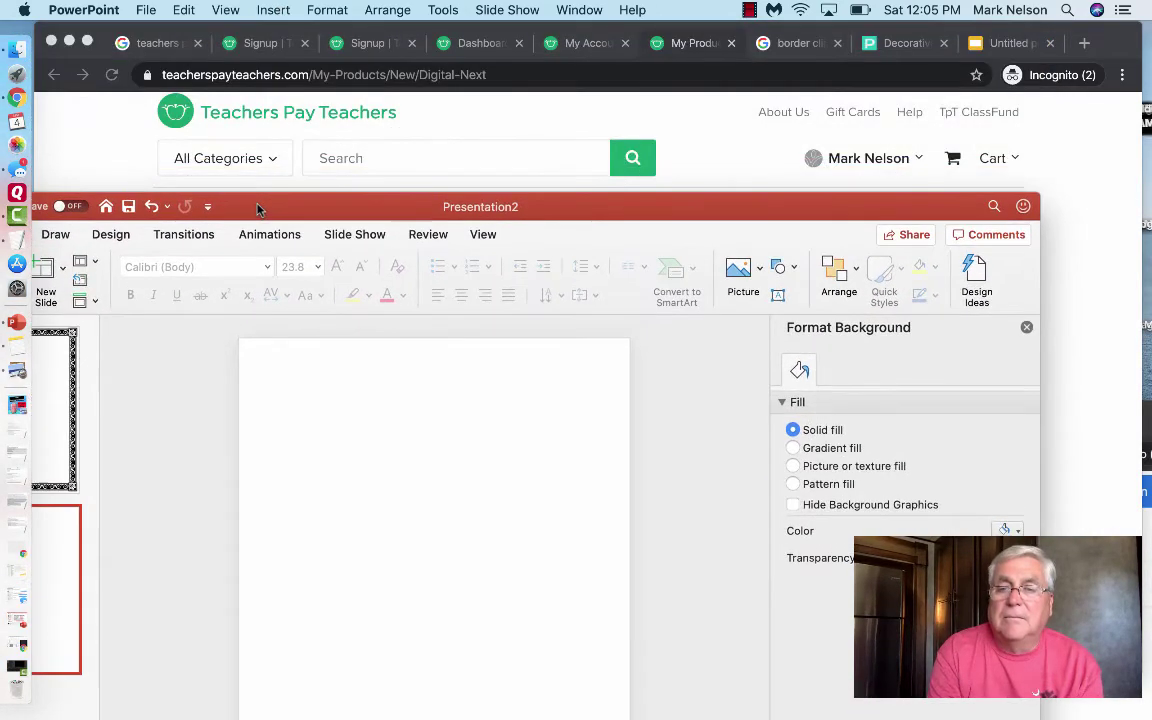
left_click(1008, 530)
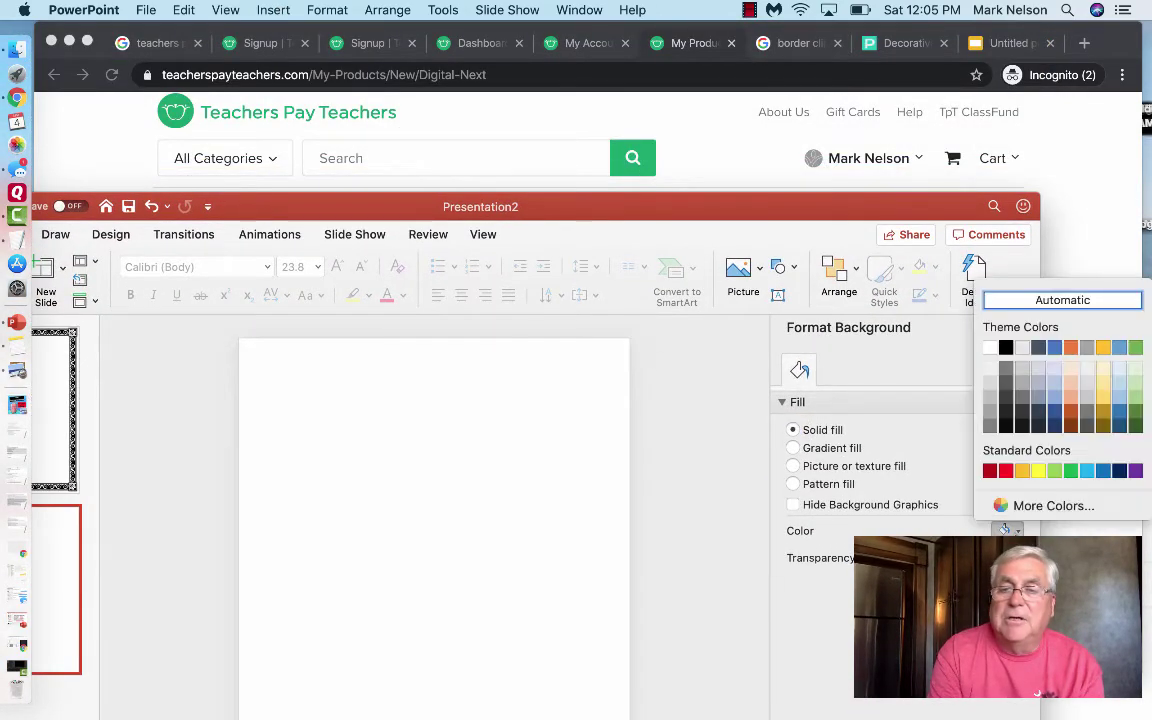
left_click(1006, 470)
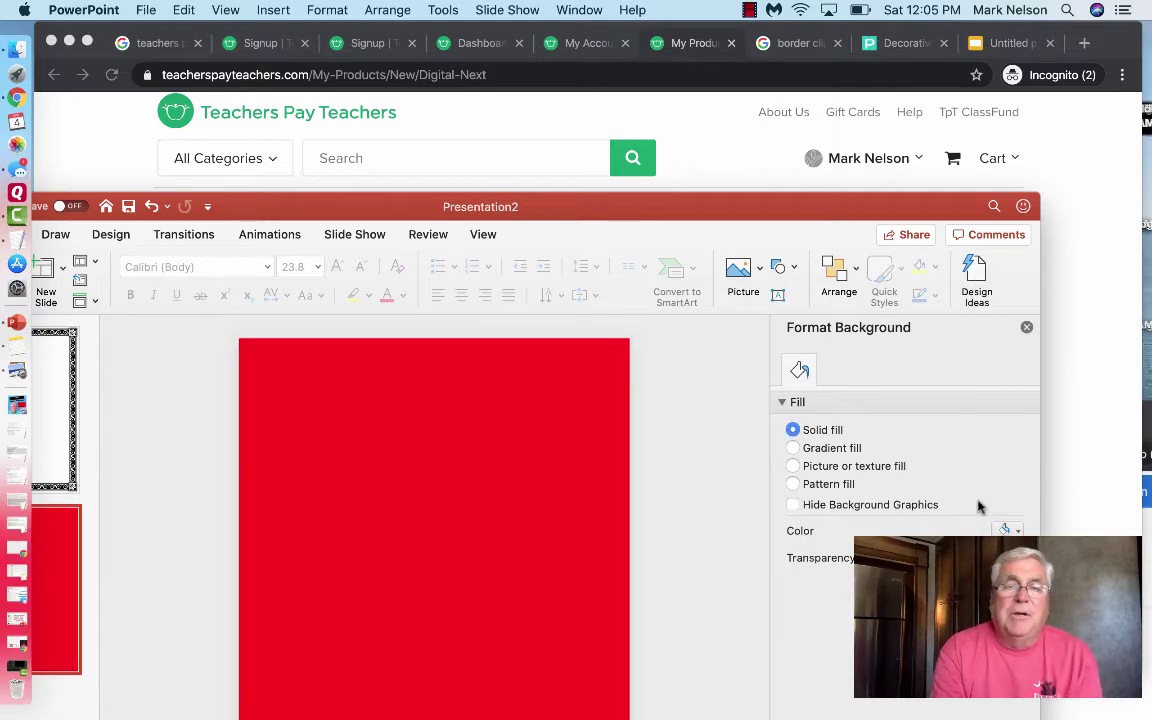
- Move the PowerPoint window back into place and minimize it to reveal the browser
left_click_drag(276, 206, 381, 40)
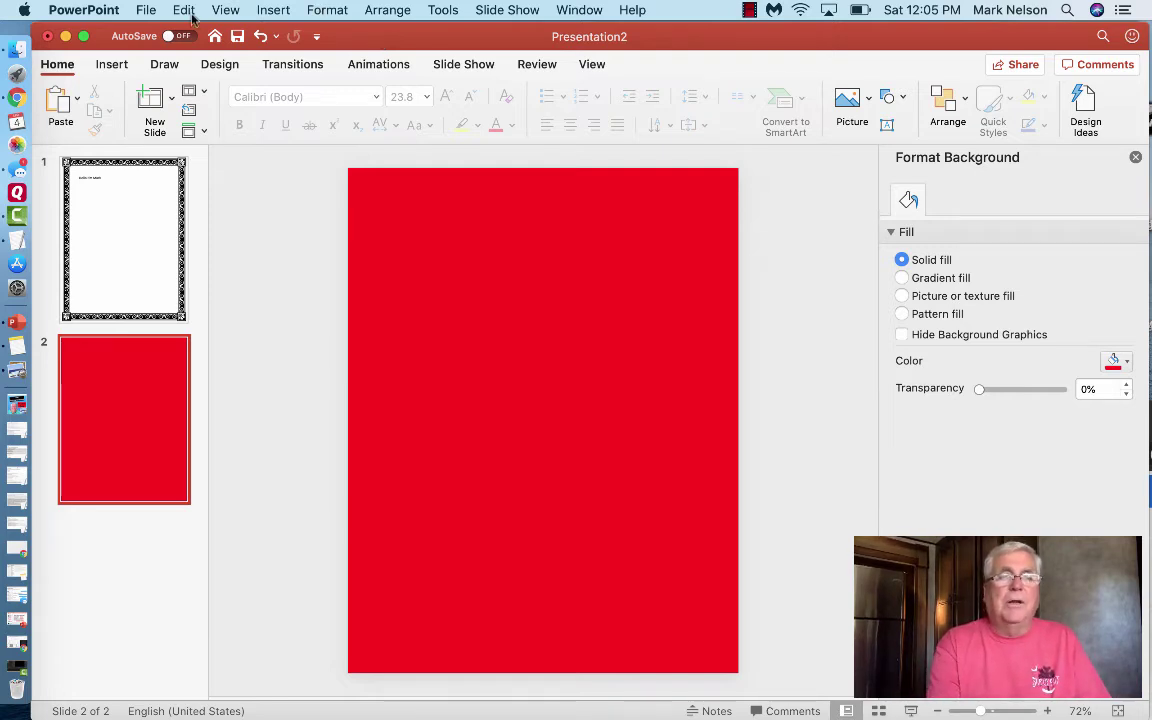
left_click(65, 36)
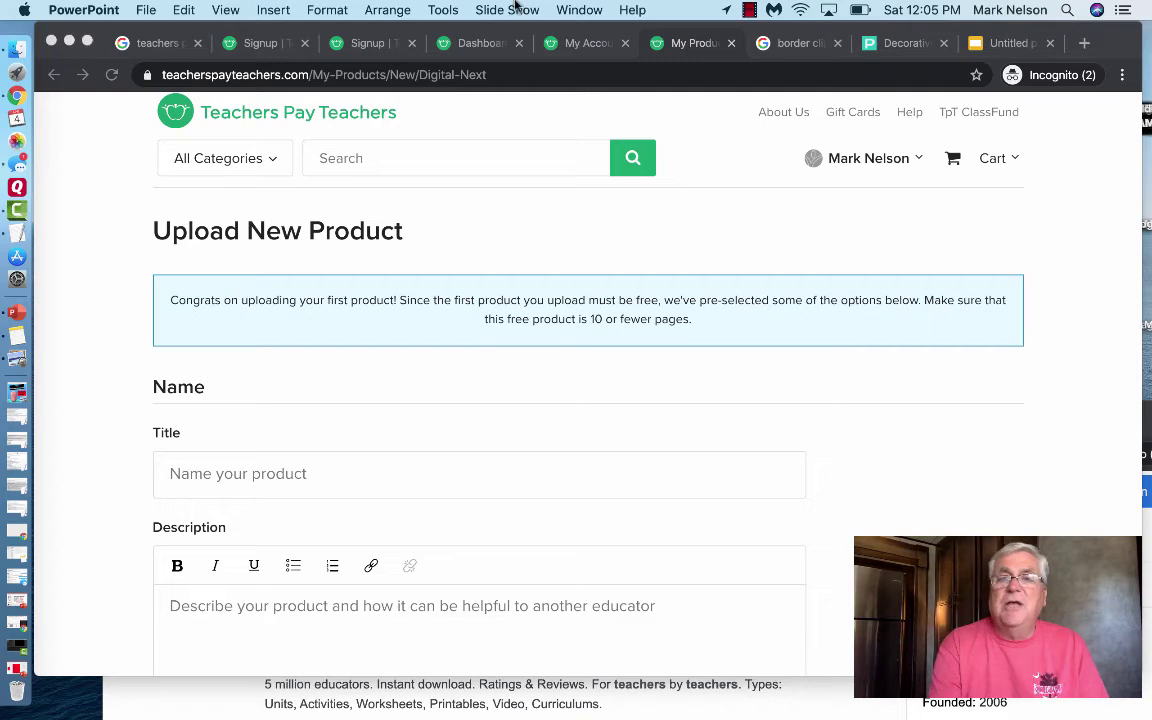
- Browse the Google Images results for 'border clip art for full sheet of paper' to find a decorative black border
left_click(810, 45)
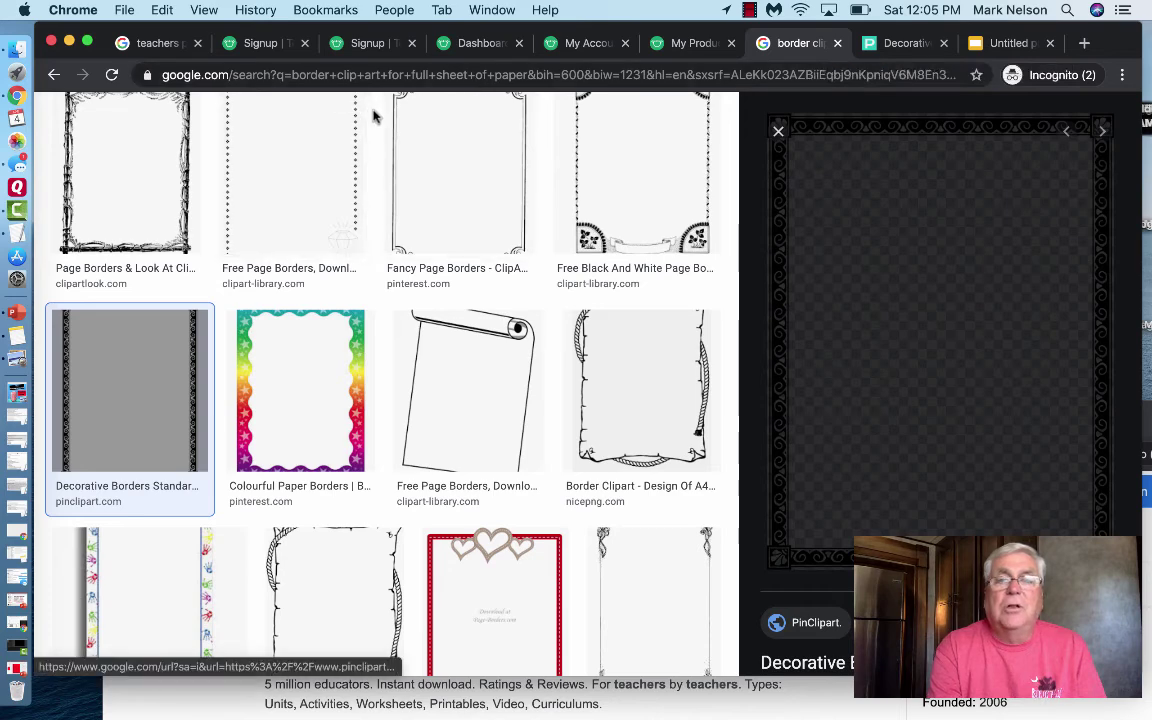
scroll(374, 117, "up", 5)
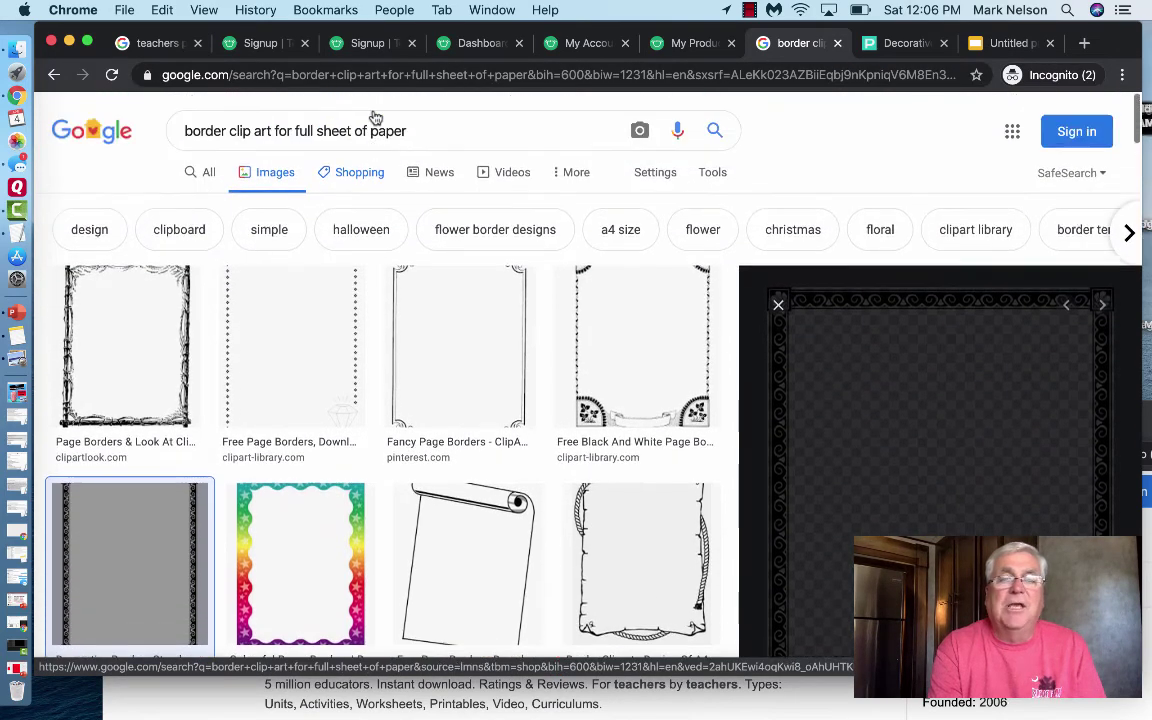
scroll(374, 117, "down", 2)
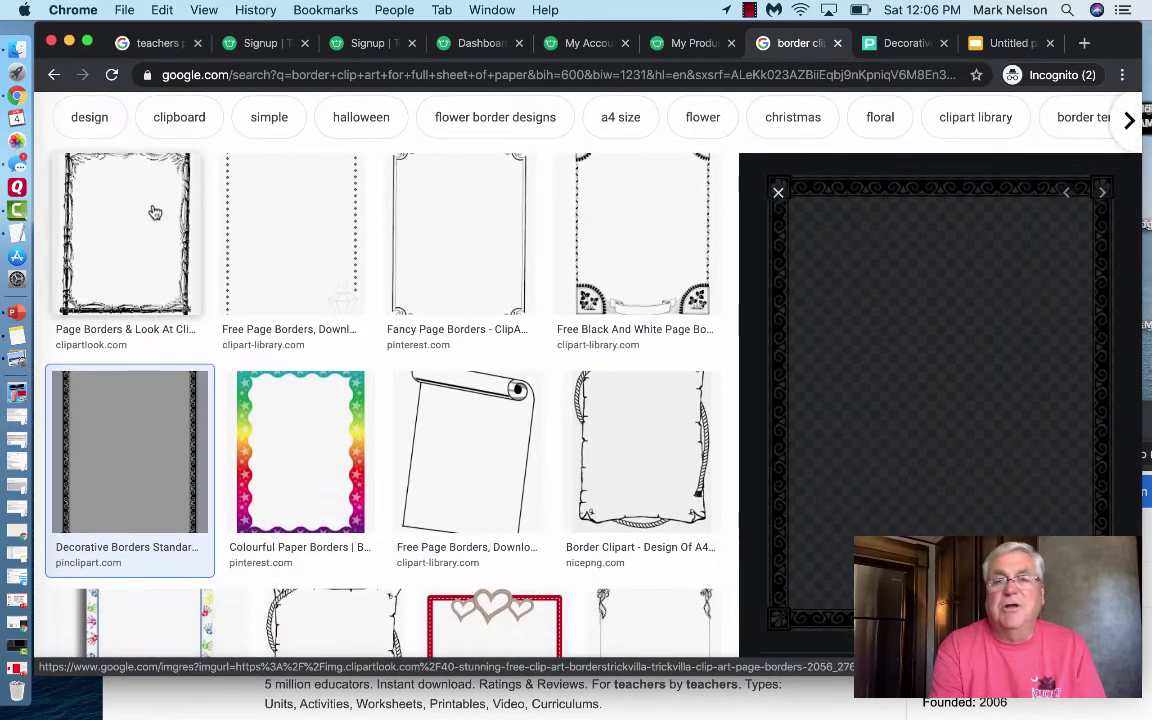
scroll(334, 224, "down", 4)
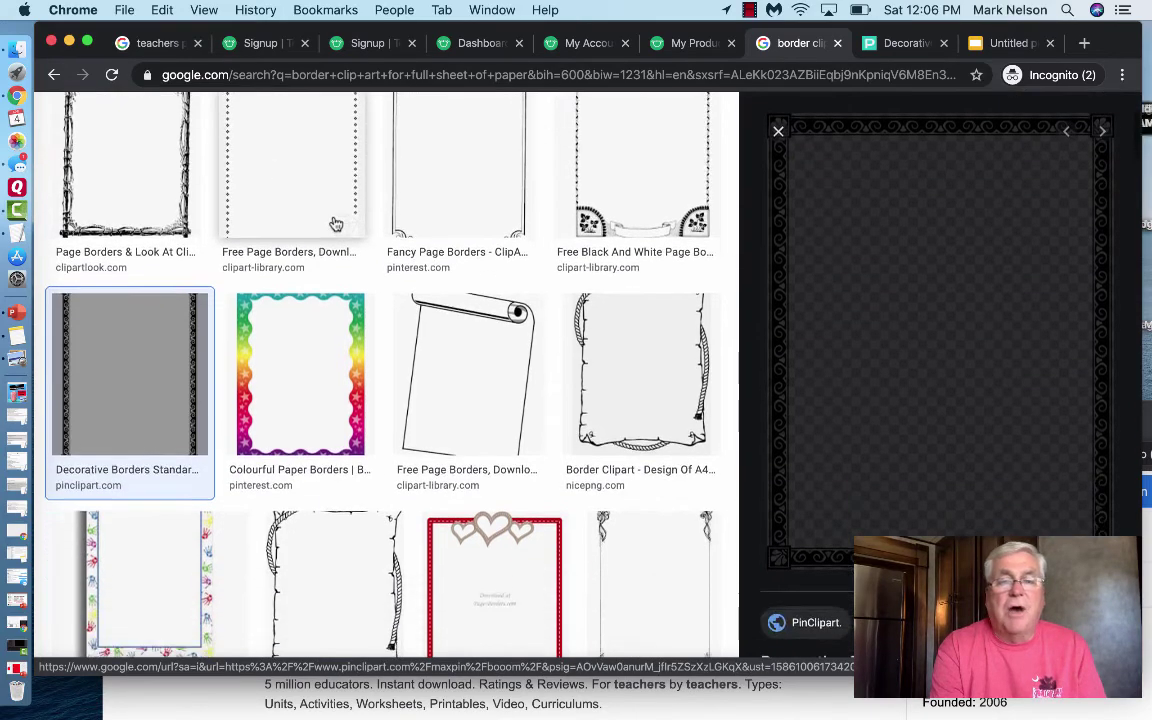
scroll(321, 334, "down", 3)
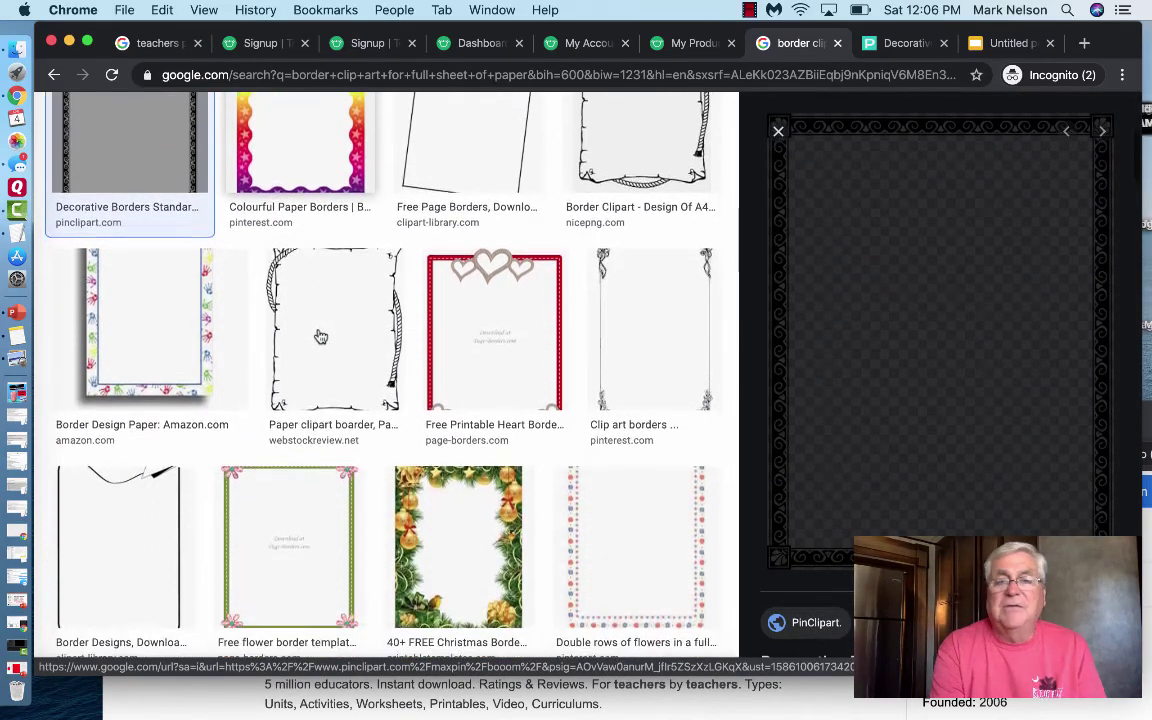
scroll(321, 336, "down", 5)
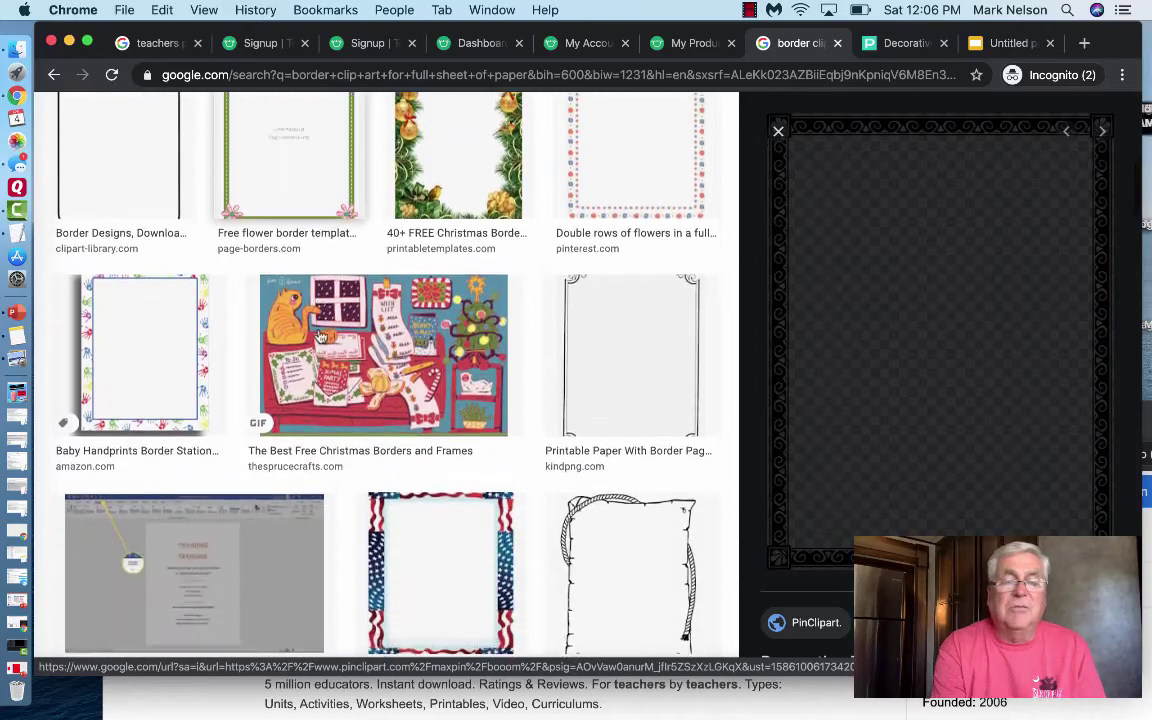
scroll(321, 336, "up", 6)
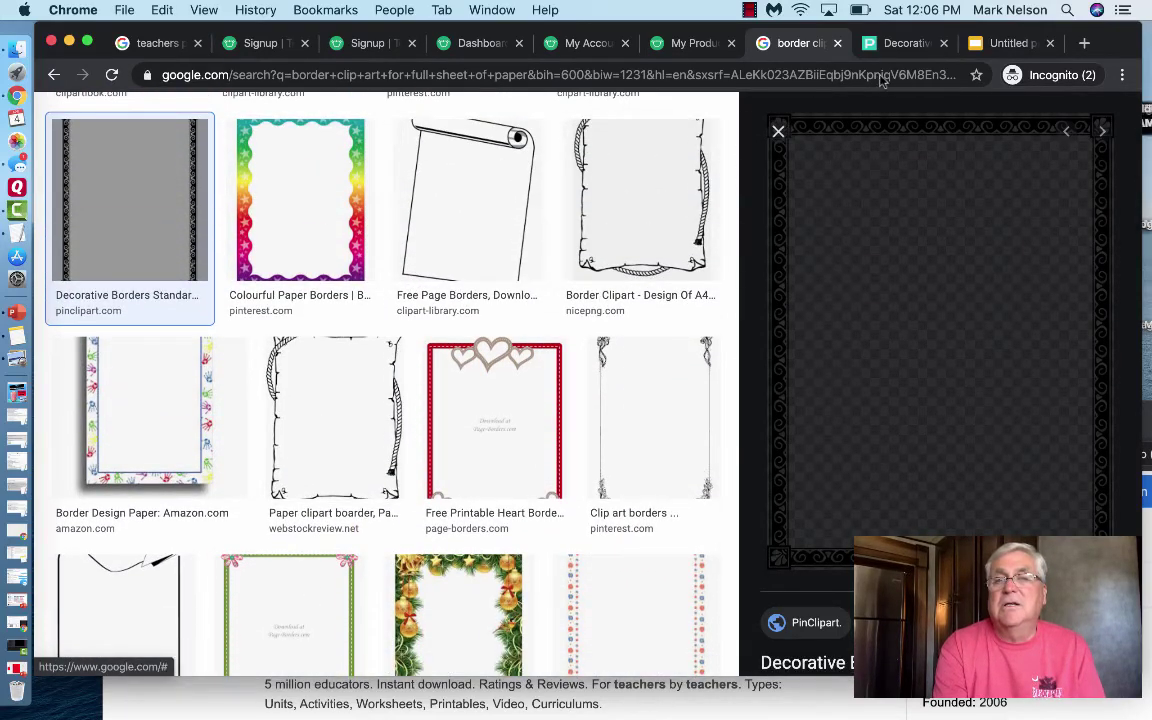
- Go to the Untitled presentation in Google Slides and show its File menu, including Page setup
left_click(1008, 43)
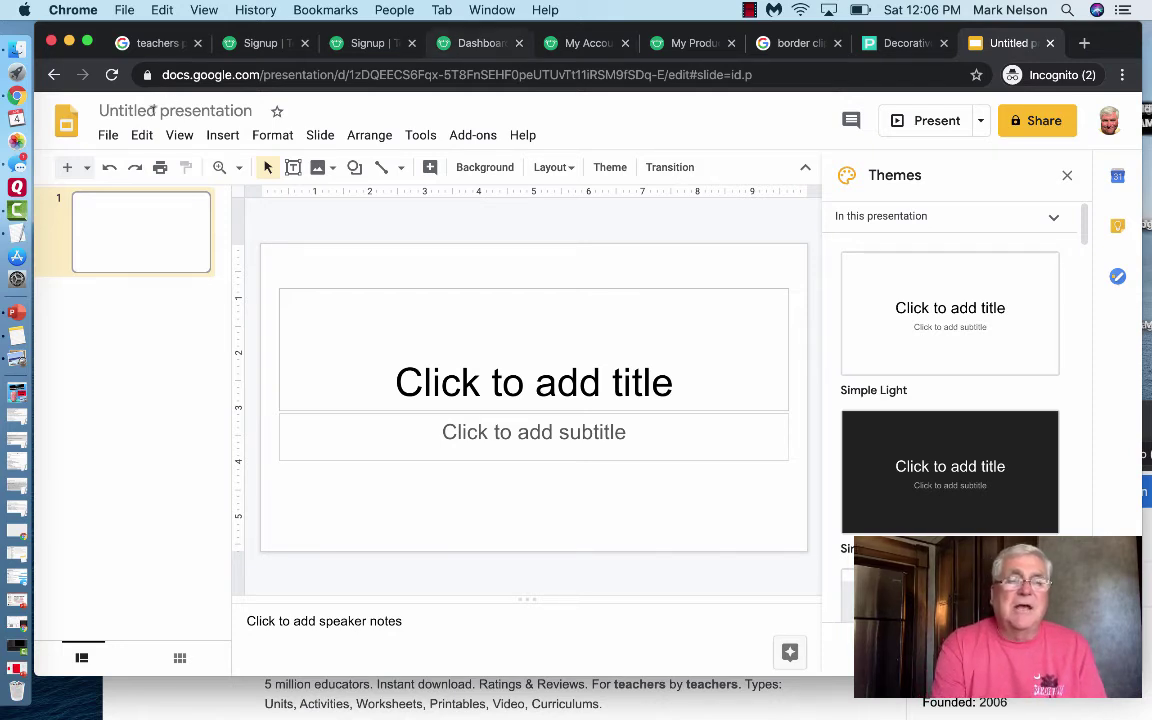
left_click(108, 136)
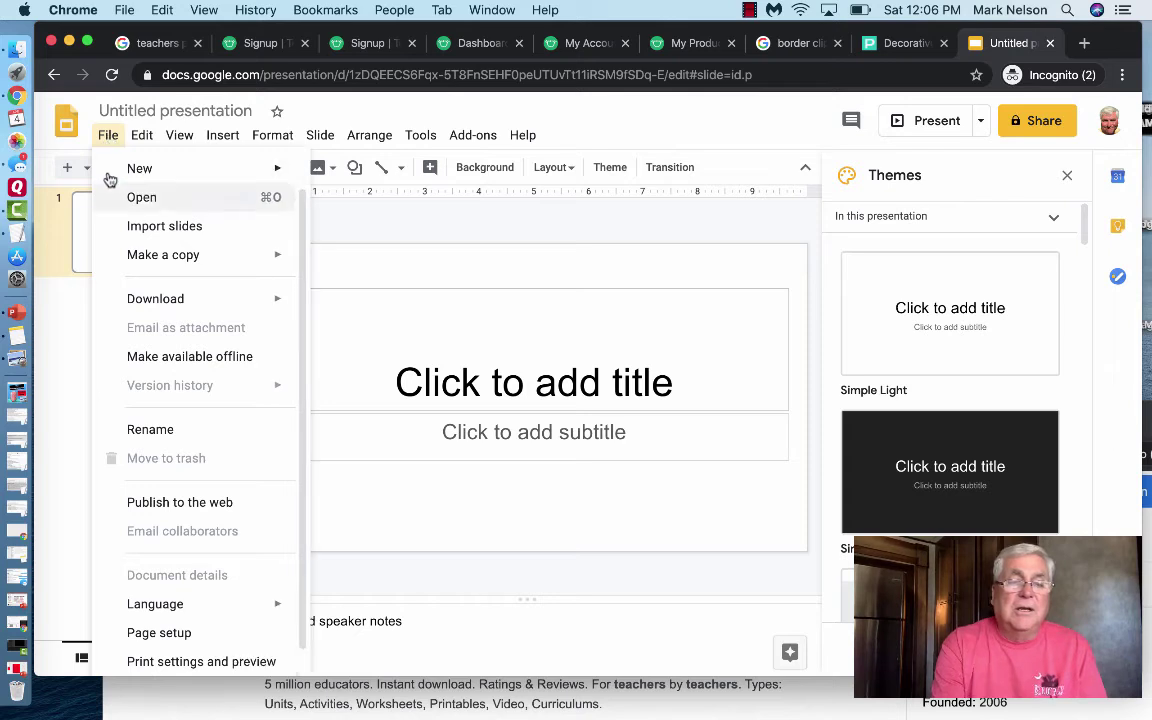
scroll(145, 338, "down", 1)
scroll(147, 350, "up", 1)
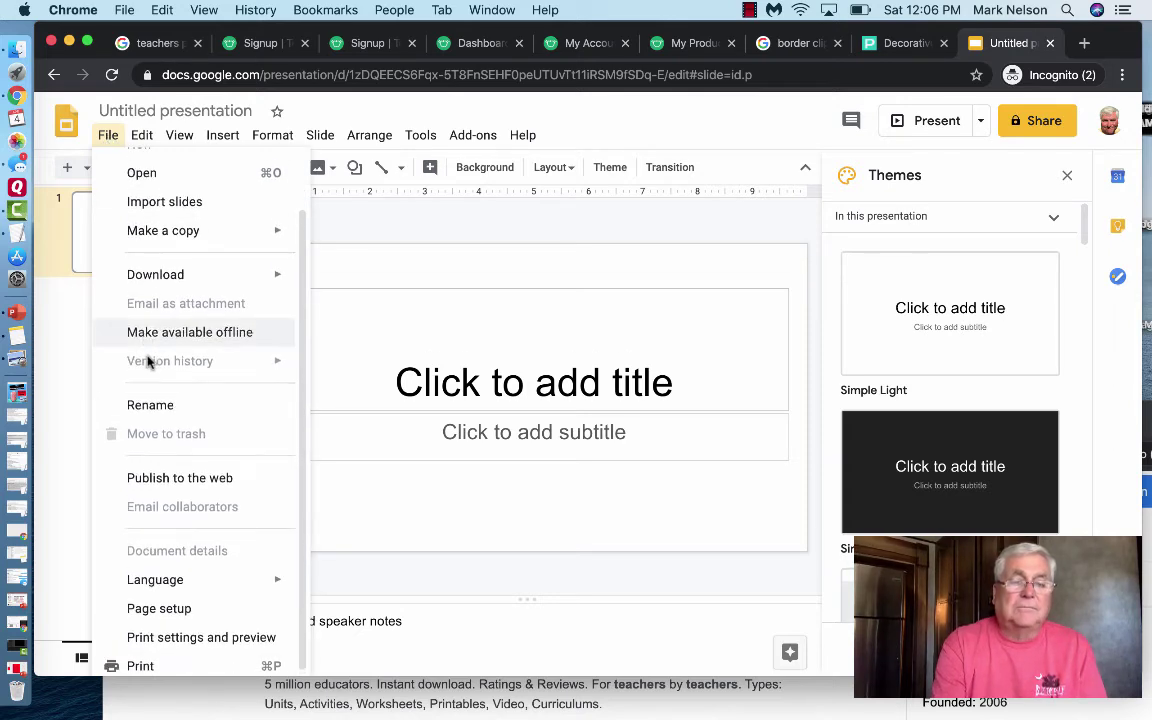